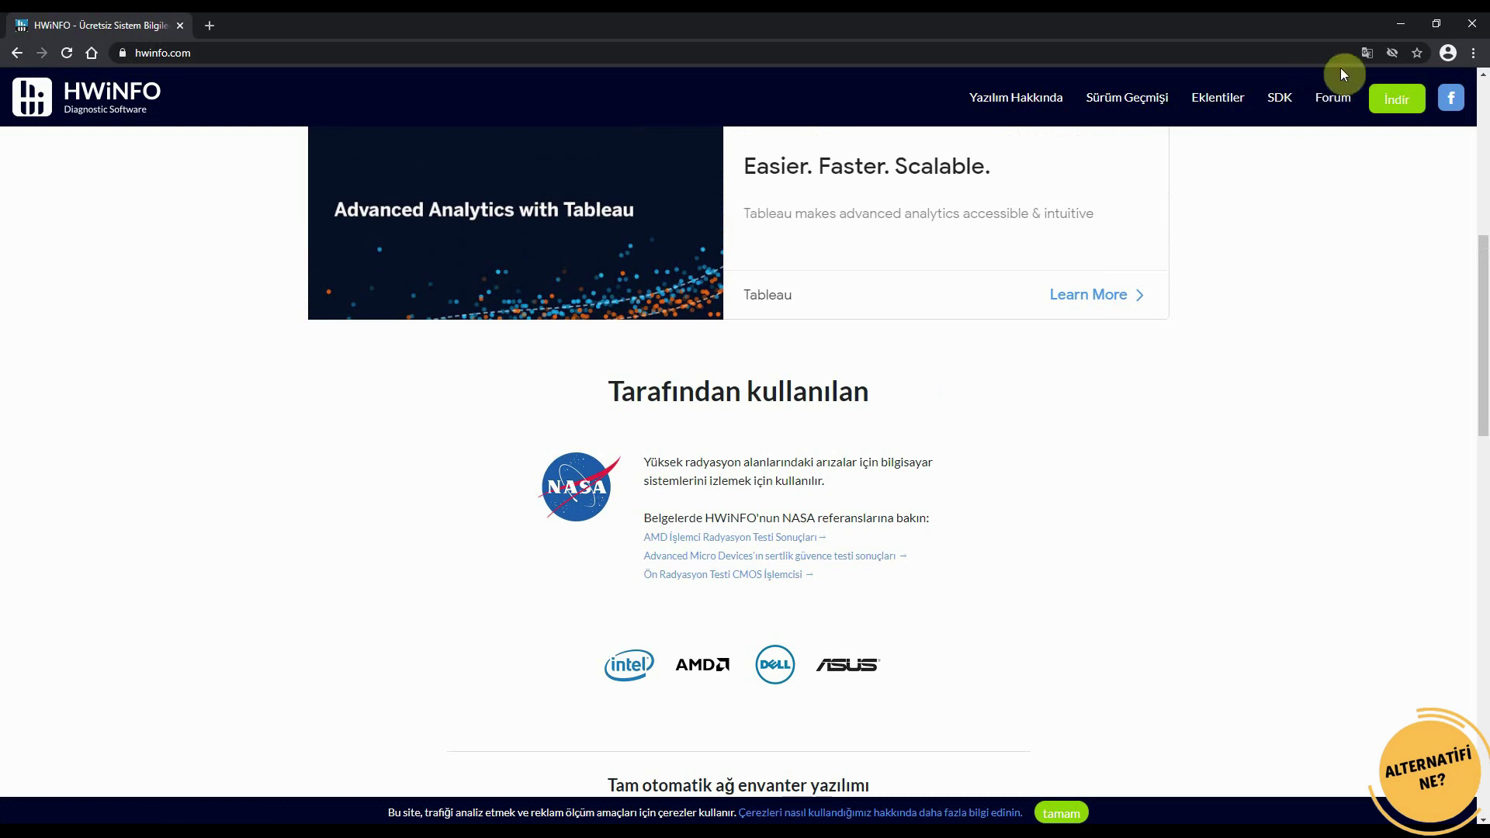
Step: Switch the HWiNFO site back to English and open its free download page
{"action": "left_click", "coordinate": [1270, 82]}
{"action": "scroll", "coordinate": [1275, 468], "scroll_direction": "up", "scroll_amount": 7}
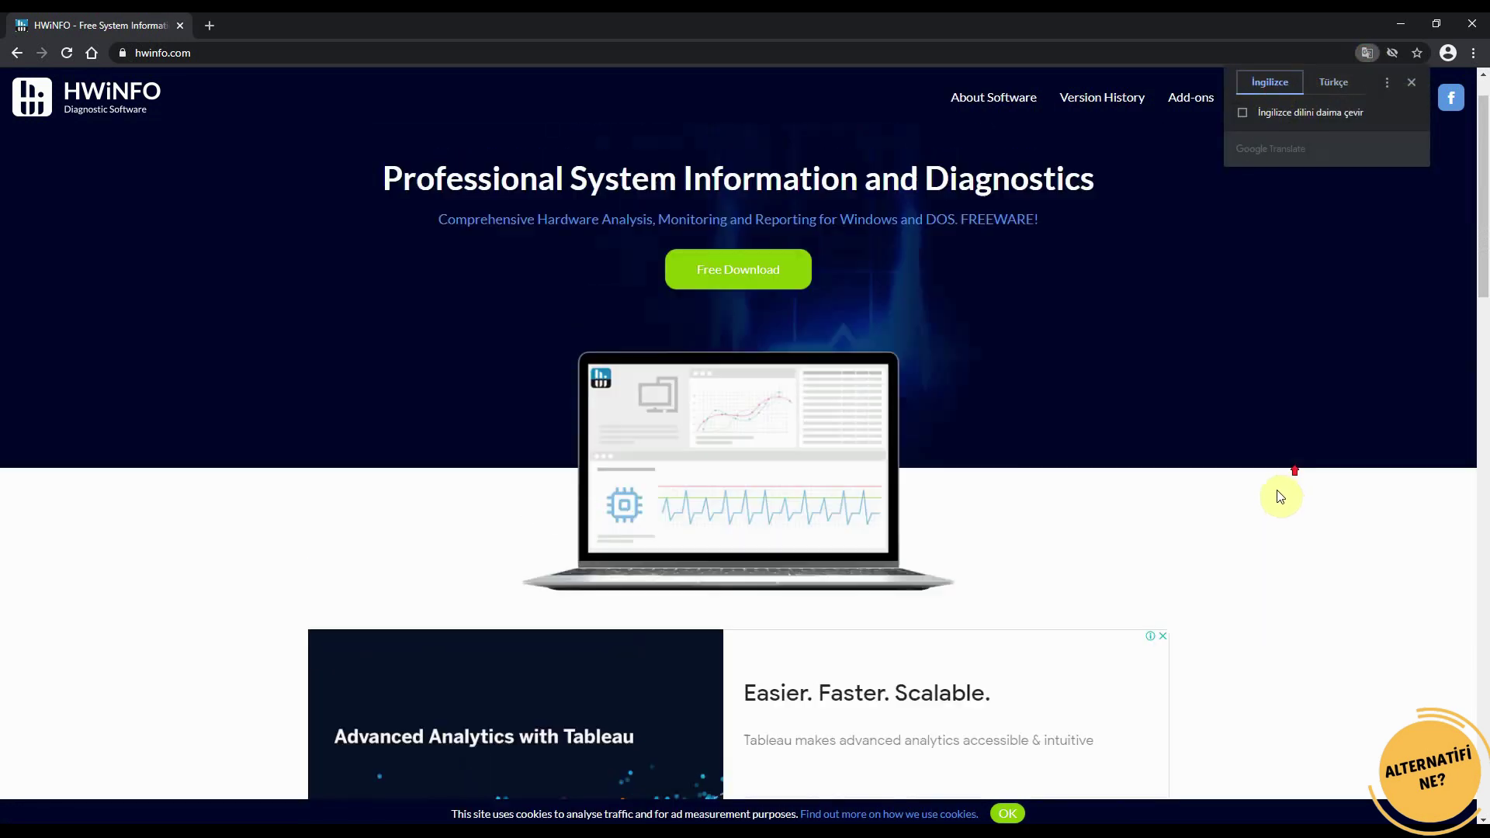
{"action": "left_click", "coordinate": [772, 326]}
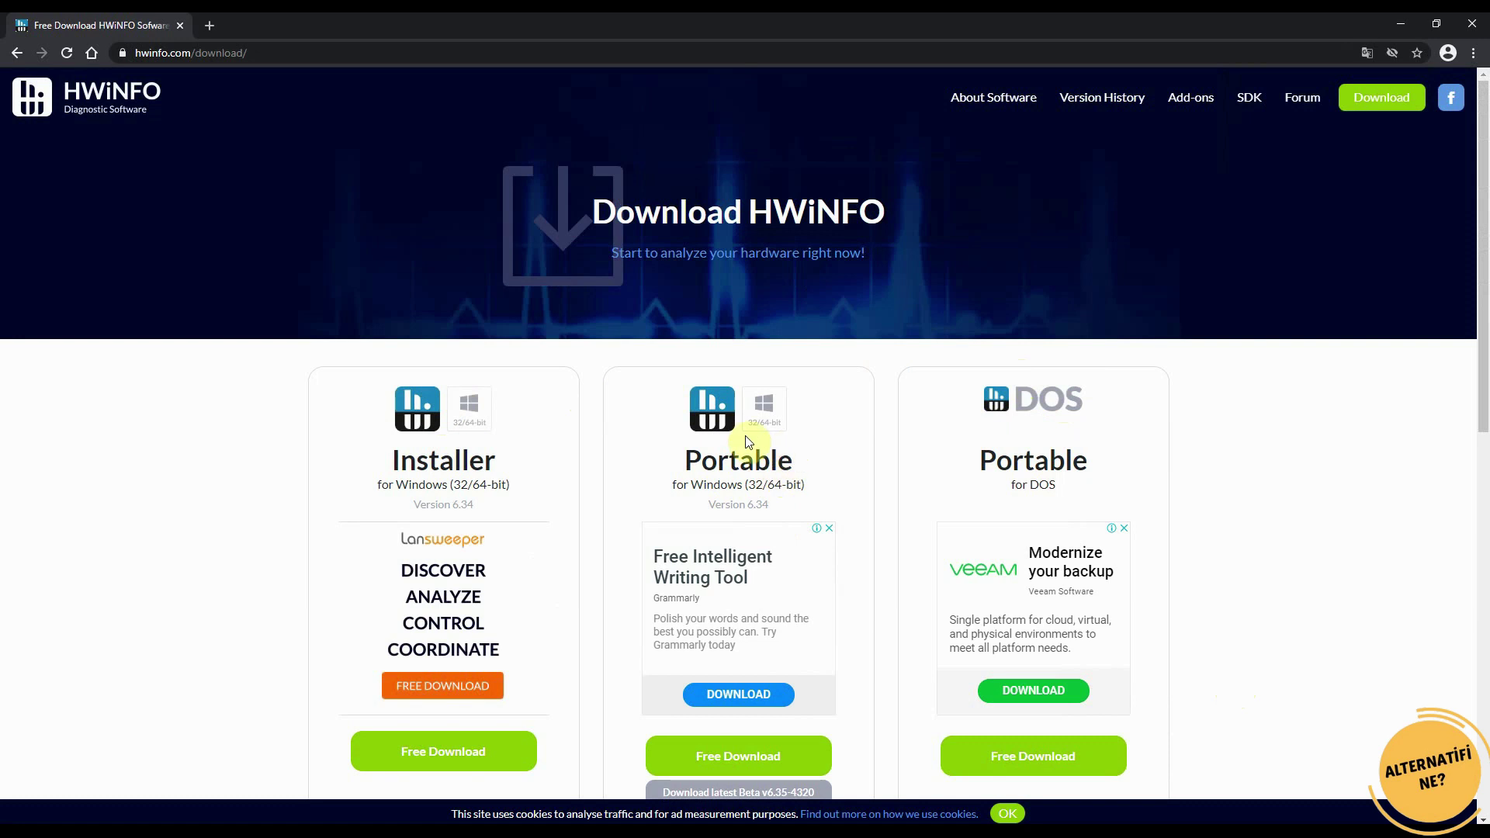
Step: Choose the FossHub (Fast CDN) source for the Windows Installer version of HWiNFO
{"action": "scroll", "coordinate": [789, 489], "scroll_direction": "down", "scroll_amount": 2}
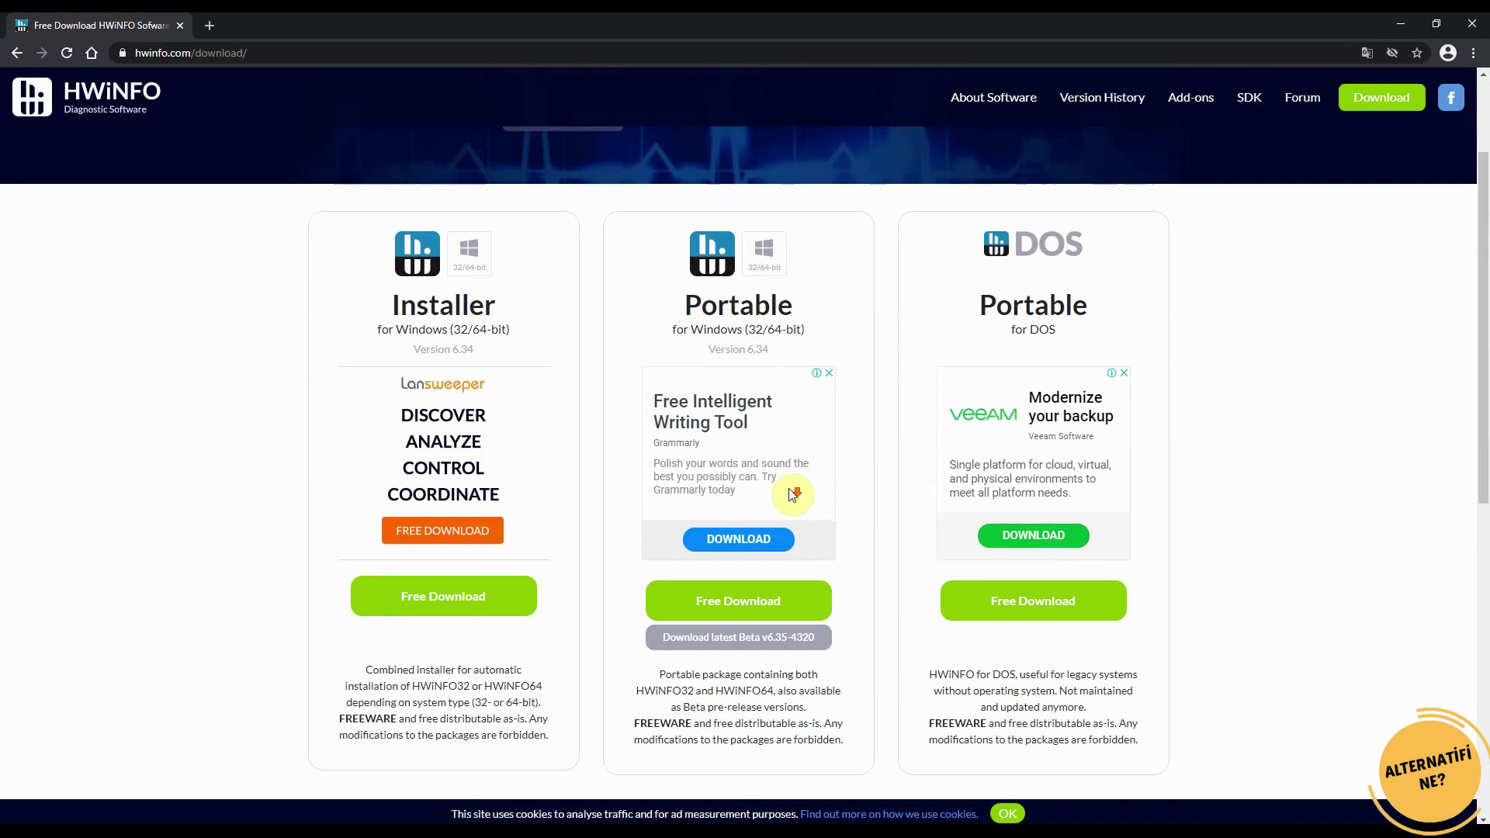
{"action": "mouse_move", "coordinate": [770, 596]}
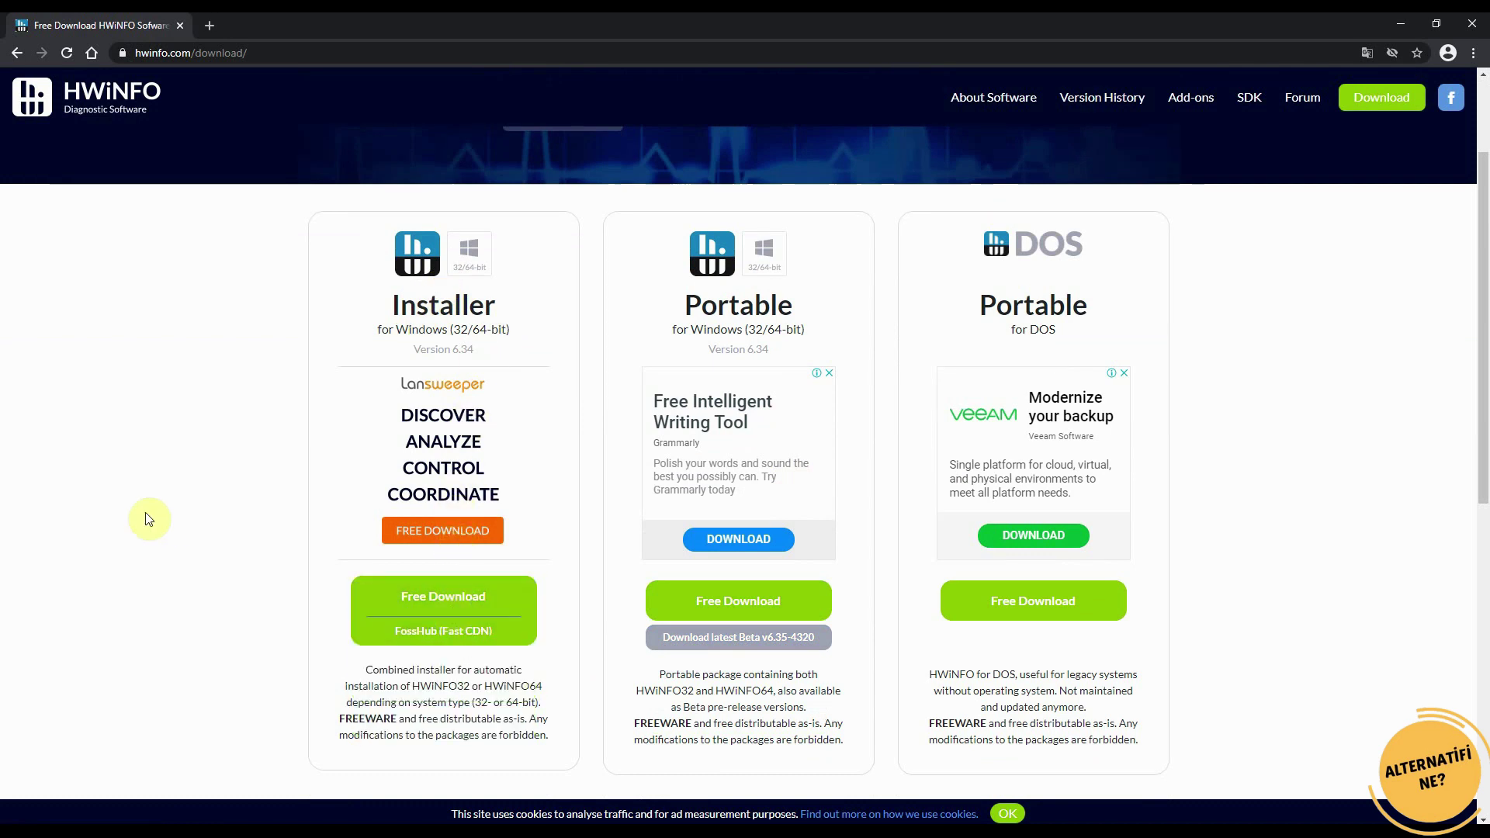
{"action": "left_click", "coordinate": [444, 608]}
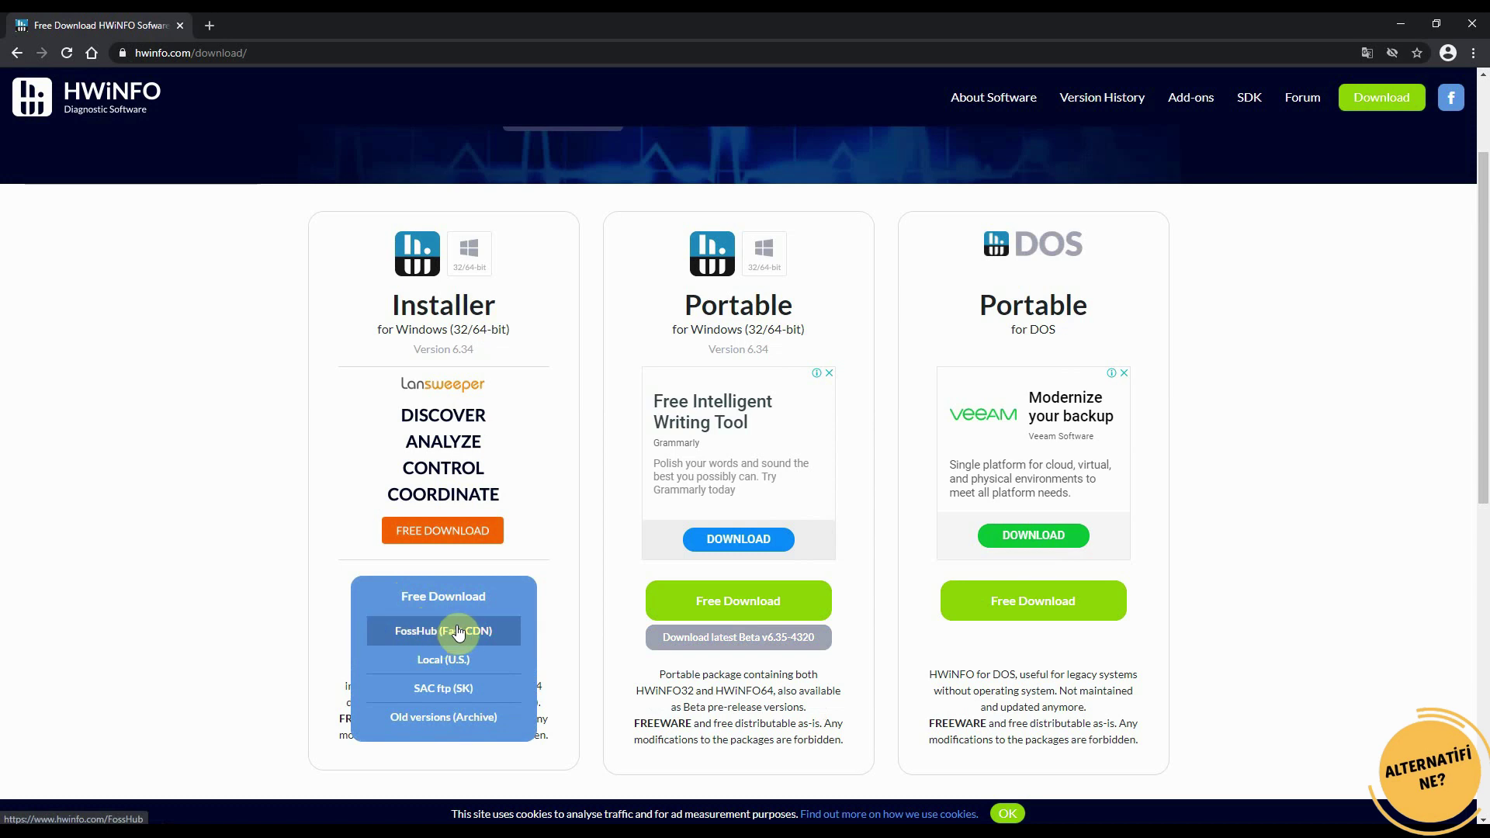
{"action": "left_click", "coordinate": [458, 633]}
Step: Download HWiNFO Installer from FossHub, saving it on the desktop (Masaüstü) as hwi_634.exe
{"action": "scroll", "coordinate": [965, 440], "scroll_direction": "down", "scroll_amount": 1}
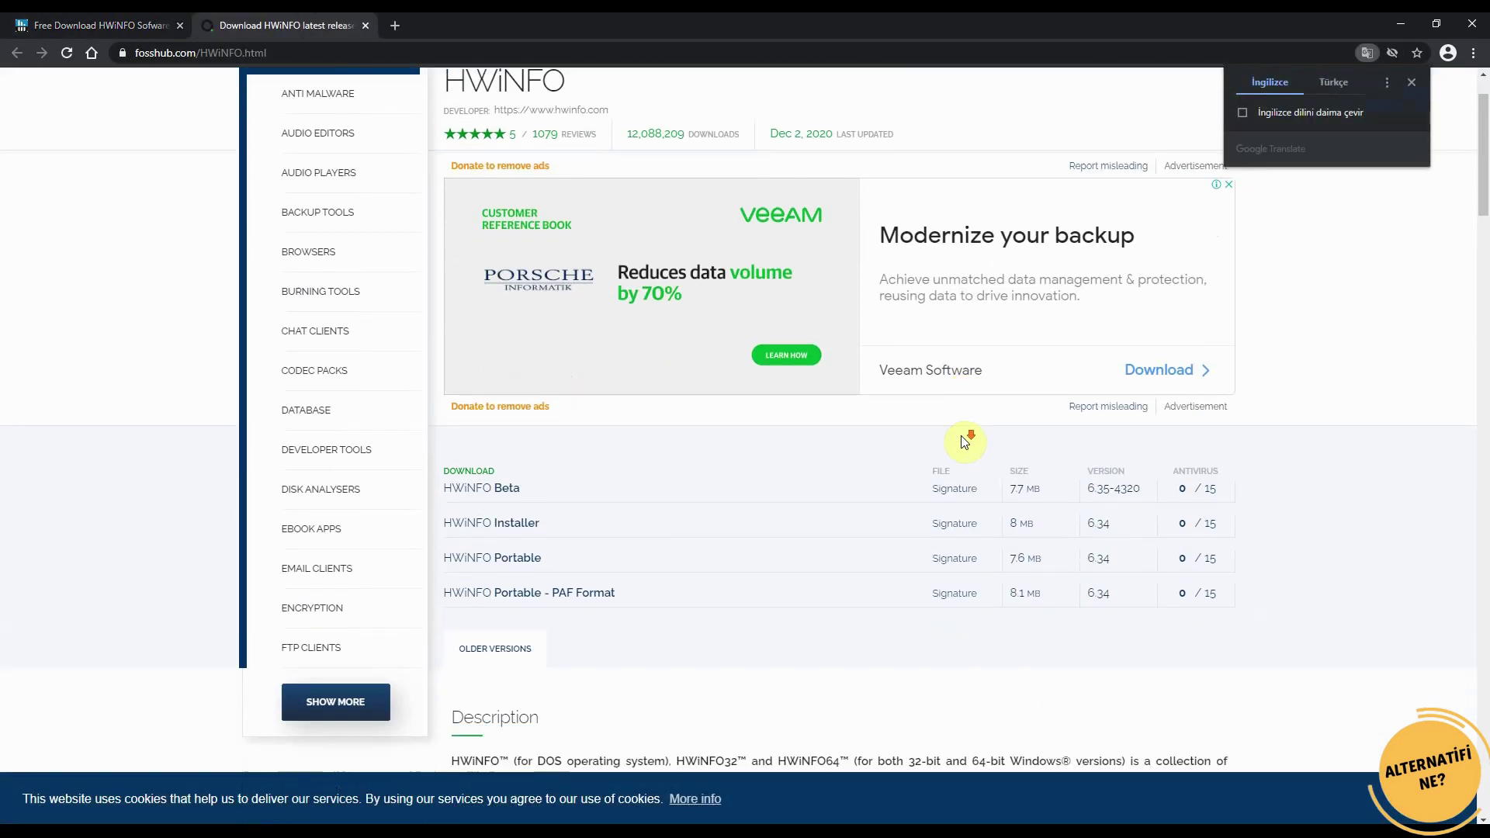
{"action": "scroll", "coordinate": [965, 440], "scroll_direction": "down", "scroll_amount": 1}
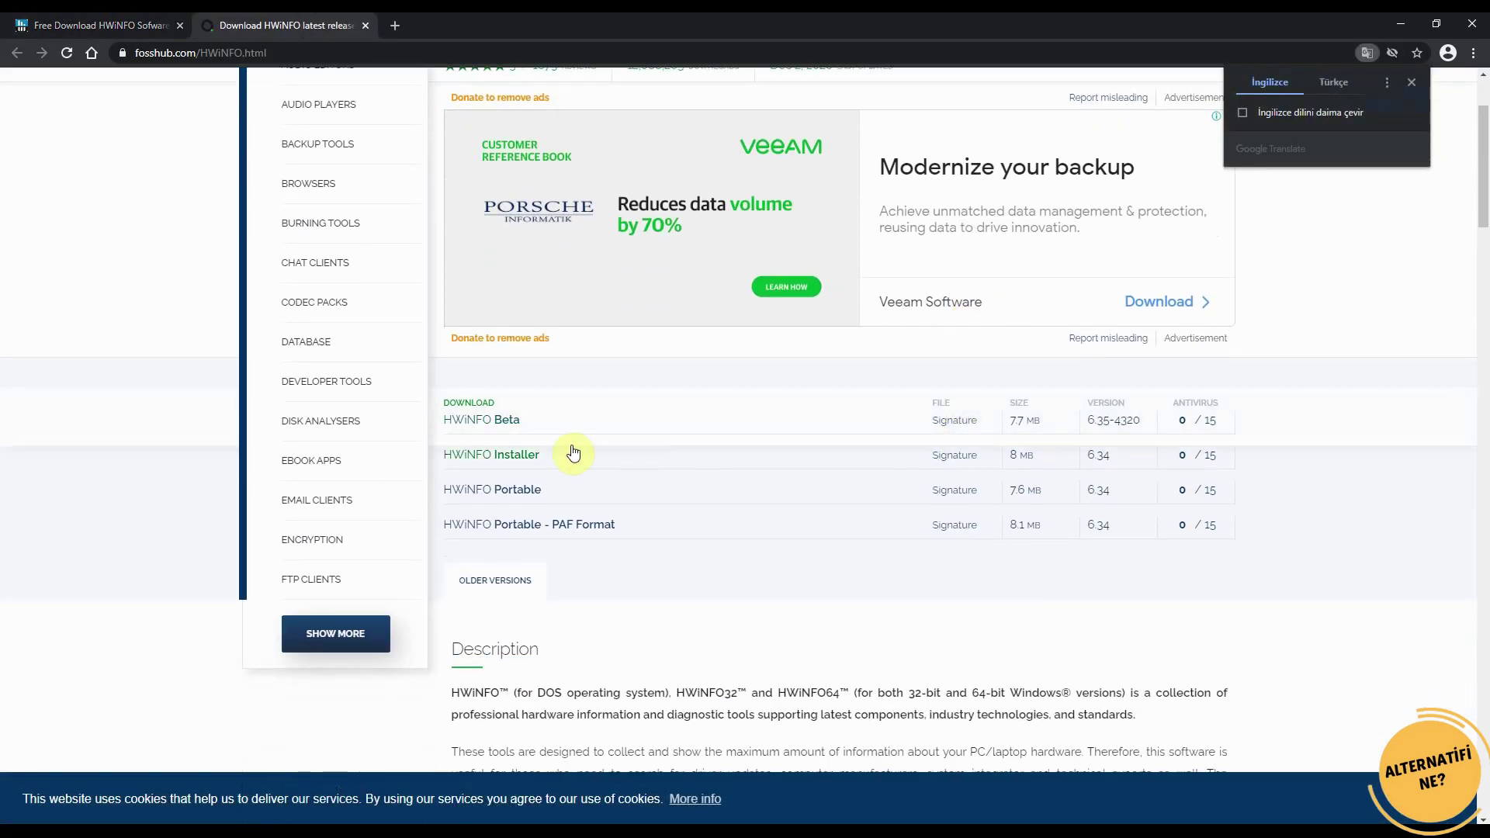
{"action": "left_click", "coordinate": [520, 457]}
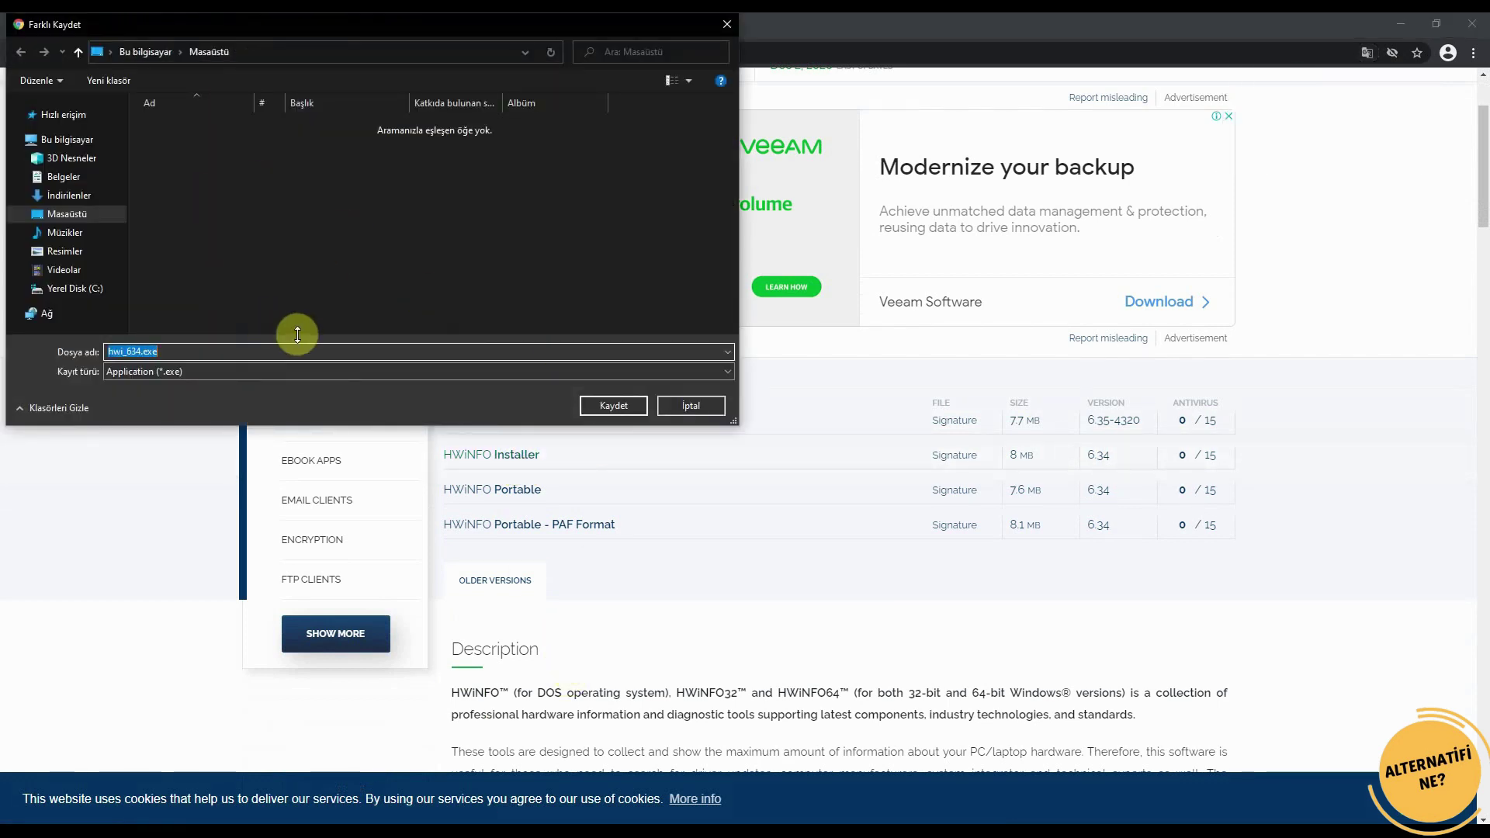
{"action": "left_click", "coordinate": [612, 409]}
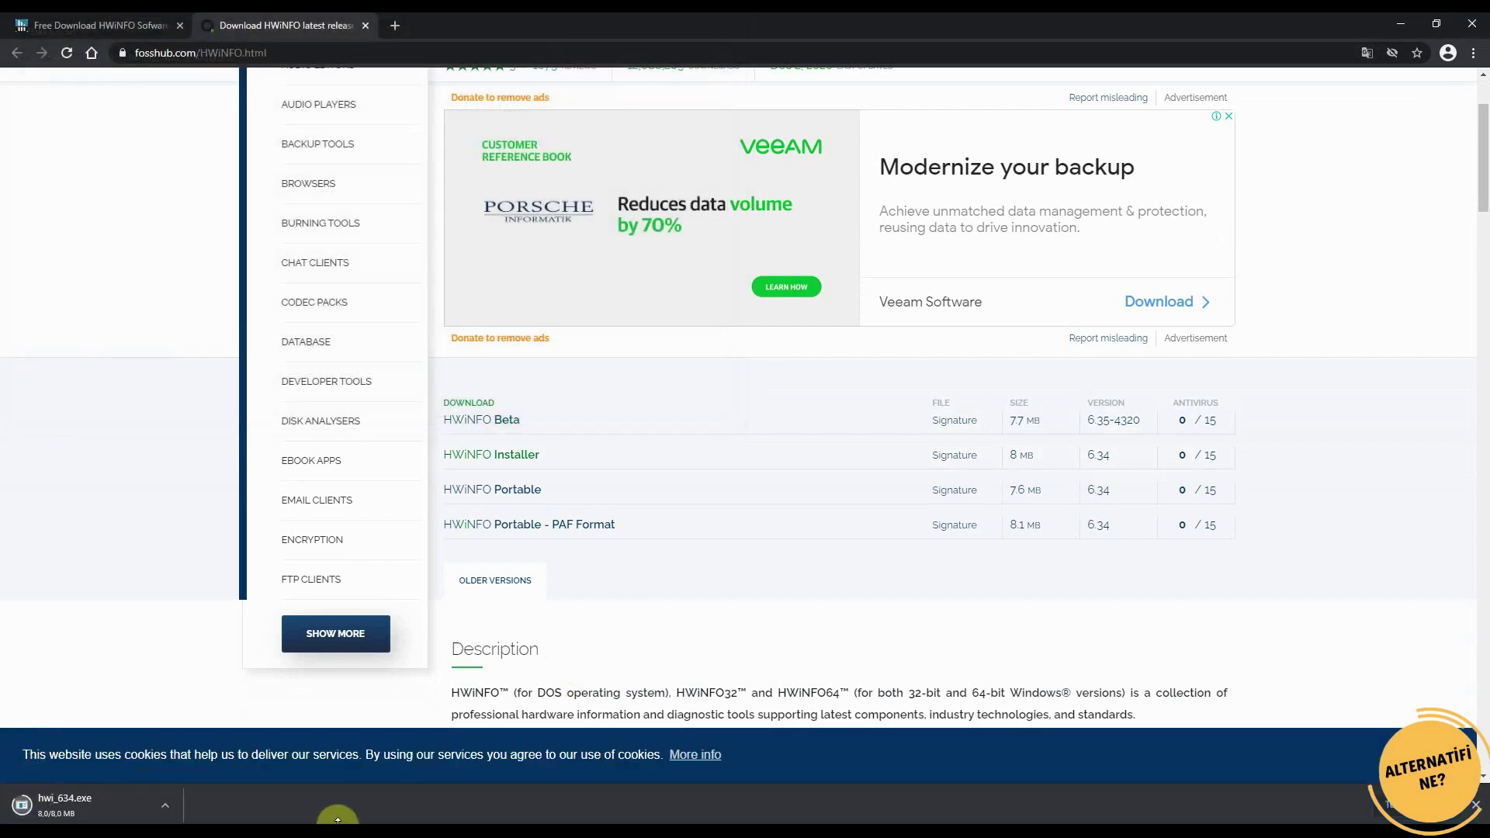
Step: Cancel the hwi_634.exe download and dismiss the browser's download bar
{"action": "left_click", "coordinate": [175, 799]}
{"action": "left_click", "coordinate": [201, 784]}
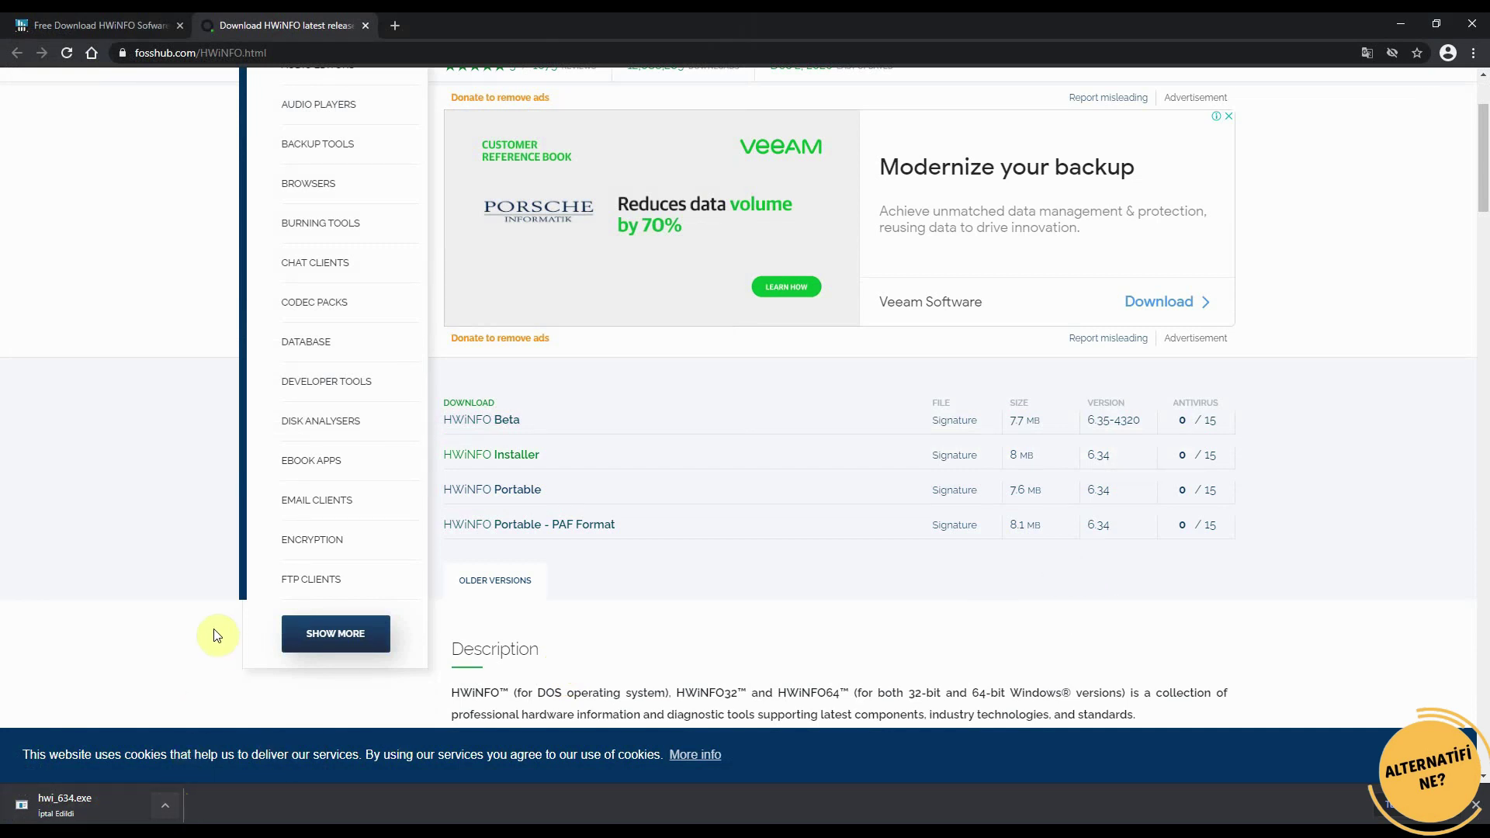
{"action": "left_click", "coordinate": [1477, 804]}
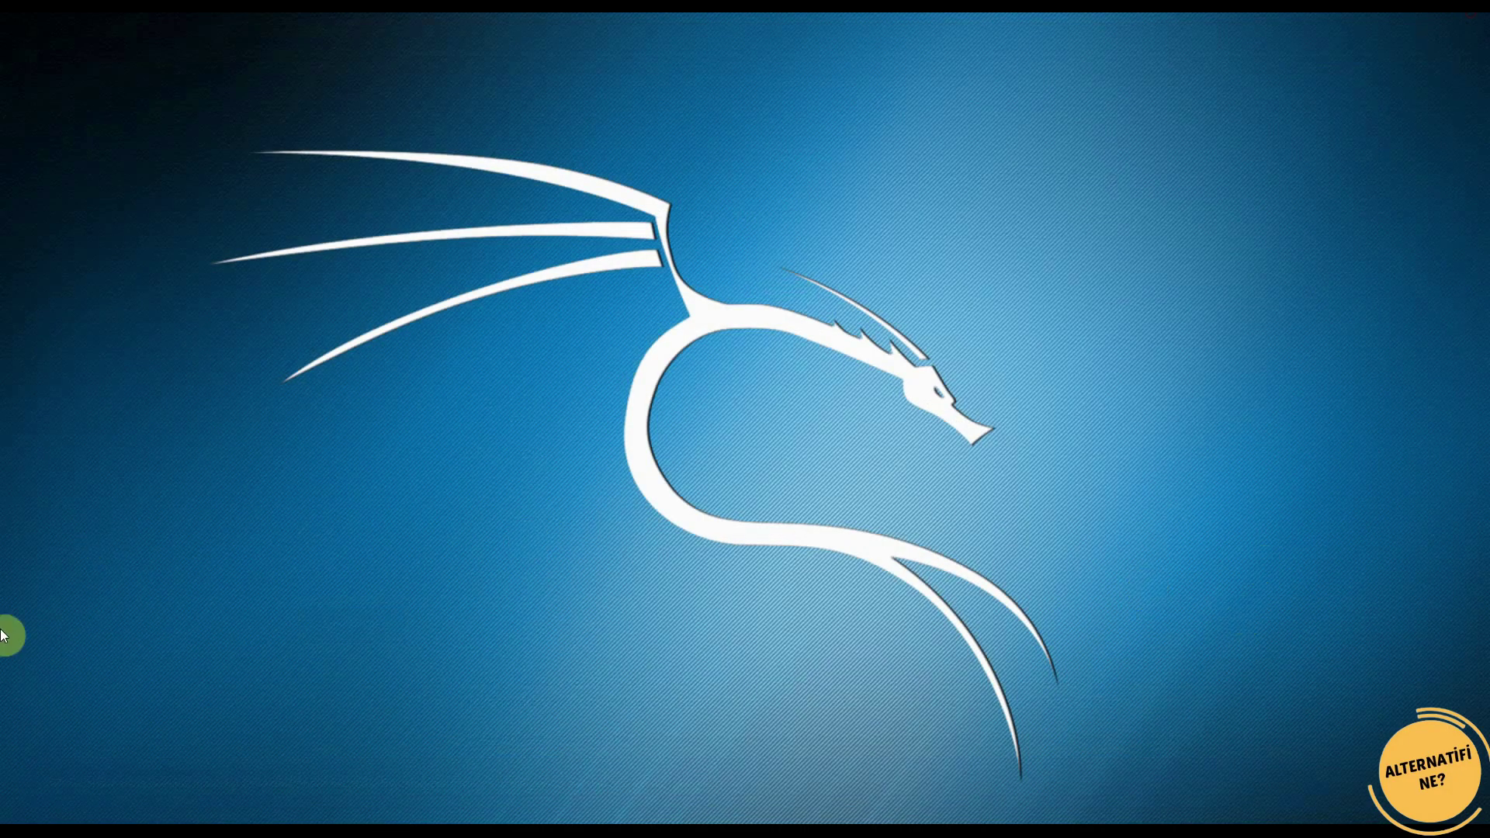
Step: Launch the installed HWiNFO64 and review its General / User Interface settings, accepting them as they are
{"action": "key", "text": "super"}
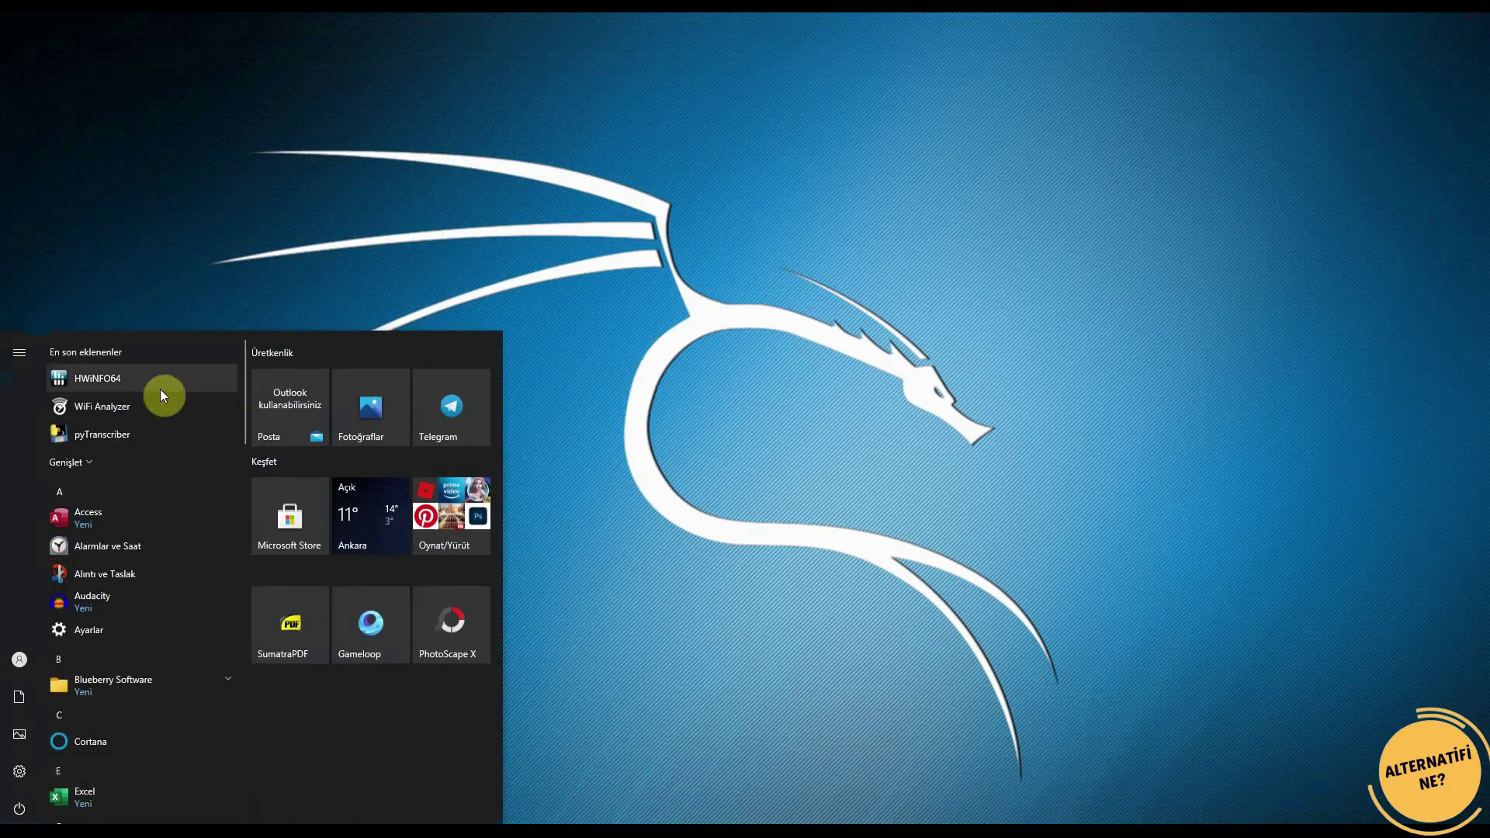
{"action": "left_click", "coordinate": [105, 378]}
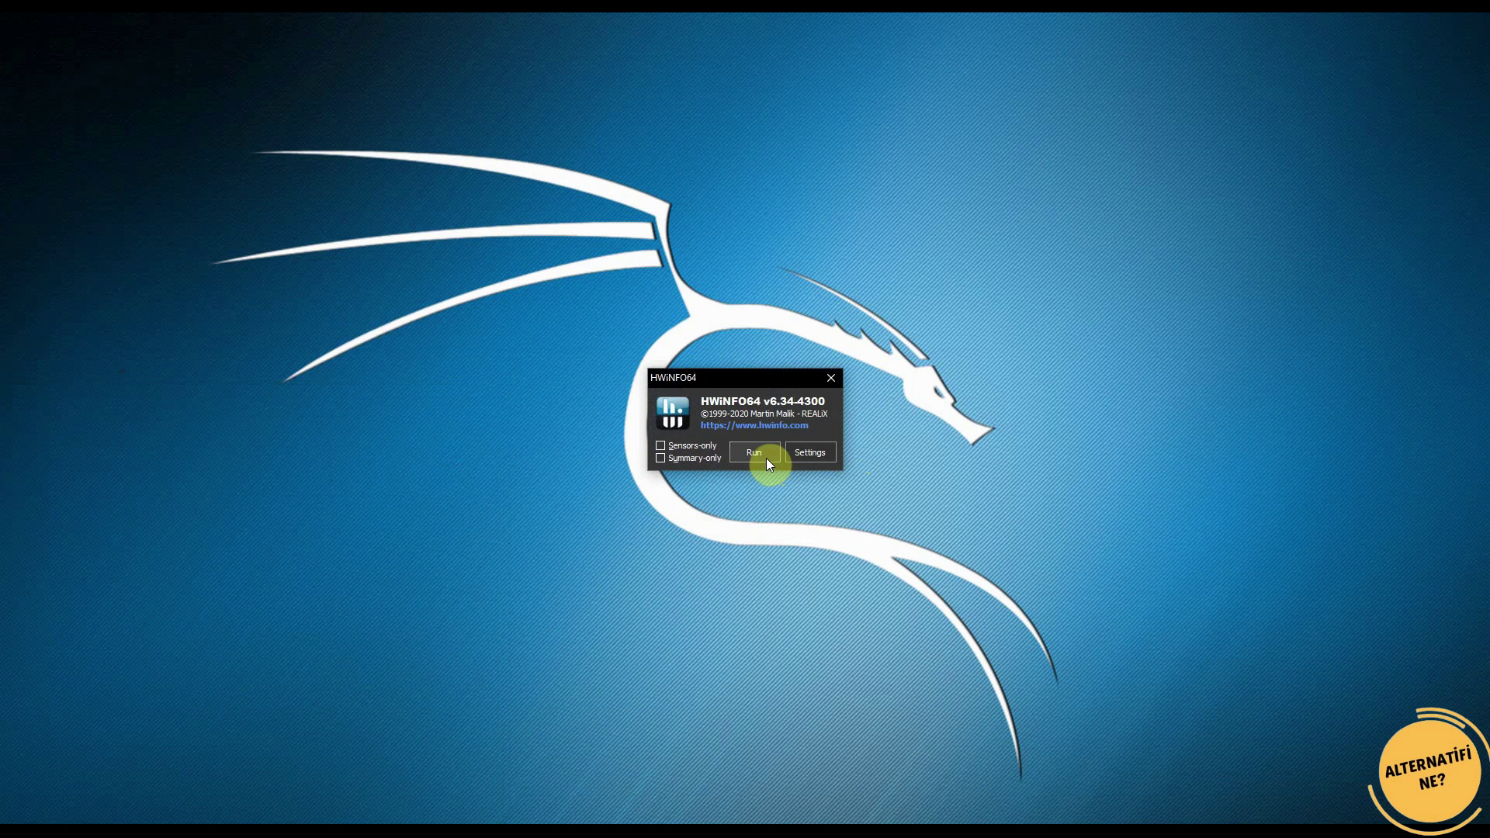
{"action": "left_click", "coordinate": [811, 454]}
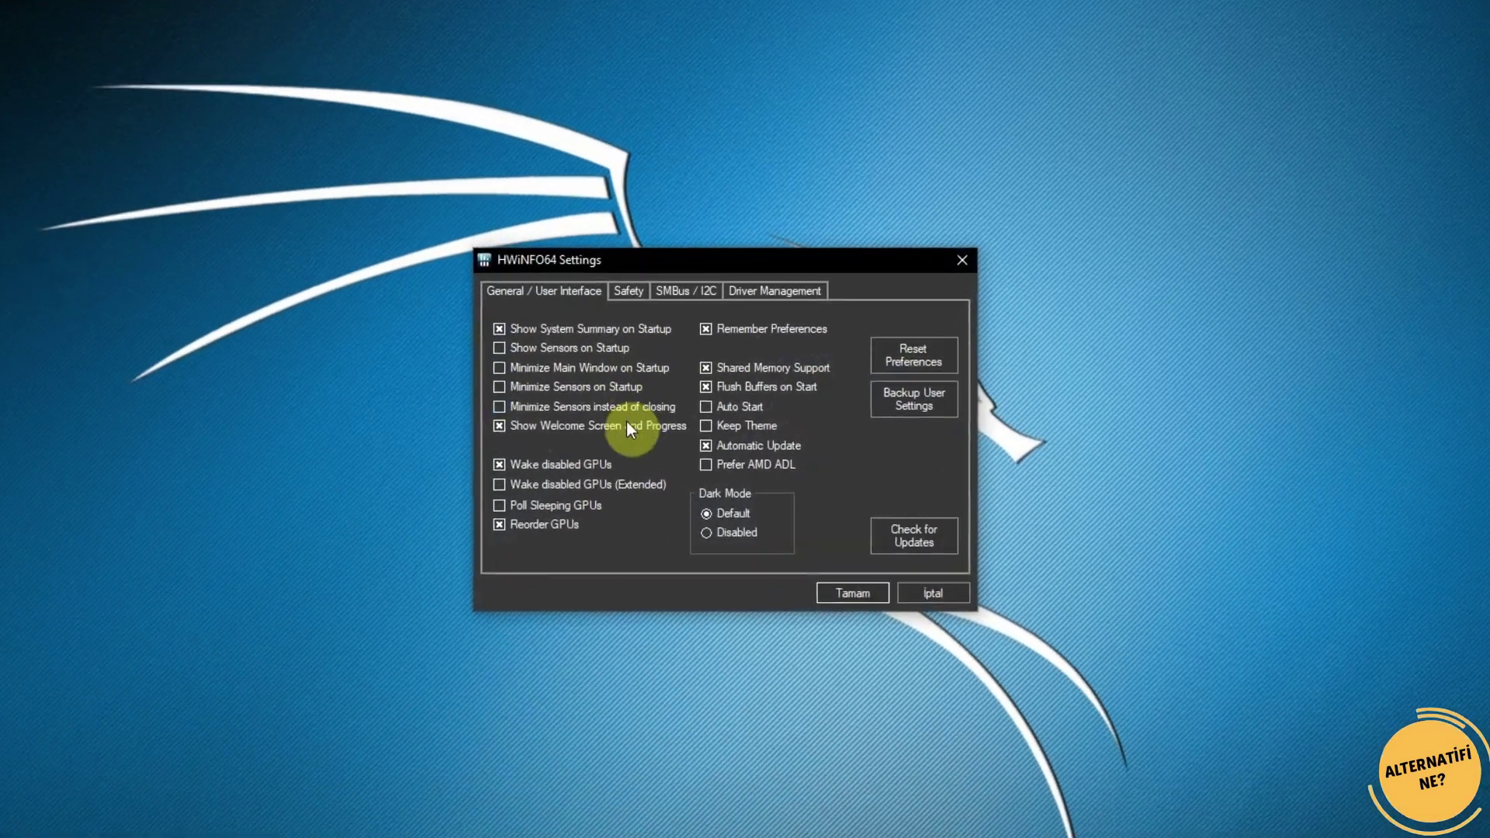
{"action": "mouse_move", "coordinate": [630, 415]}
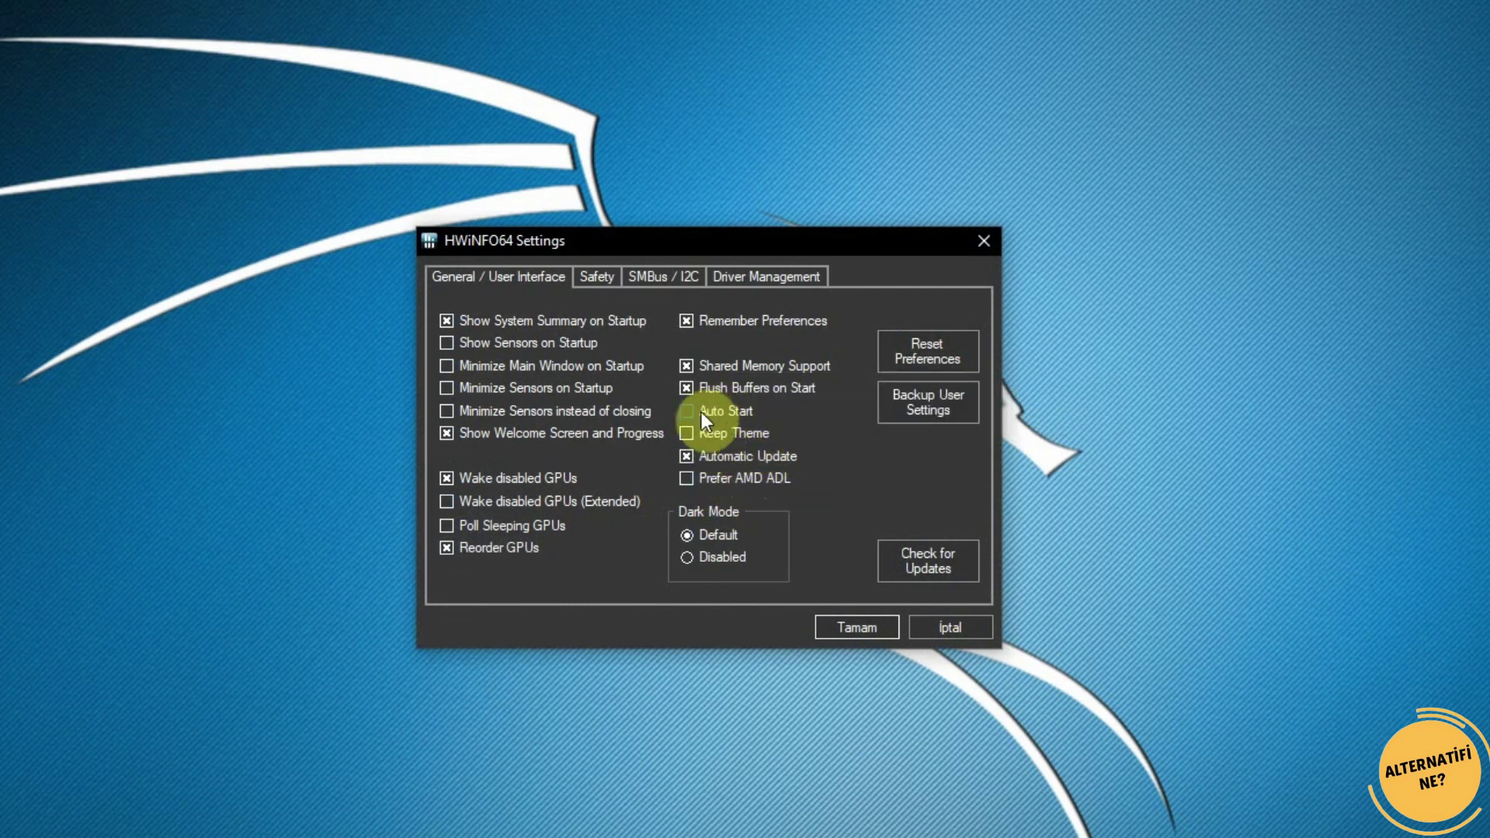
{"action": "mouse_move", "coordinate": [697, 412]}
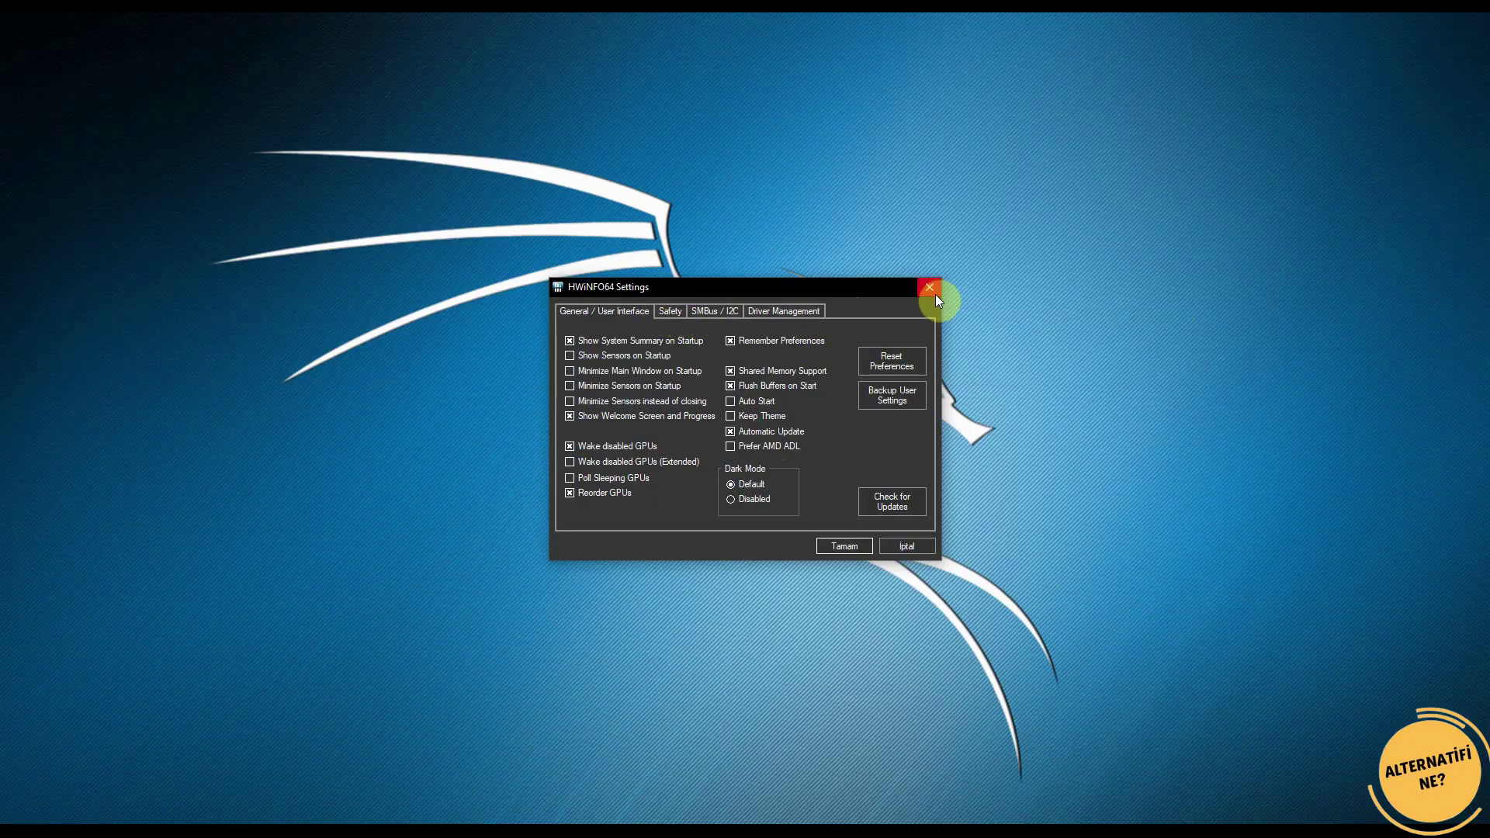
{"action": "left_click", "coordinate": [854, 547]}
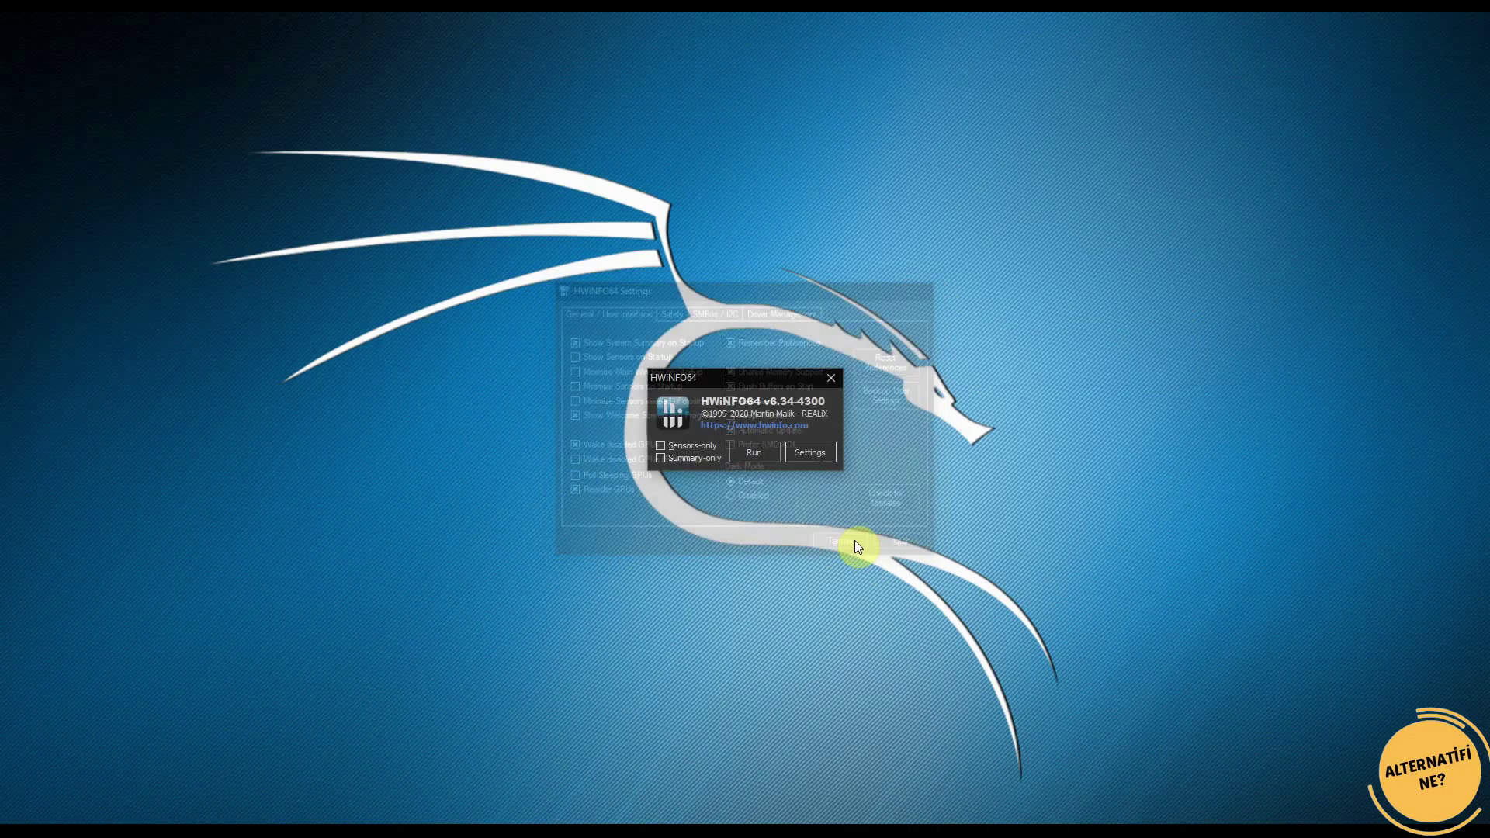
Step: Run HWiNFO64 with Sensors-only and Summary-only unselected, and dismiss the update offer
{"action": "left_click", "coordinate": [761, 451]}
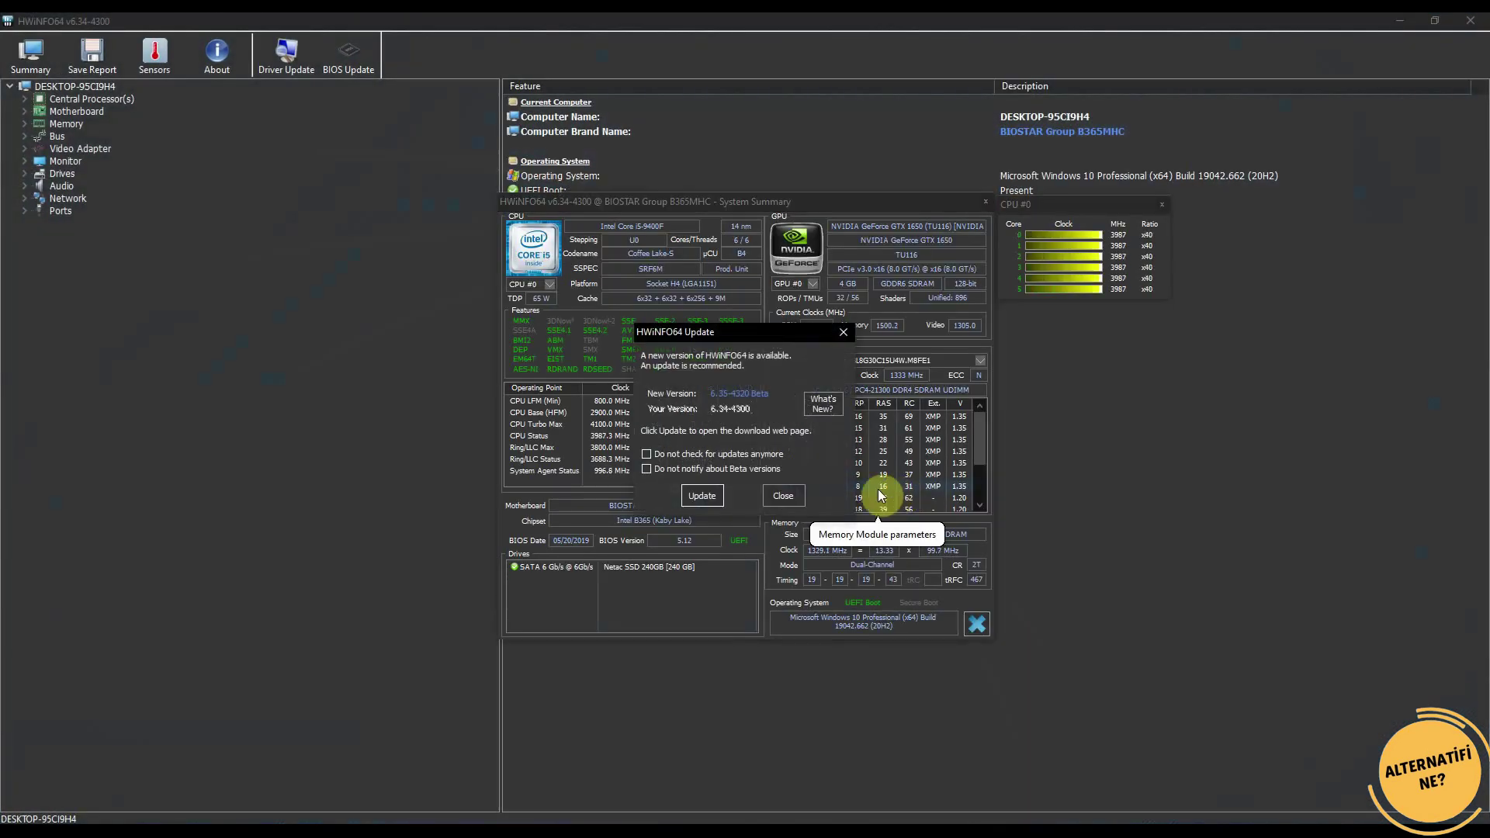
{"action": "left_click", "coordinate": [786, 496]}
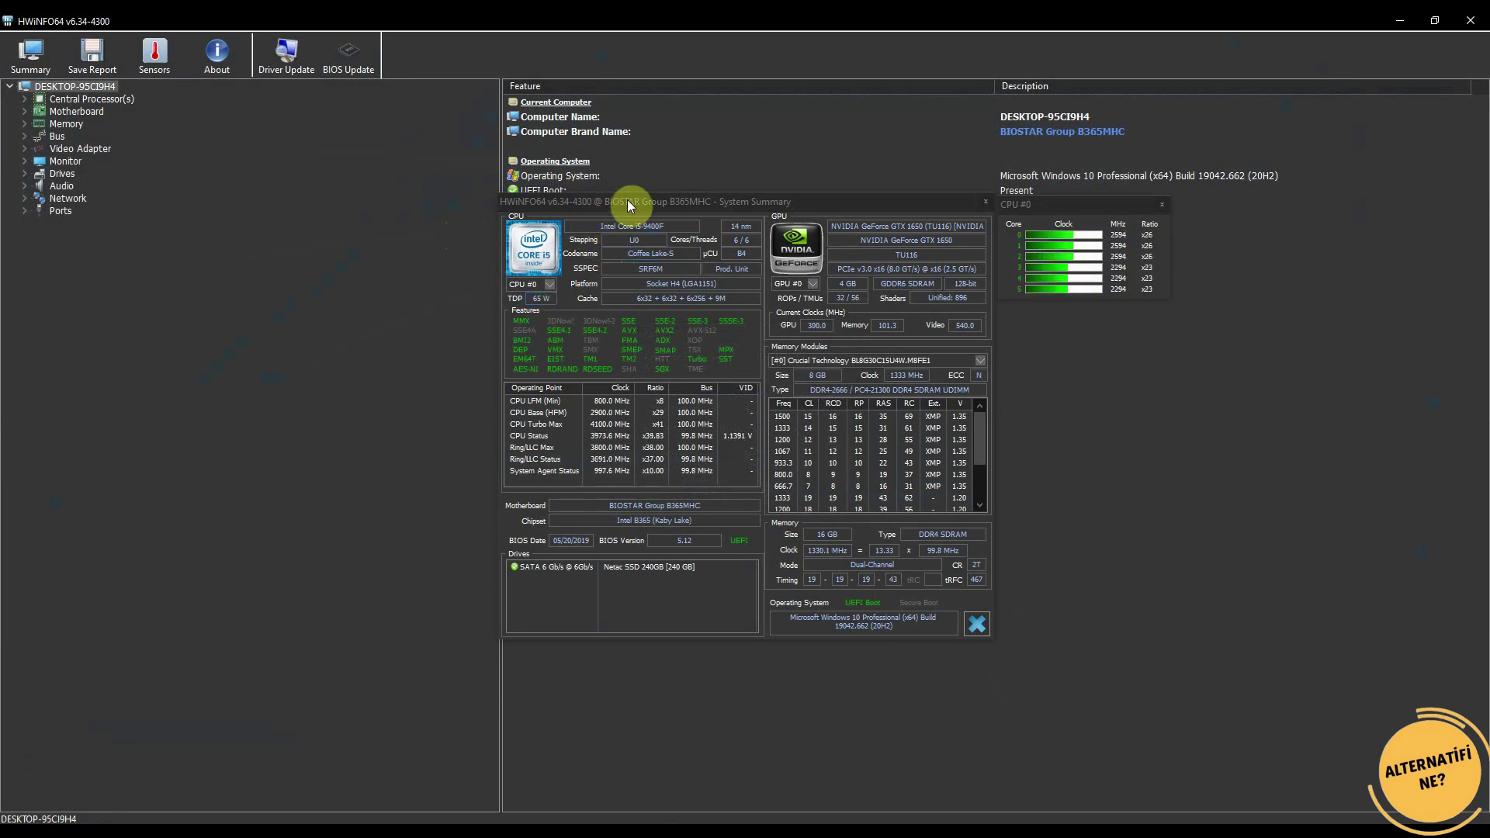
Step: Shift the System Summary and CPU #0 windows slightly, and examine the processor model and its turbo and base operating points
{"action": "left_click_drag", "start_coordinate": [702, 207], "coordinate": [701, 214]}
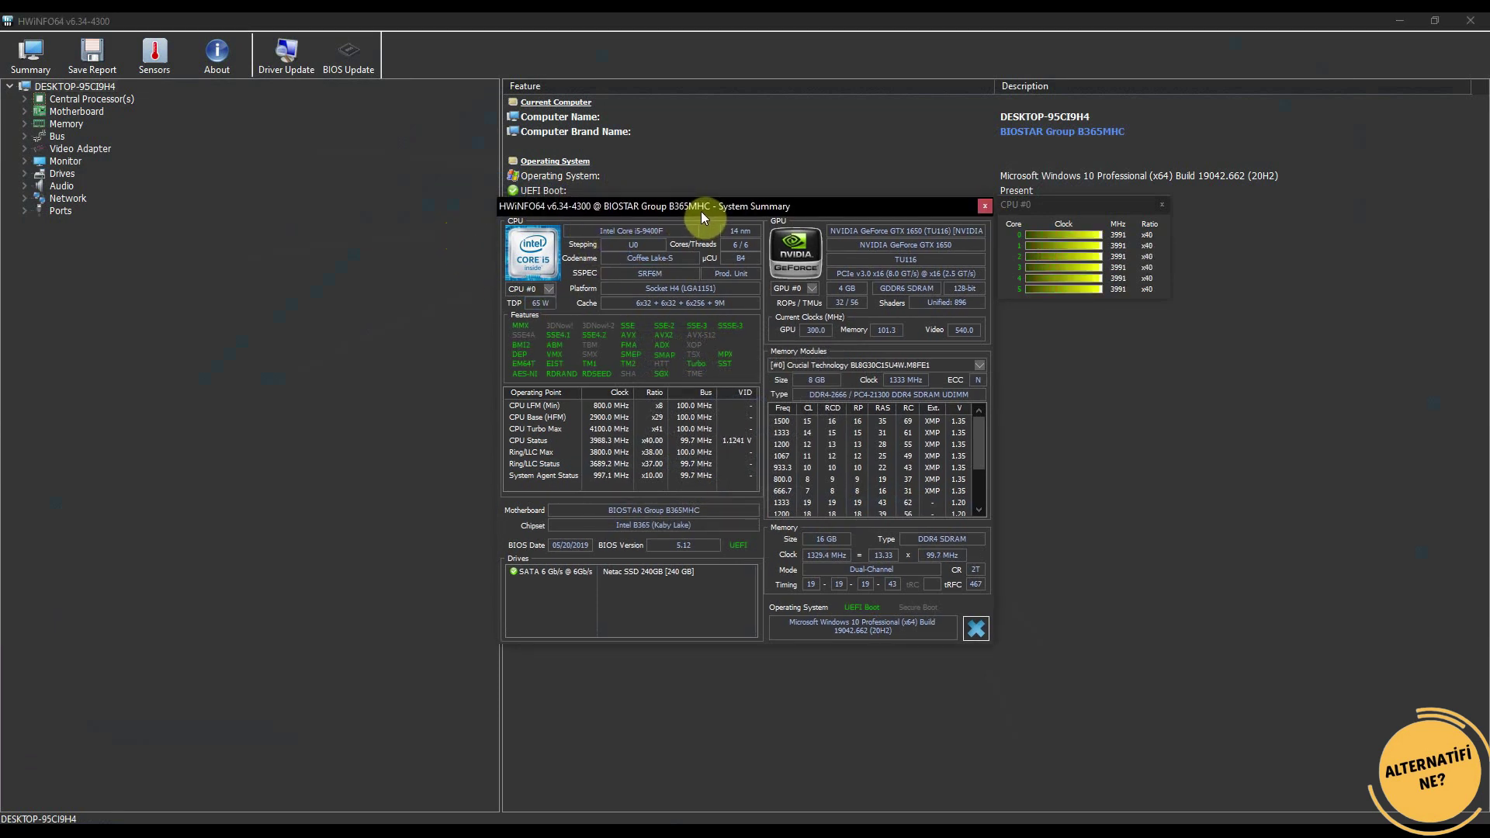
{"action": "left_click_drag", "start_coordinate": [1034, 204], "coordinate": [1032, 209]}
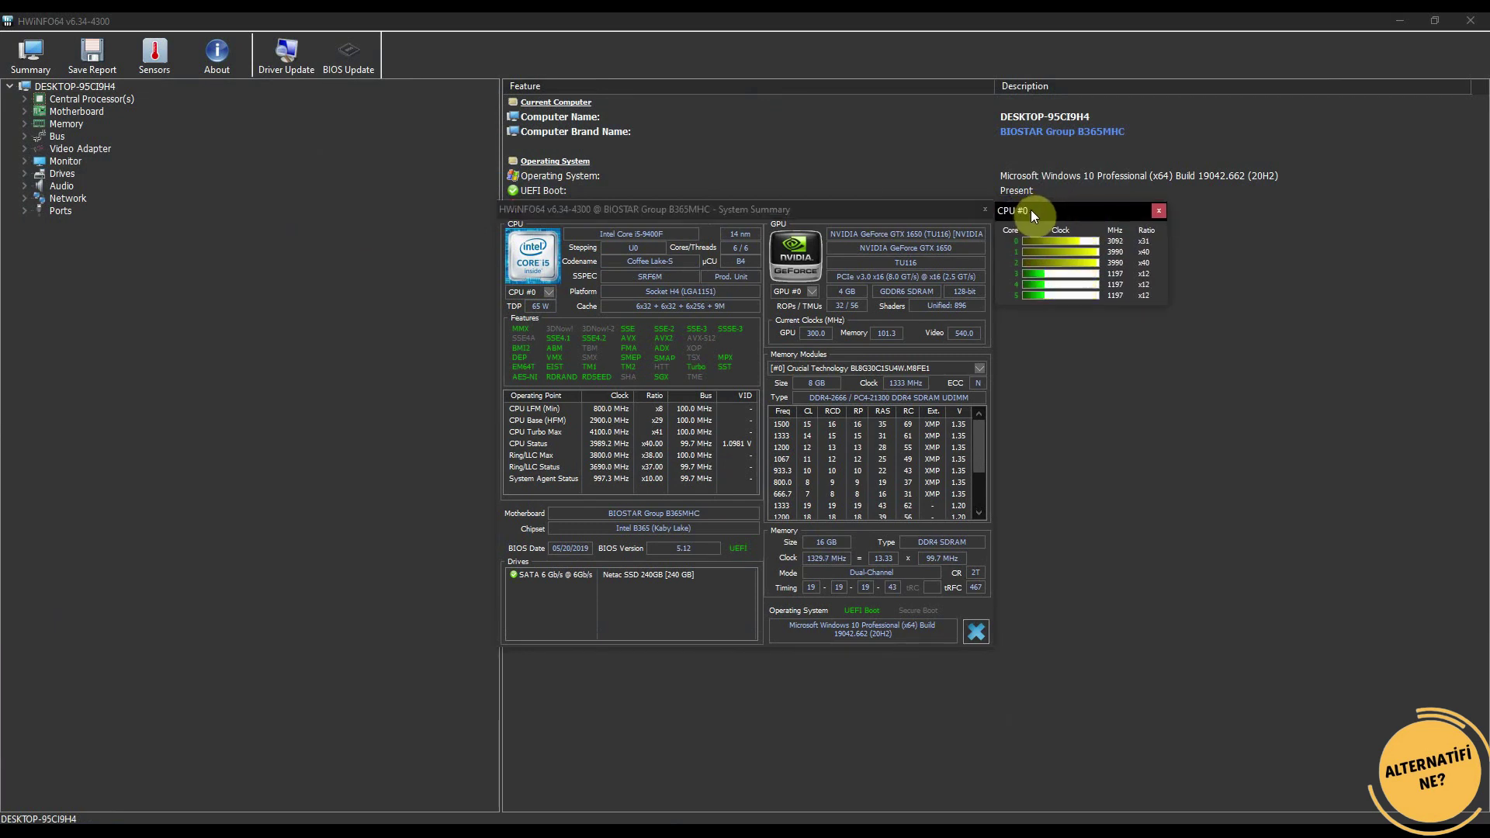
{"action": "left_click_drag", "start_coordinate": [596, 234], "coordinate": [687, 232]}
{"action": "left_click", "coordinate": [680, 234]}
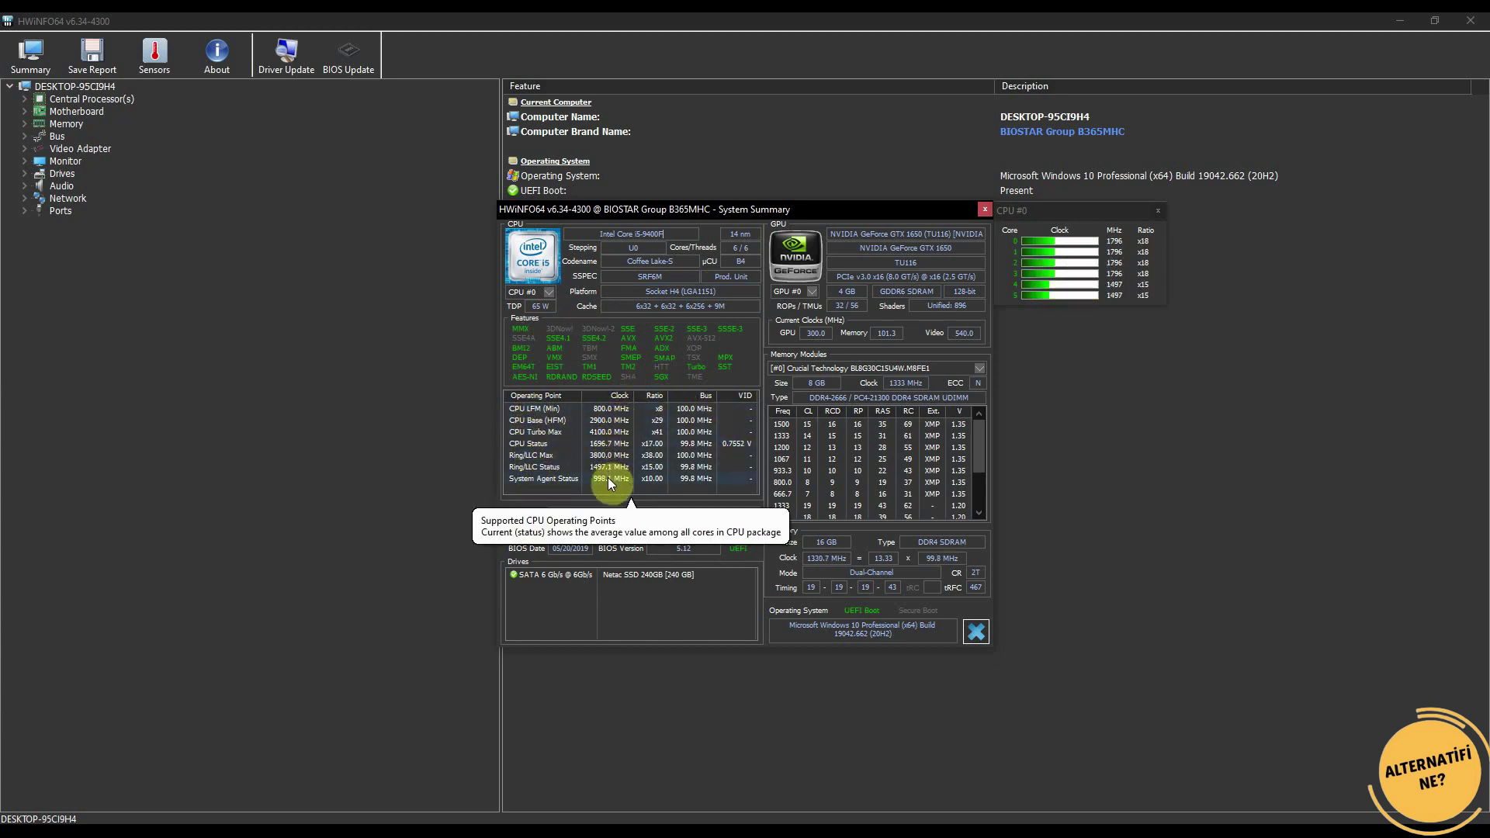
{"action": "left_click", "coordinate": [548, 433]}
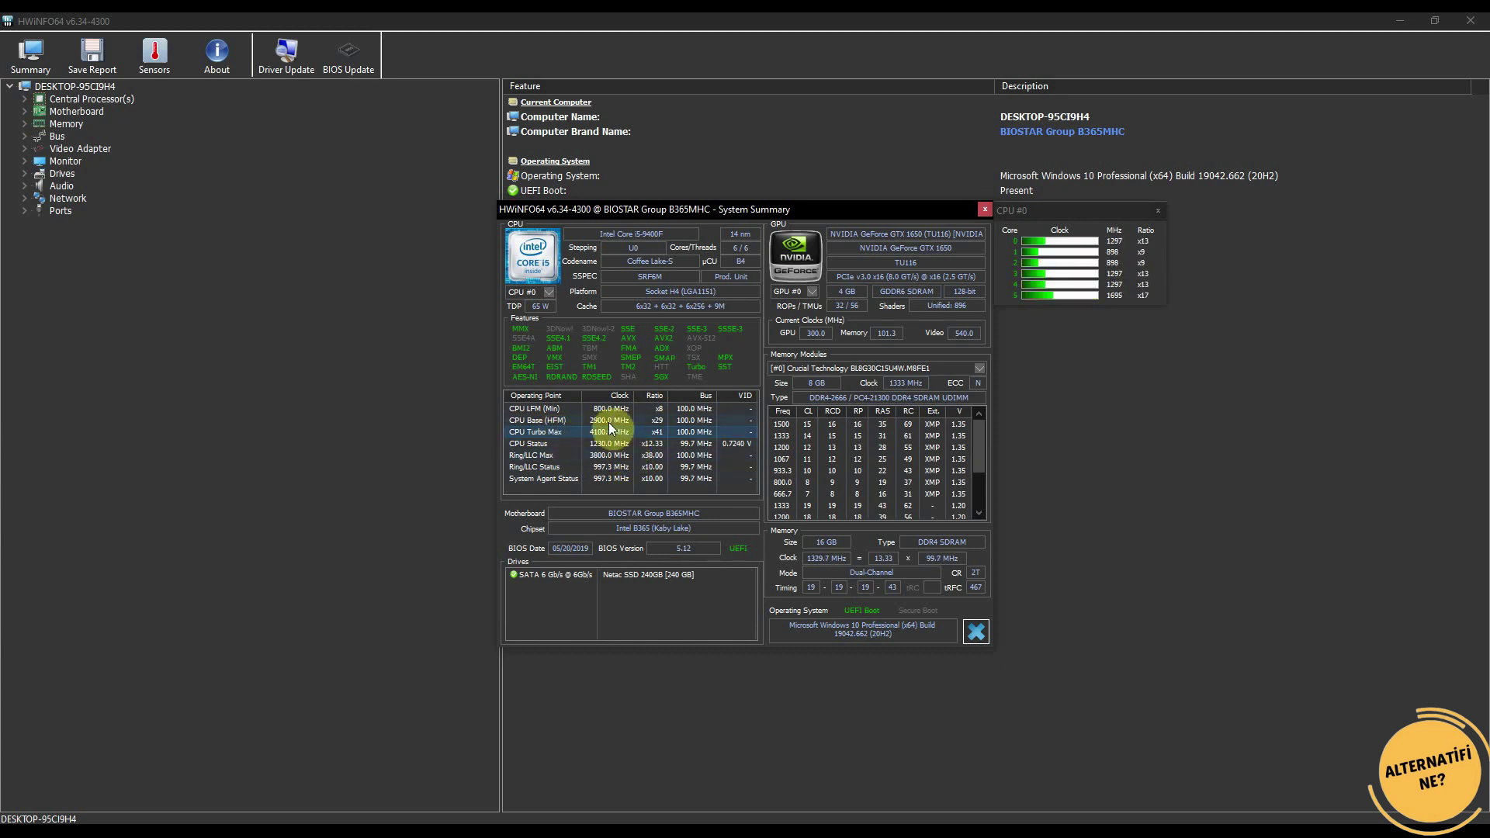
{"action": "left_click", "coordinate": [552, 422]}
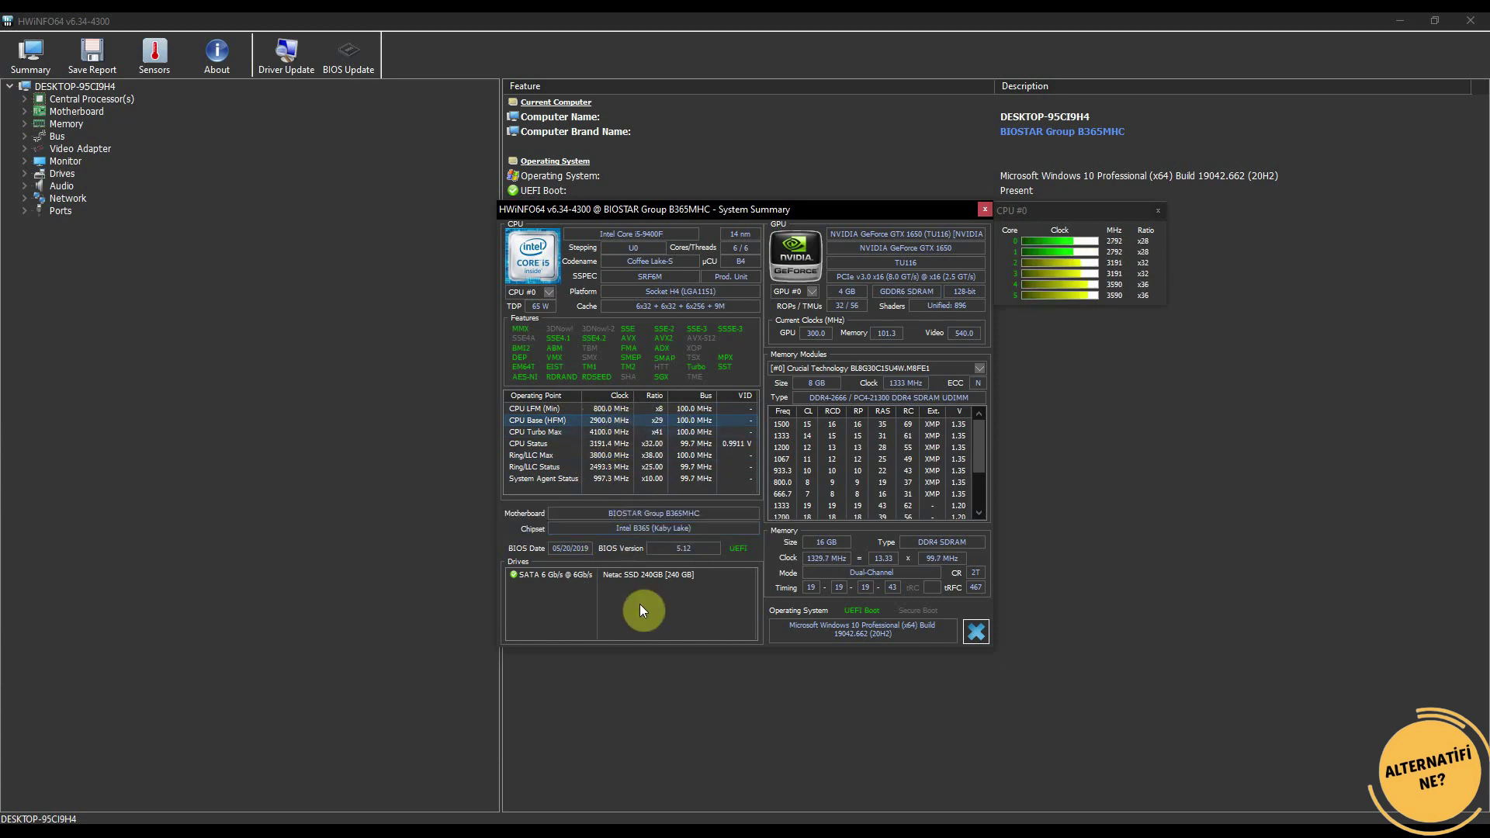
Step: Examine the SATA drive entry and the motherboard's chipset in the System Summary
{"action": "left_click", "coordinate": [516, 578]}
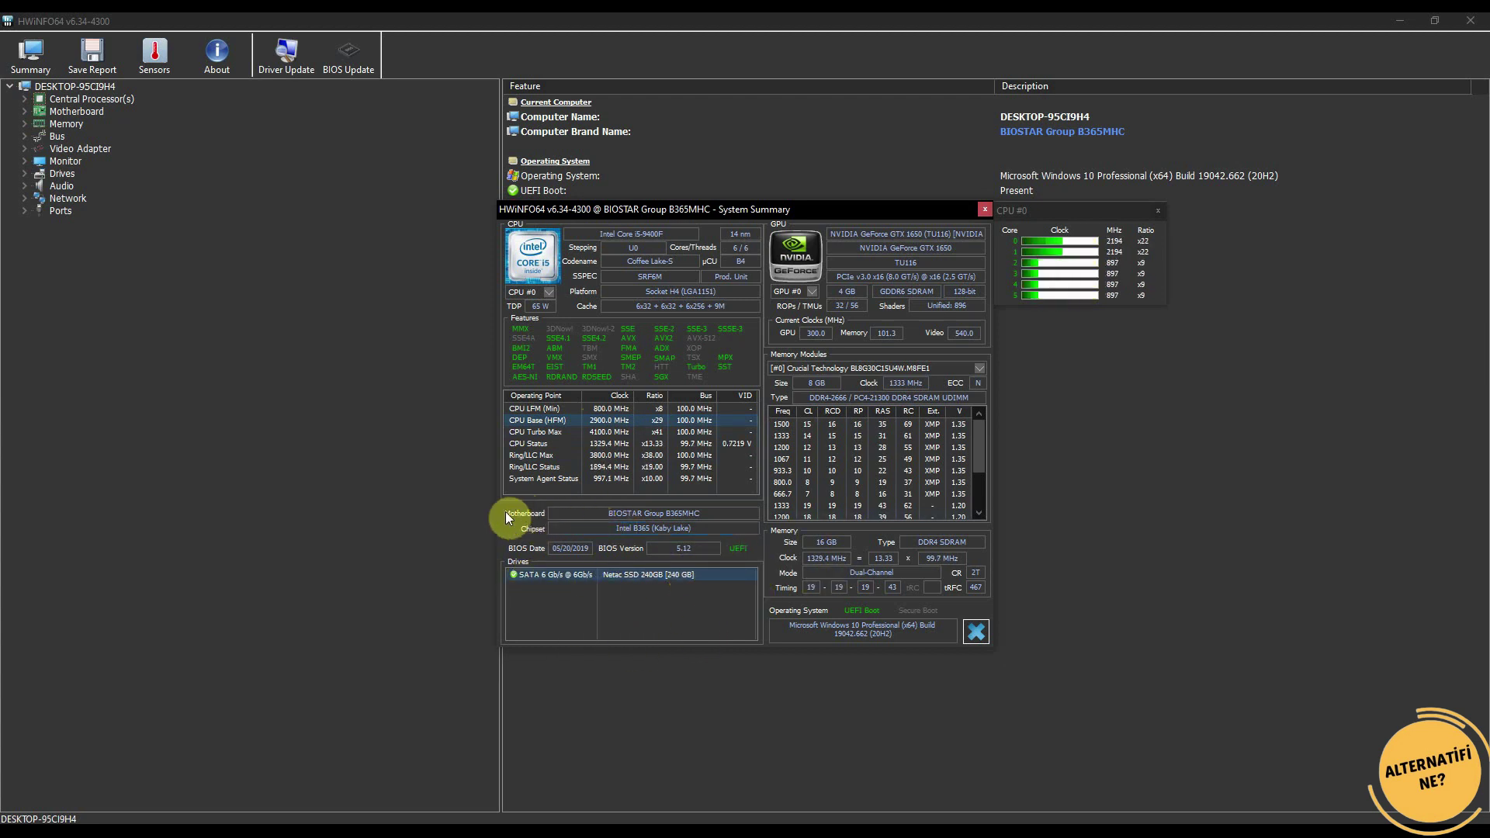
{"action": "left_click_drag", "start_coordinate": [616, 528], "coordinate": [698, 529]}
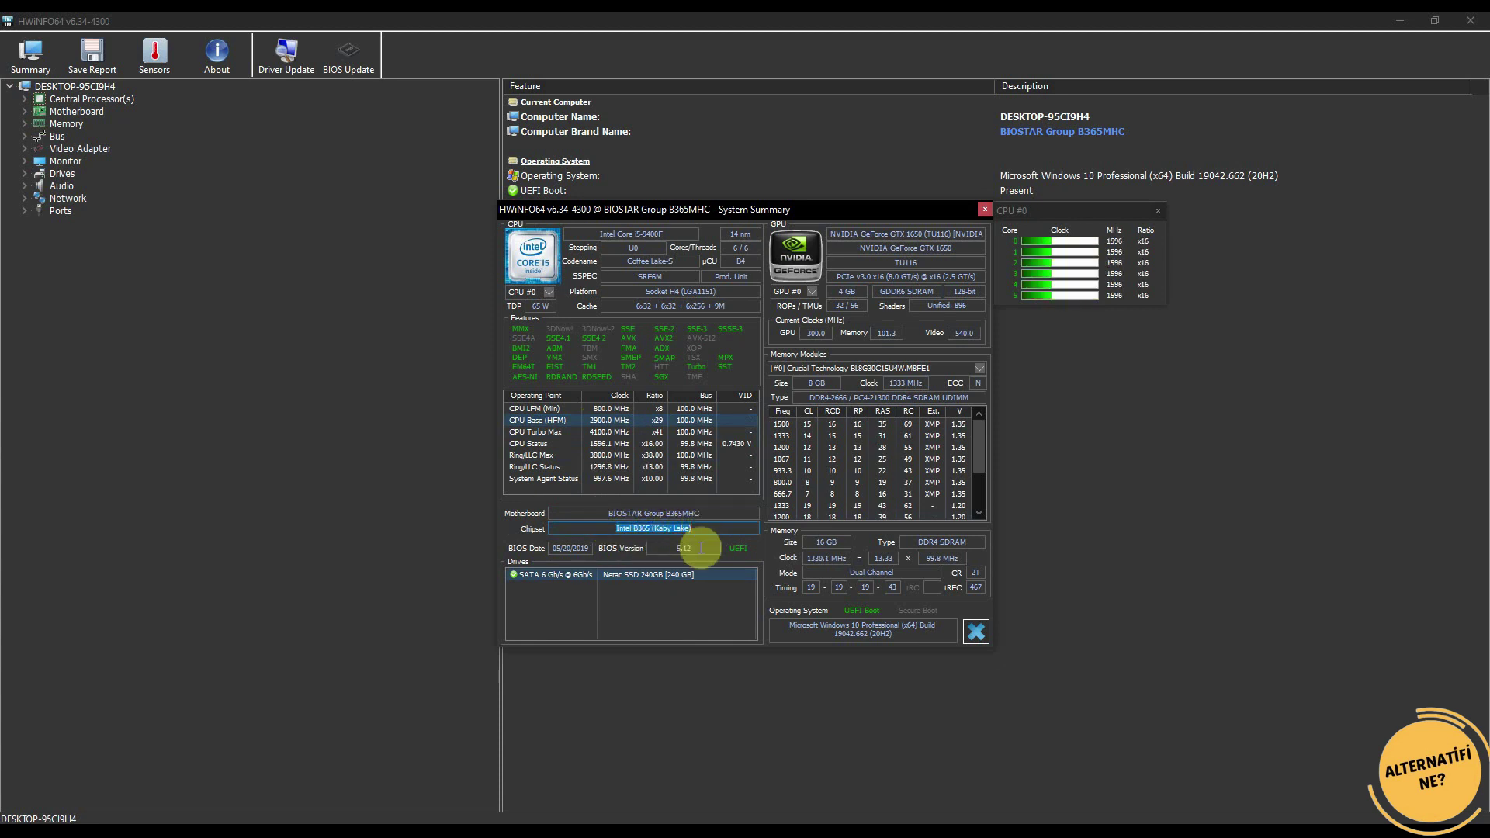
{"action": "left_click", "coordinate": [735, 602]}
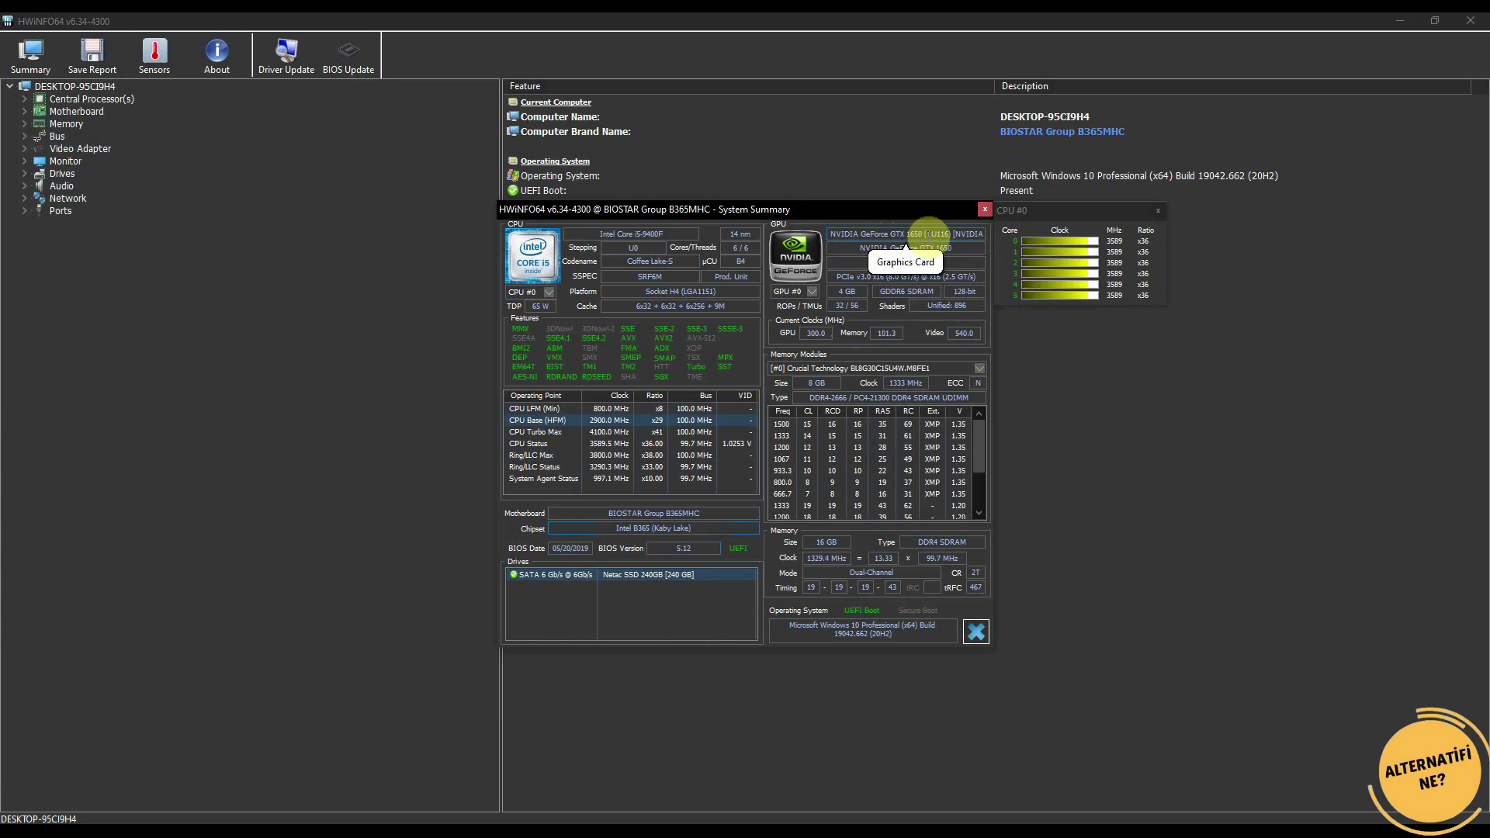
Step: Examine the graphics card's model, memory type and memory size in the System Summary
{"action": "left_click_drag", "start_coordinate": [970, 246], "coordinate": [852, 247]}
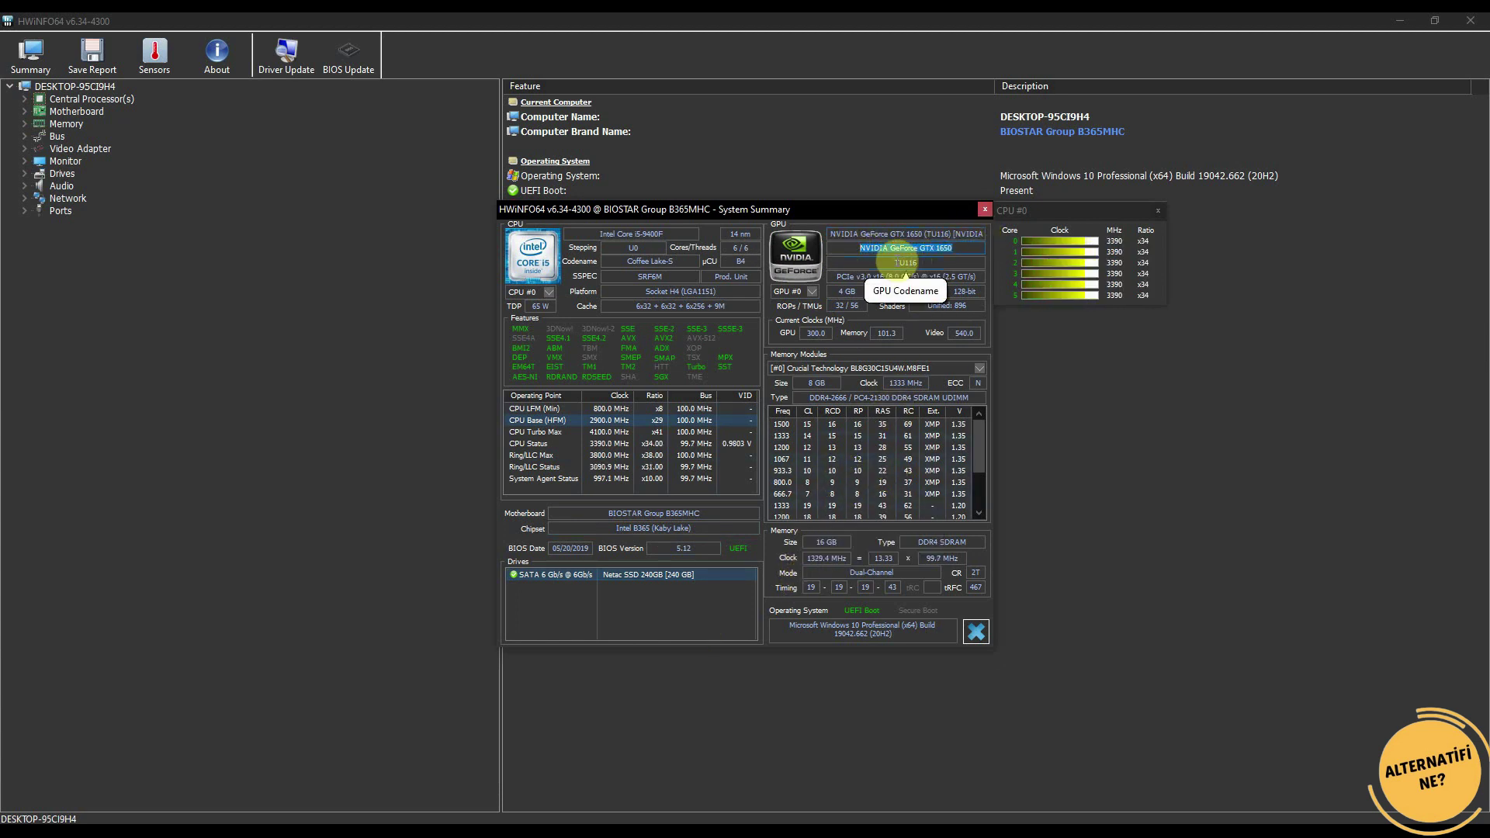
{"action": "left_click_drag", "start_coordinate": [832, 277], "coordinate": [935, 291]}
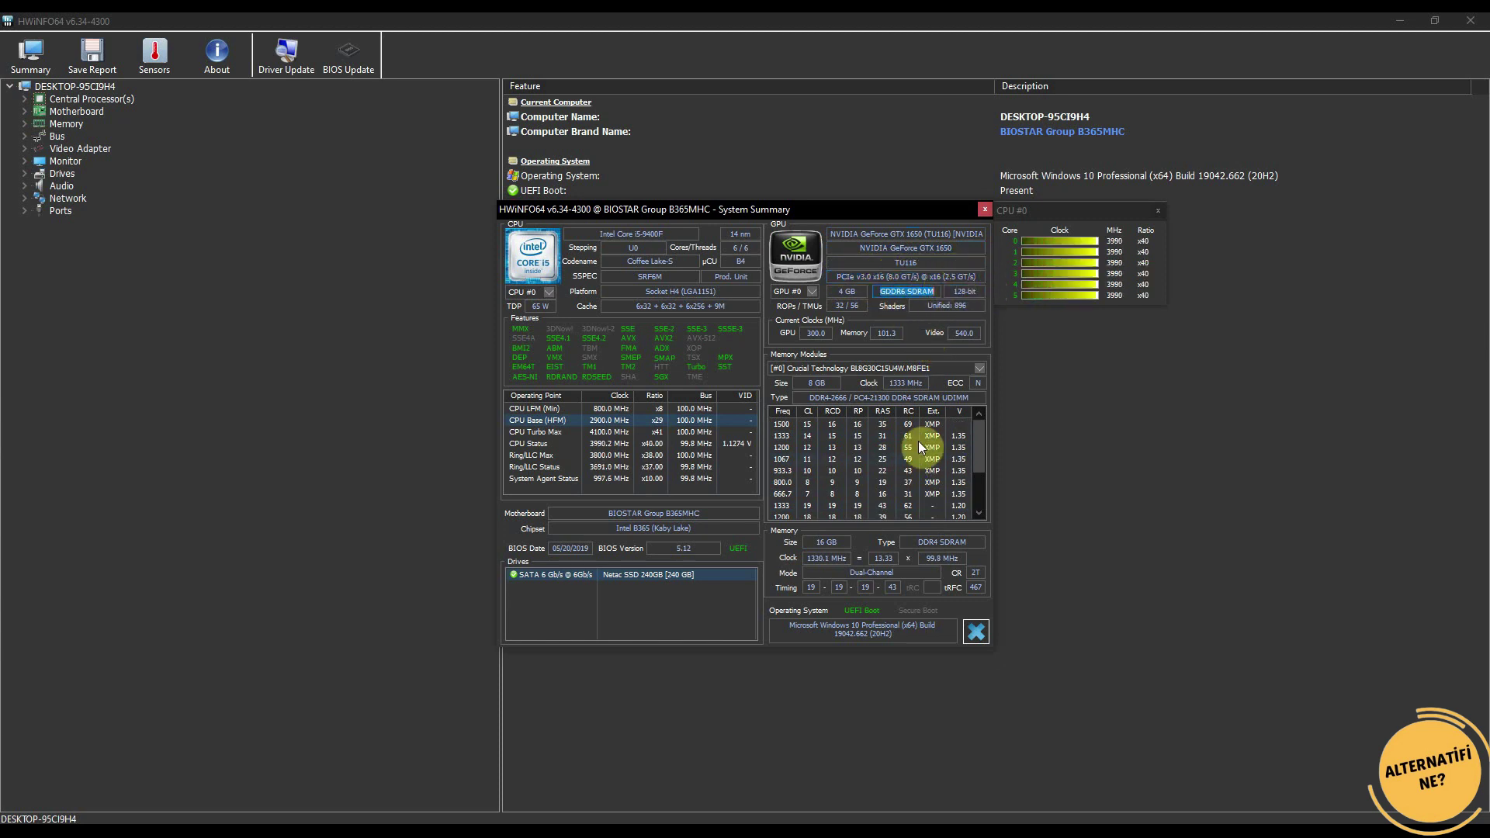
{"action": "left_click_drag", "start_coordinate": [838, 292], "coordinate": [857, 293]}
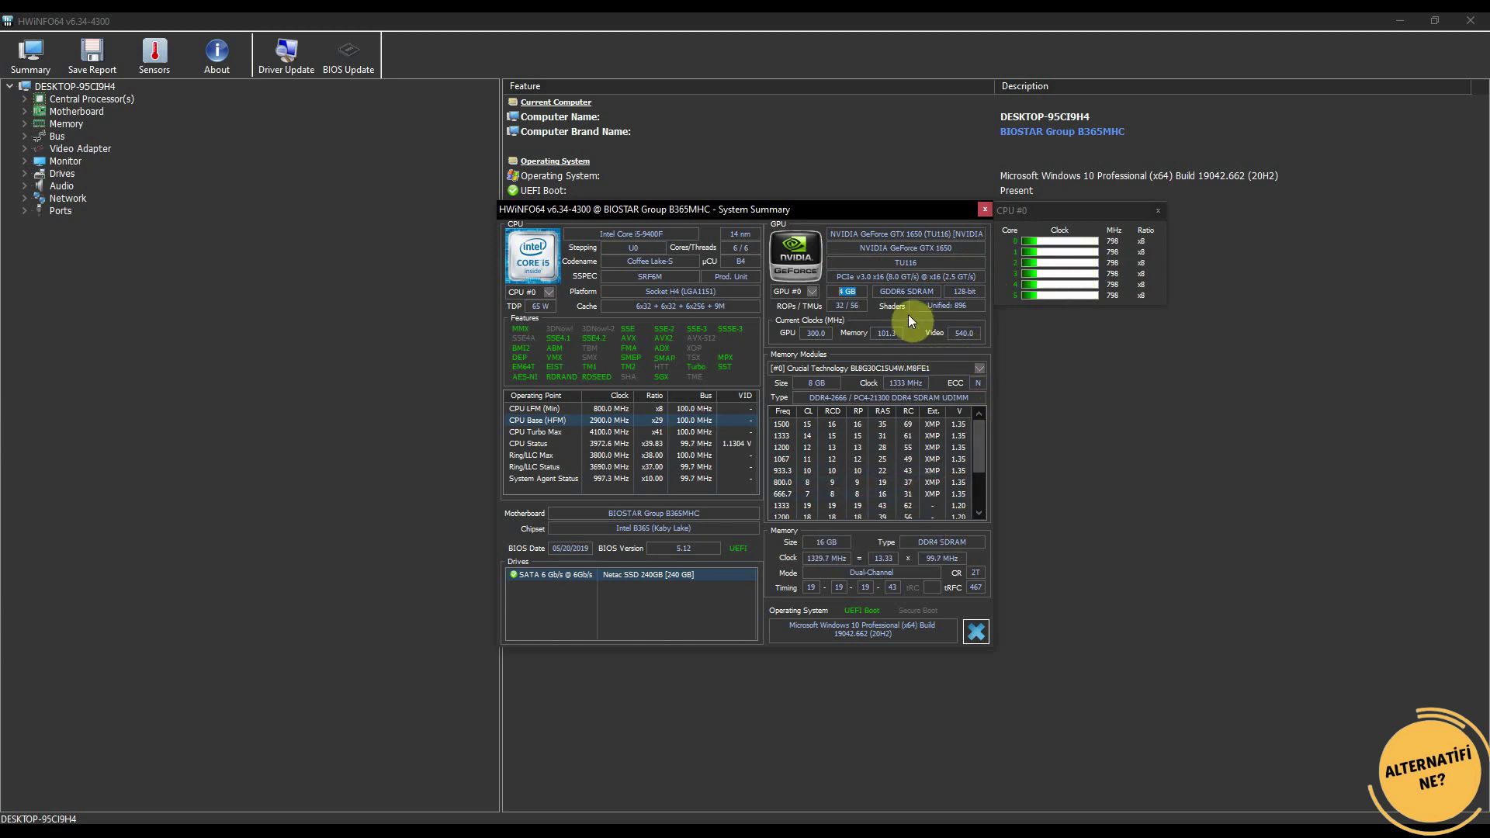
{"action": "left_click", "coordinate": [817, 321]}
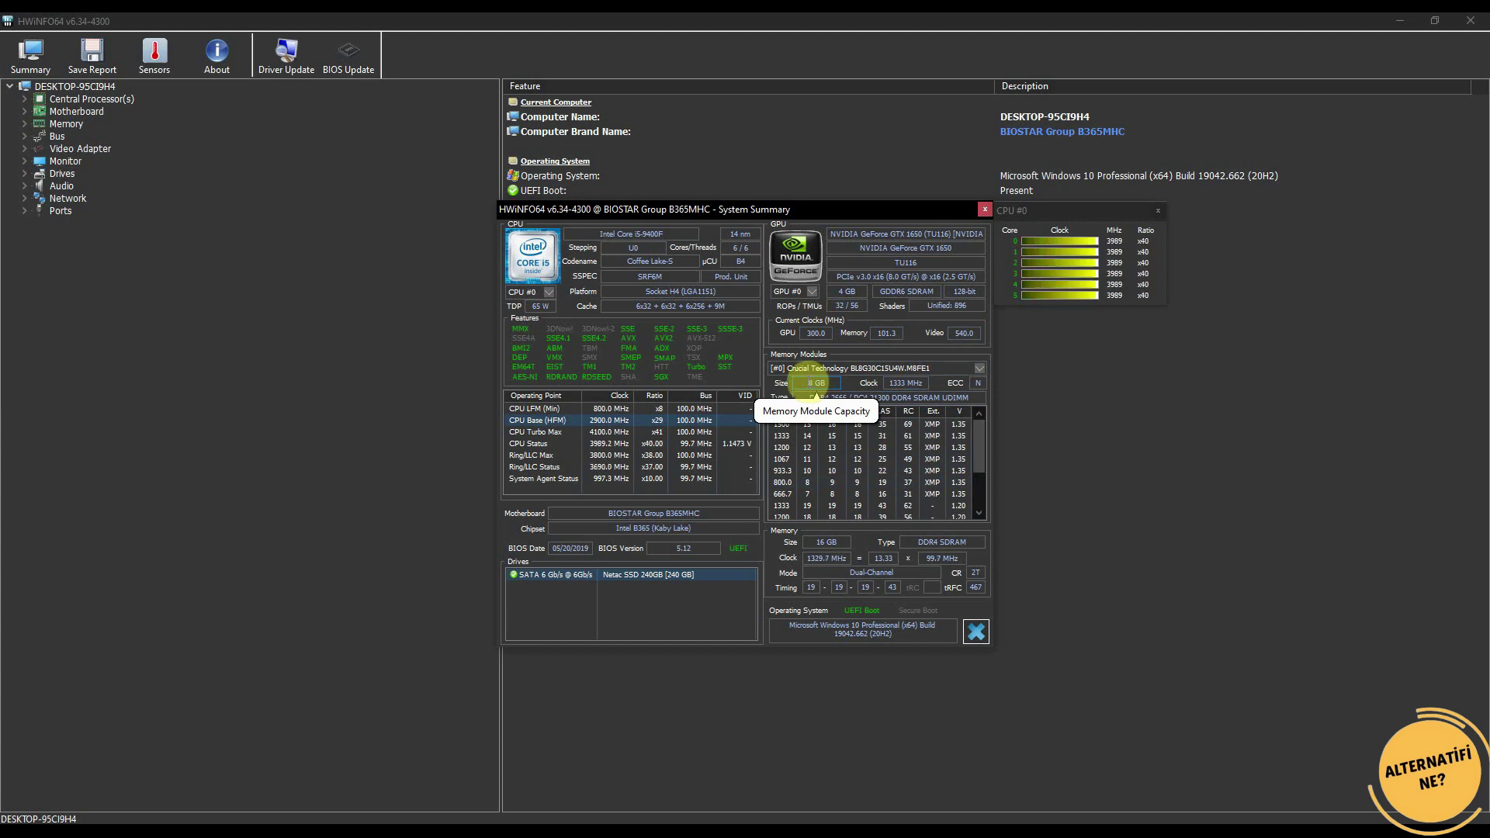
Step: Examine the total memory size, memory type and channel mode in the System Summary
{"action": "left_click", "coordinate": [842, 542]}
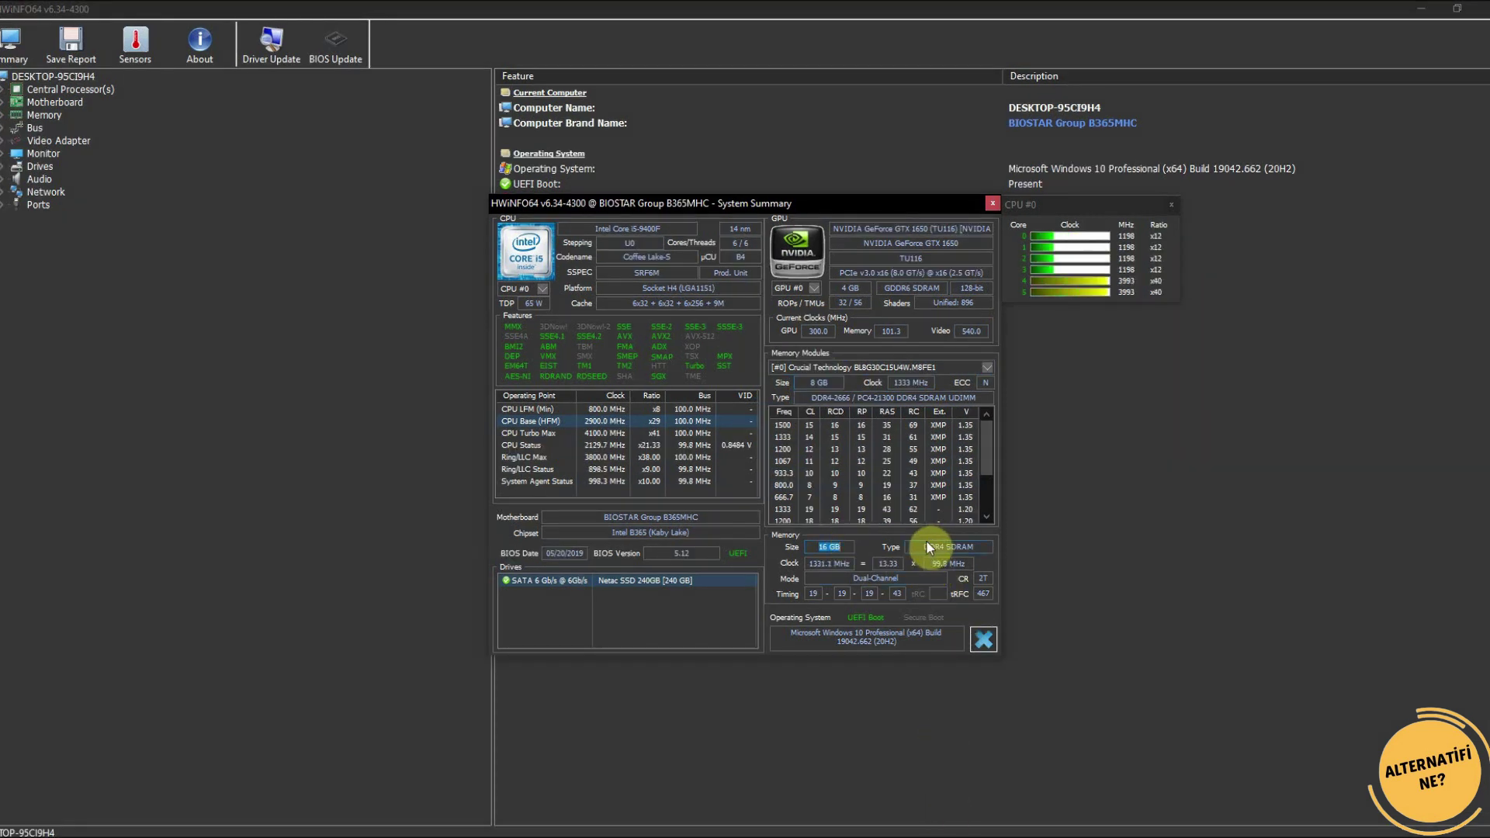
{"action": "left_click", "coordinate": [931, 547]}
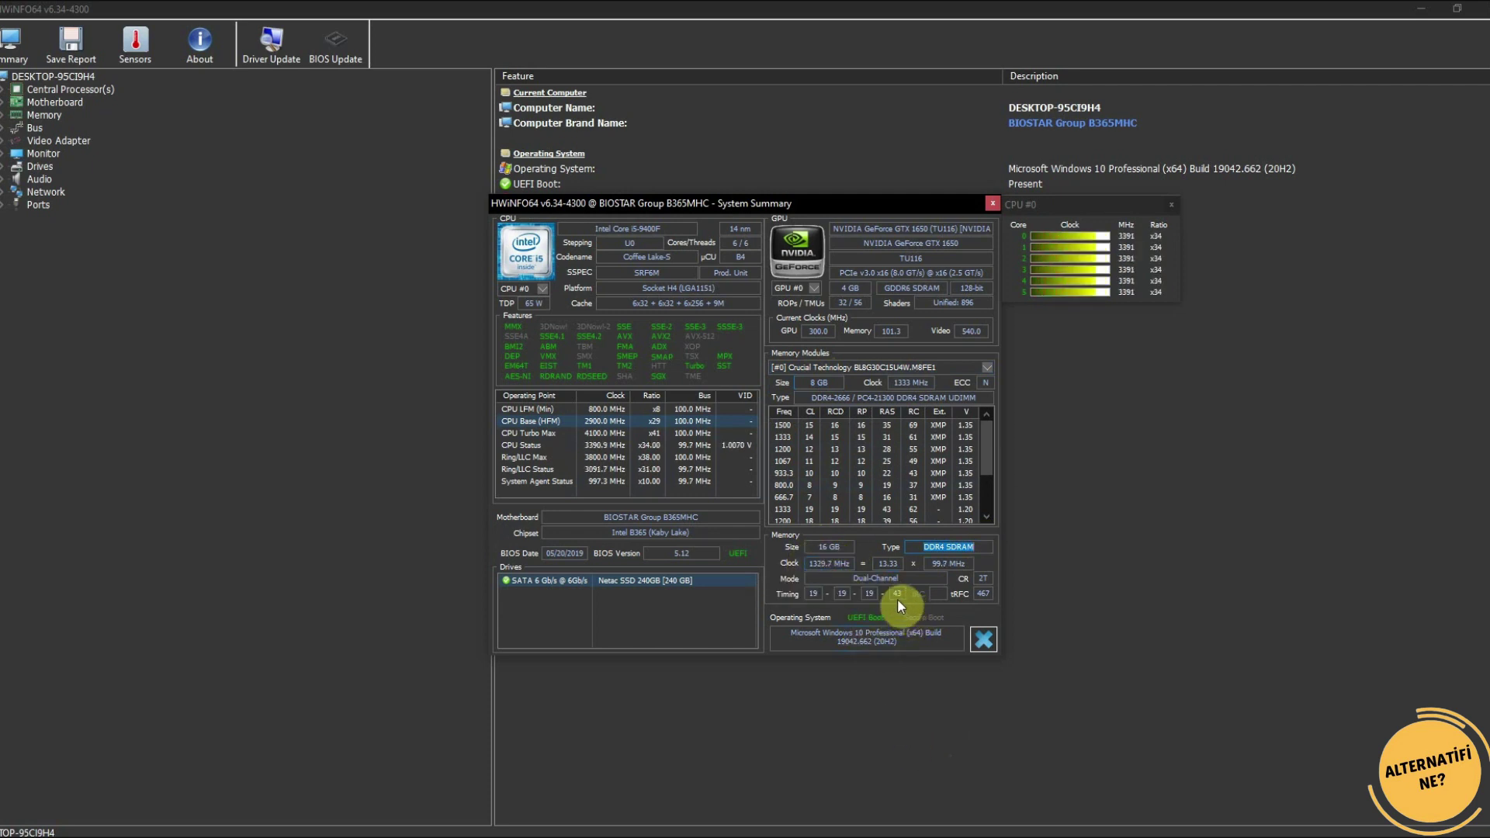
{"action": "left_click", "coordinate": [850, 578]}
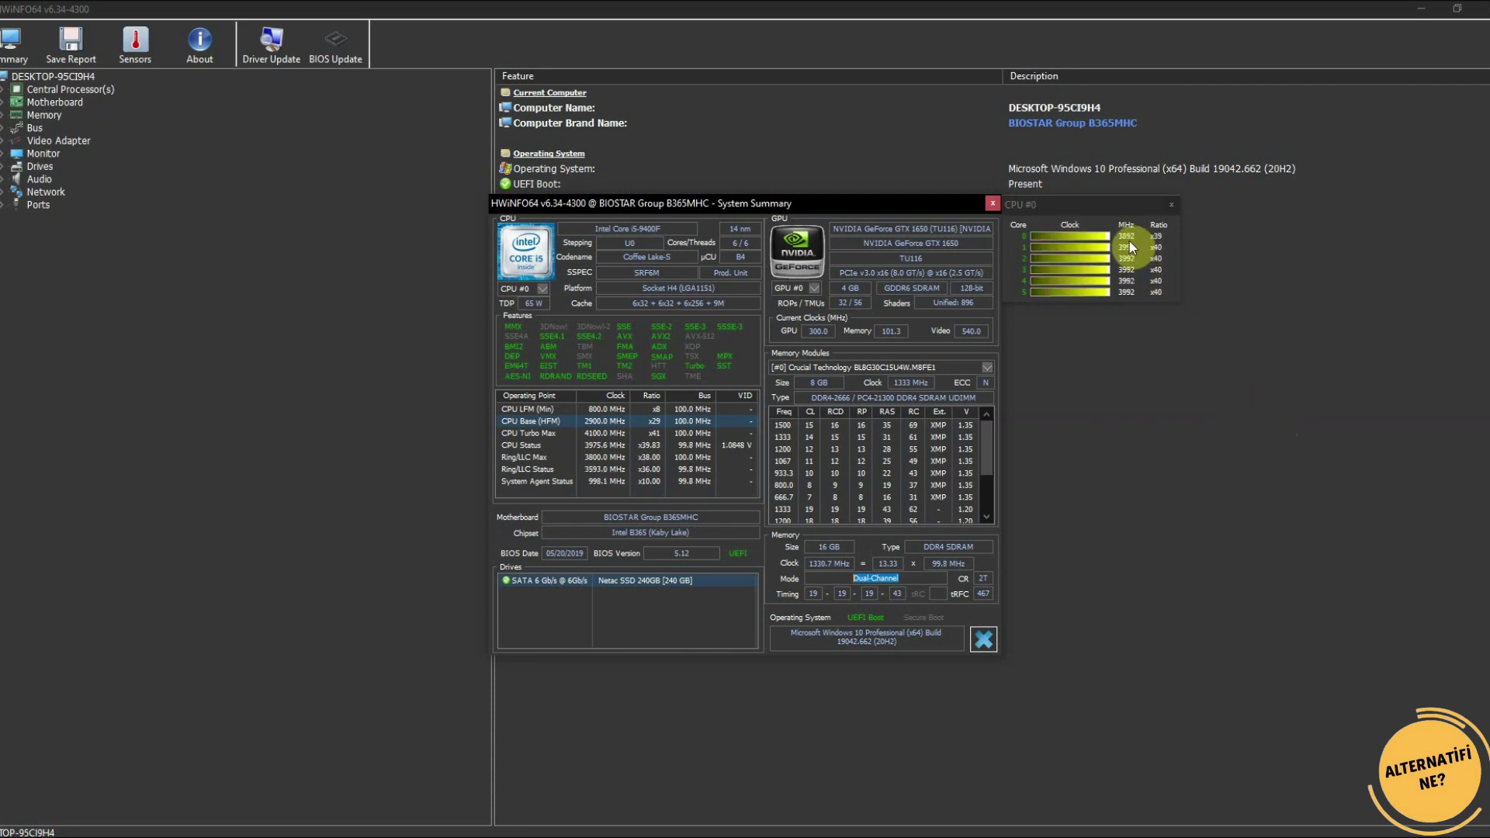
{"action": "mouse_move", "coordinate": [1410, 828]}
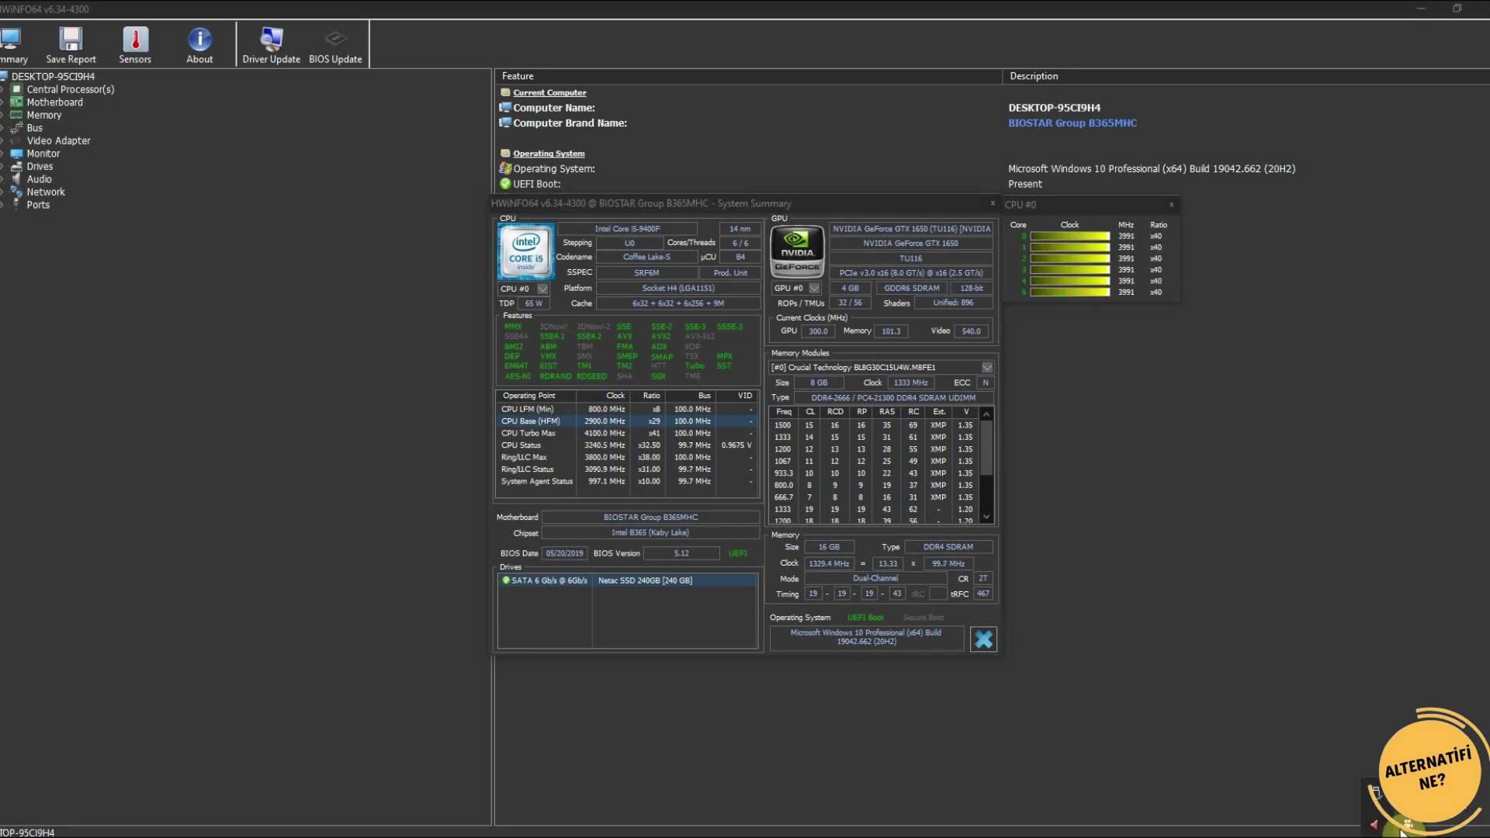
Step: Check the CPU usage of the running processes in Windows Task Manager, closing it when done
{"action": "right_click", "coordinate": [1375, 793]}
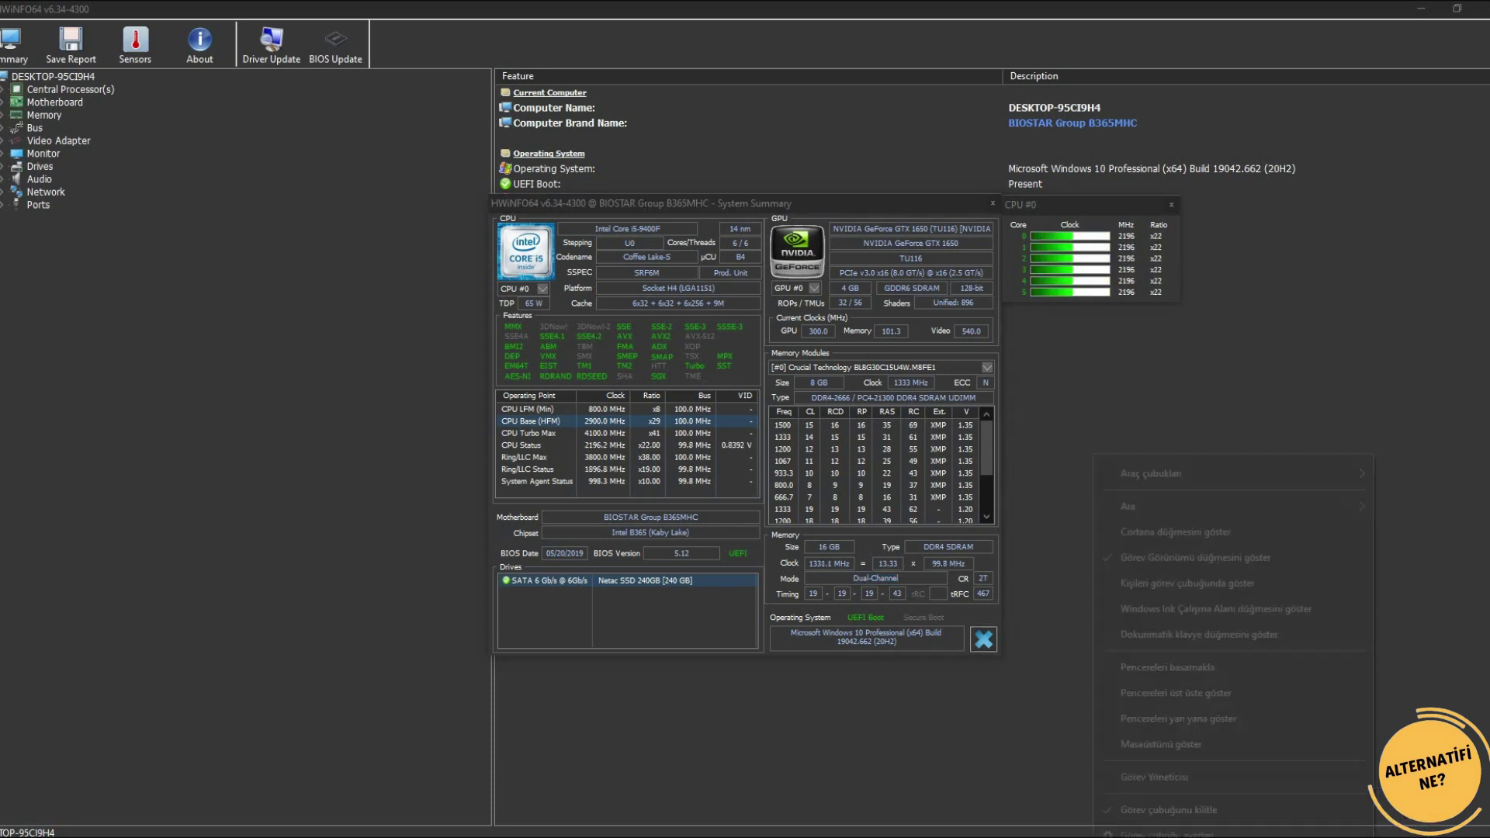
{"action": "left_click", "coordinate": [1152, 779]}
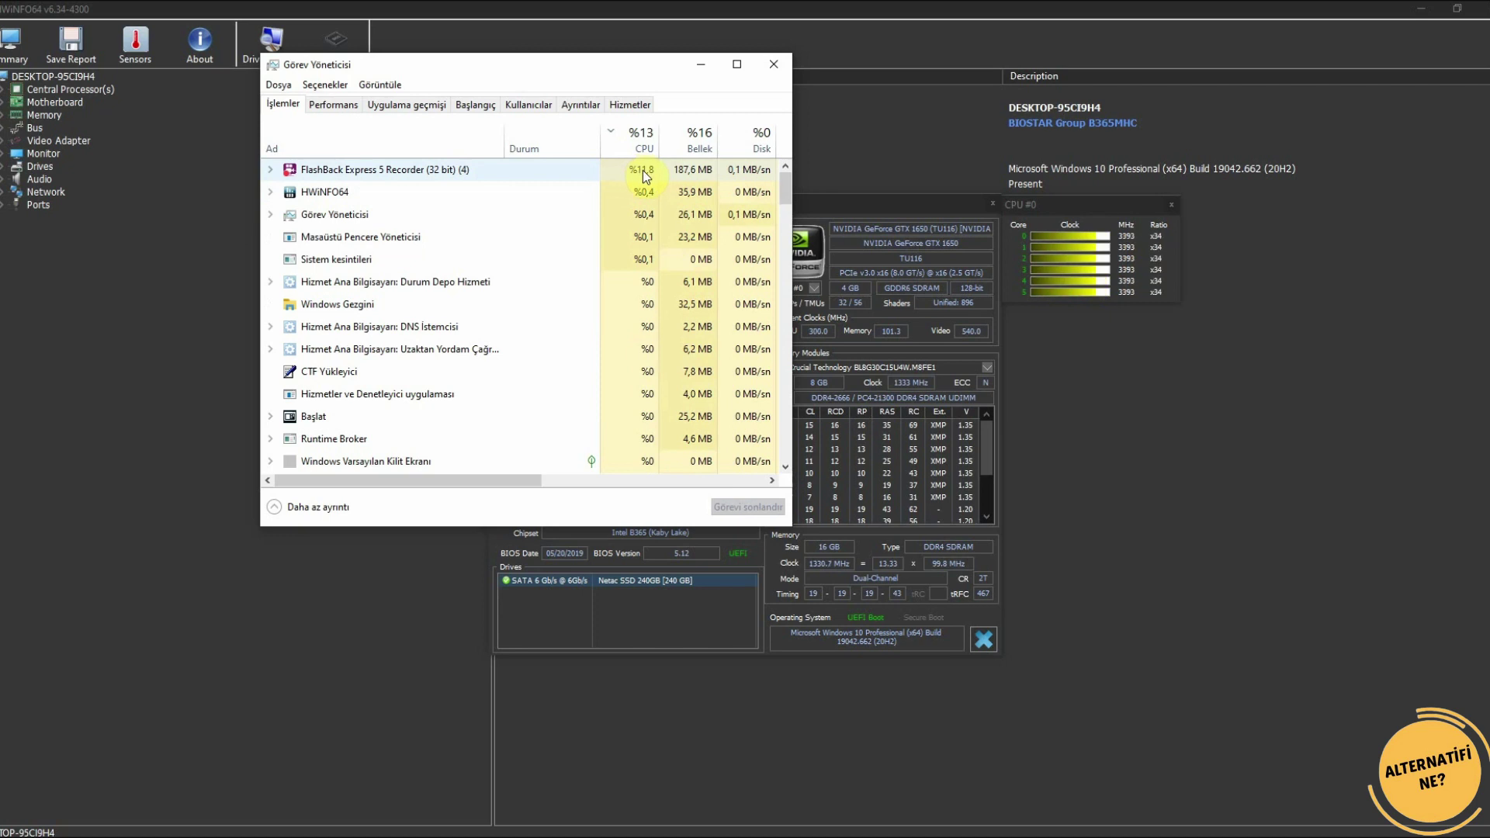
{"action": "left_click", "coordinate": [771, 67]}
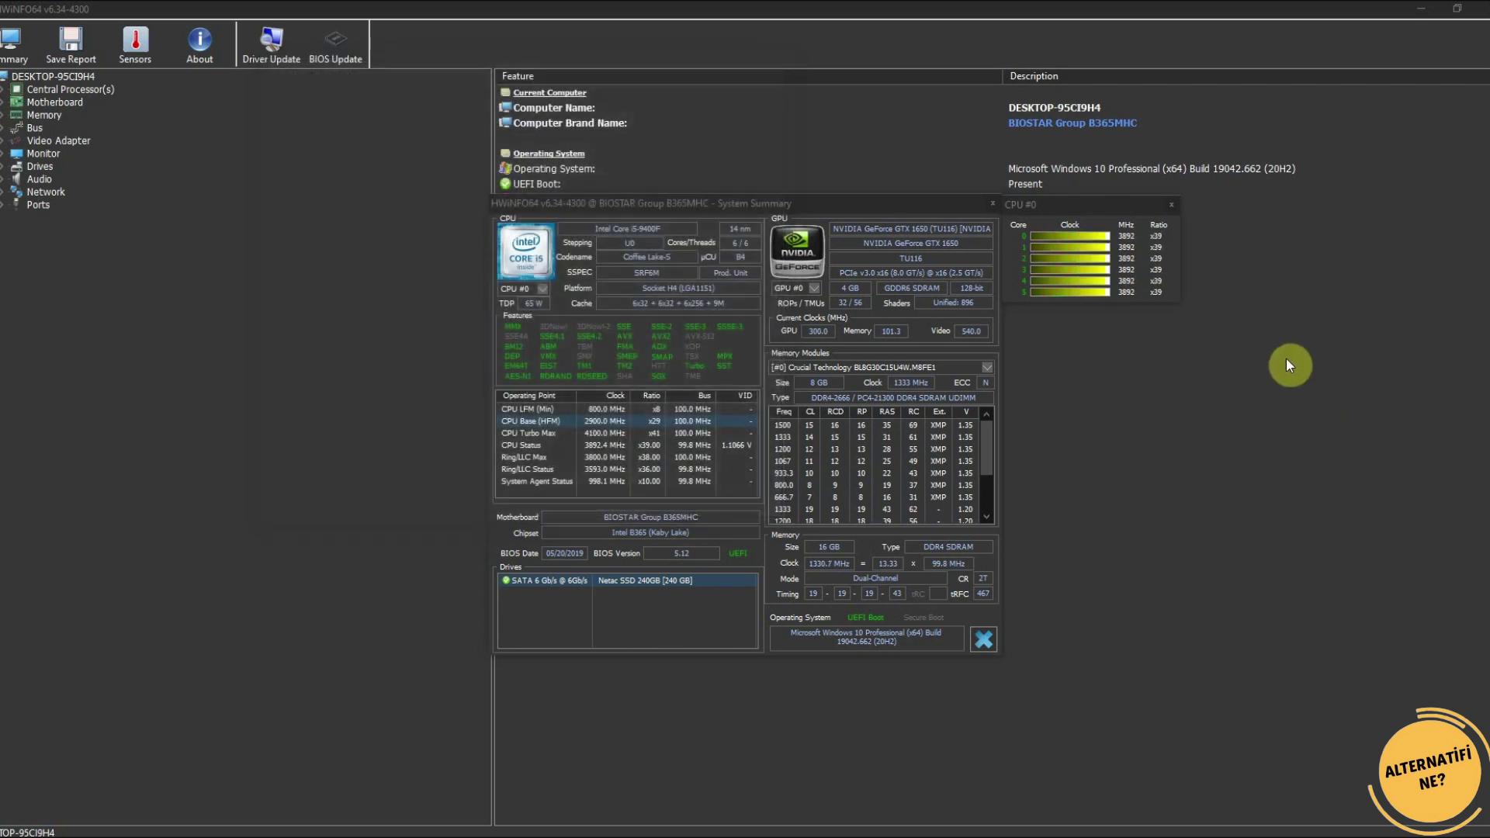
Step: Close the CPU #0 and System Summary windows, then collapse and re-expand the computer's root entry in the hardware tree
{"action": "left_click", "coordinate": [1171, 204]}
{"action": "left_click", "coordinate": [993, 202]}
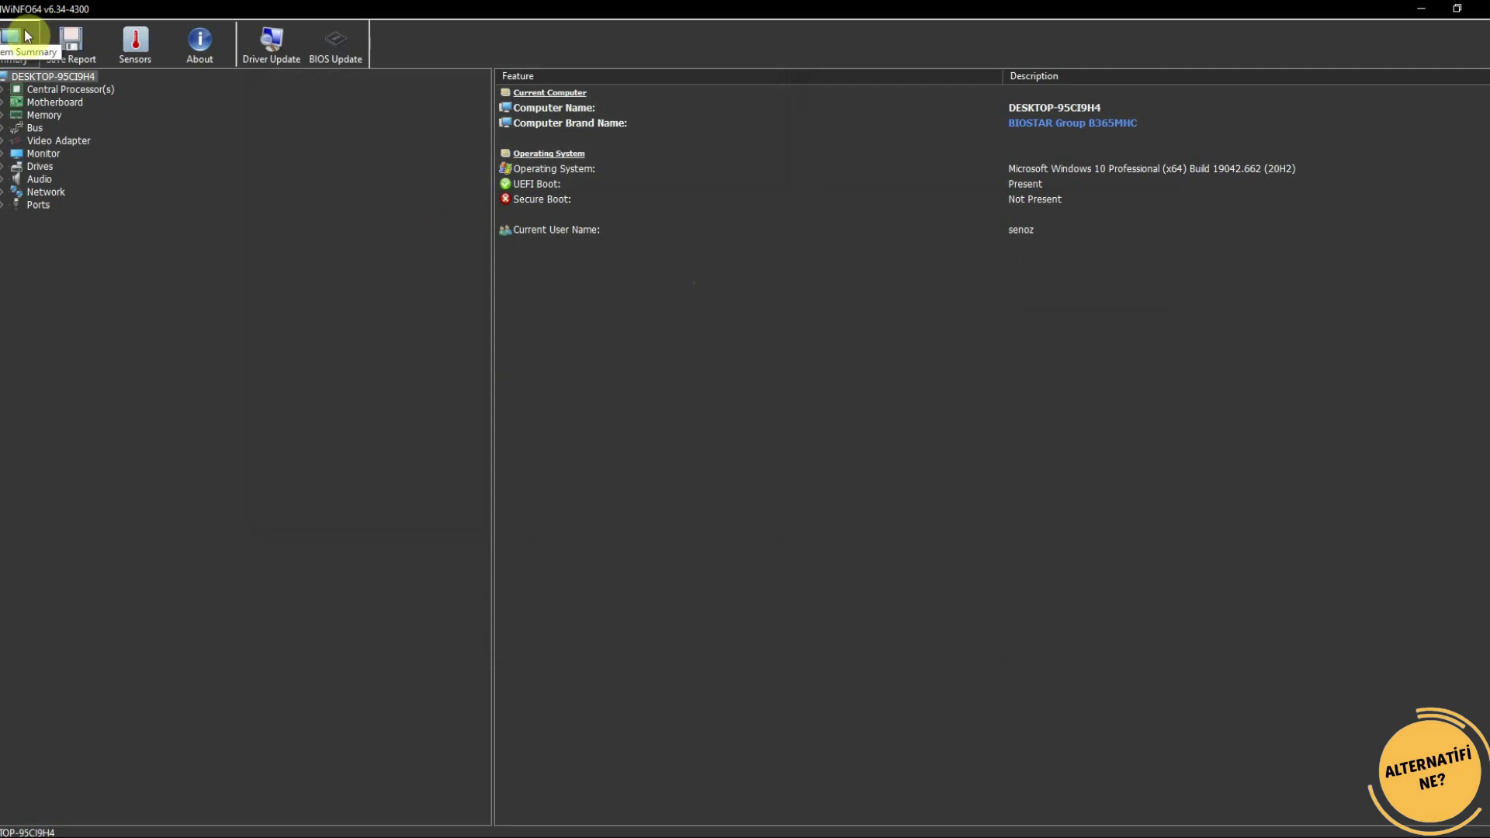
{"action": "left_click", "coordinate": [3, 76]}
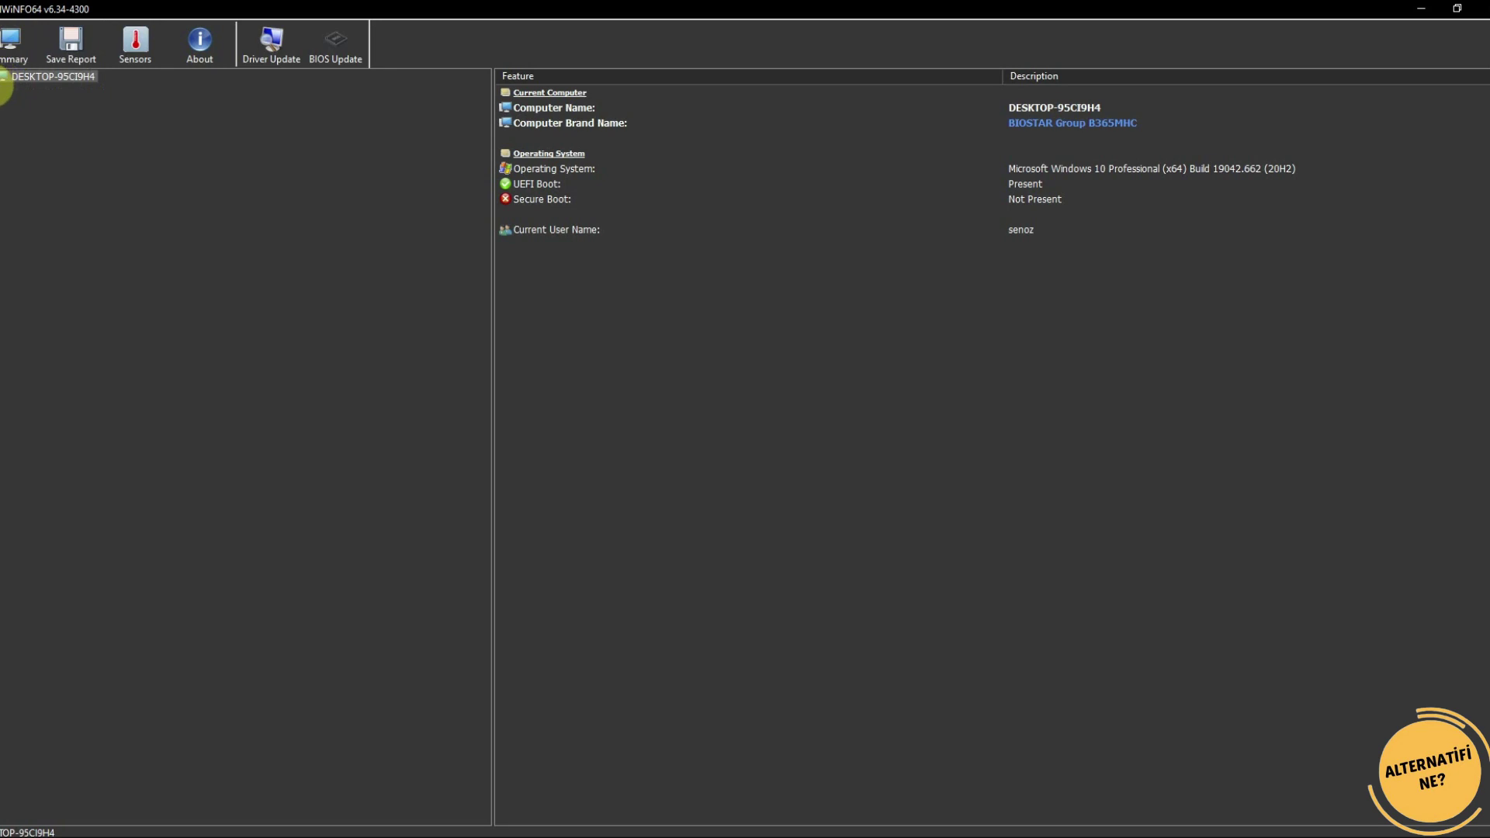
{"action": "left_click", "coordinate": [4, 76]}
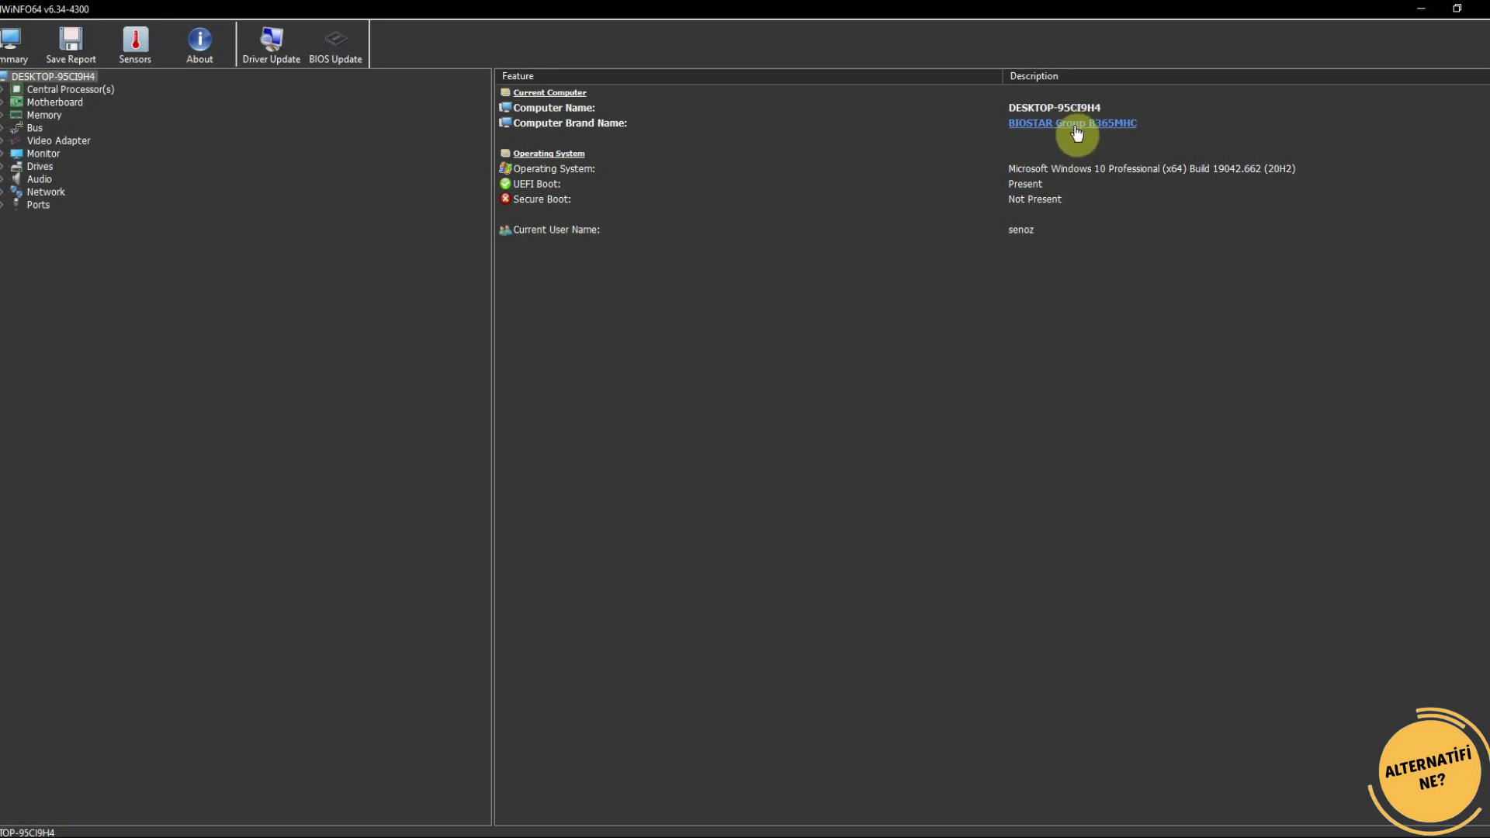
Step: Display the Intel Core i5-9400F details under Central Processor(s) and look through the full feature list
{"action": "left_click", "coordinate": [3, 89]}
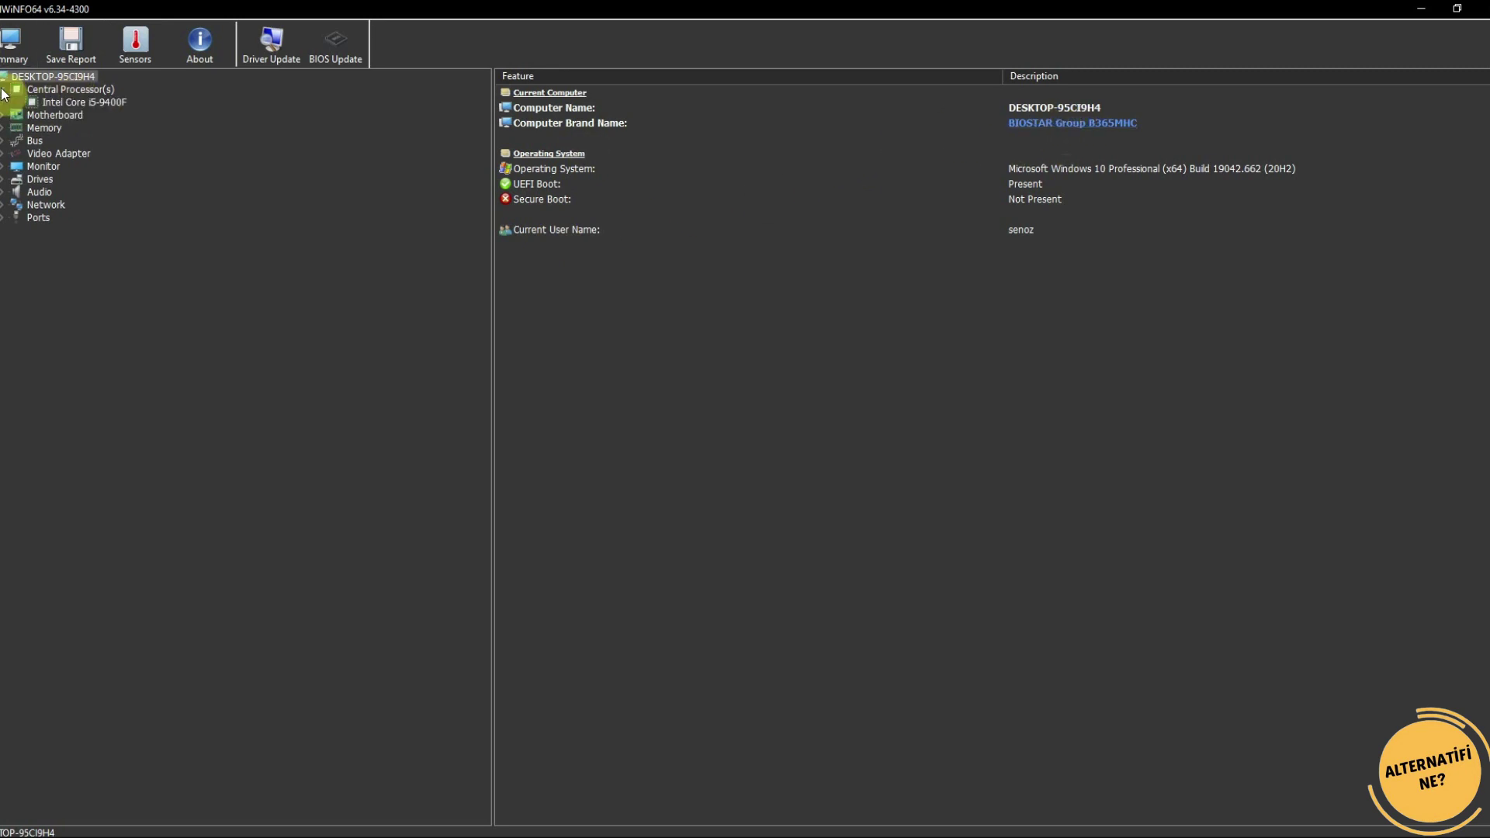
{"action": "left_click", "coordinate": [76, 103]}
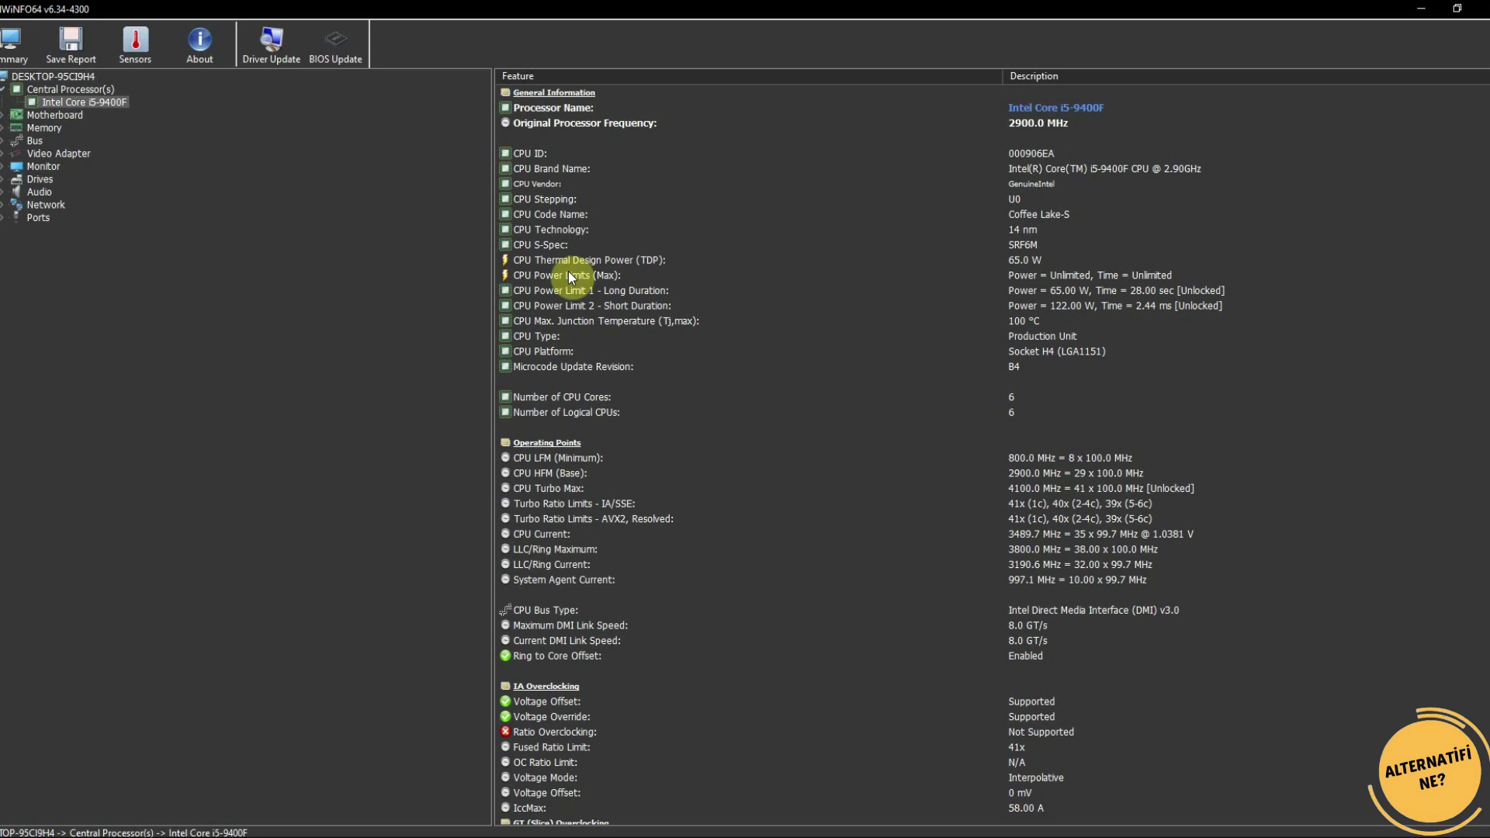
{"action": "scroll", "coordinate": [656, 250], "scroll_direction": "down", "scroll_amount": 17}
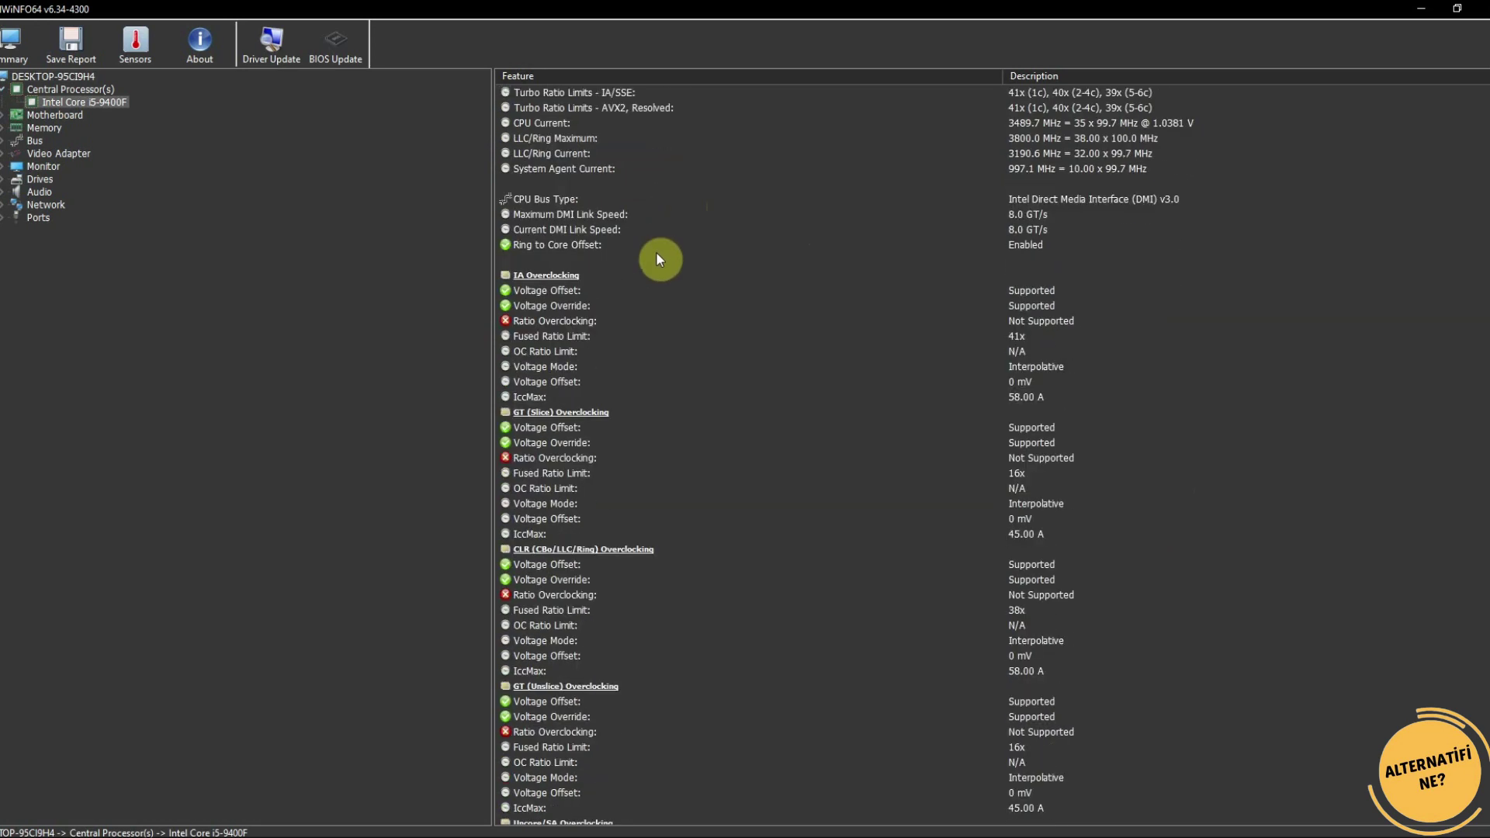
{"action": "scroll", "coordinate": [992, 450], "scroll_direction": "down", "scroll_amount": 20}
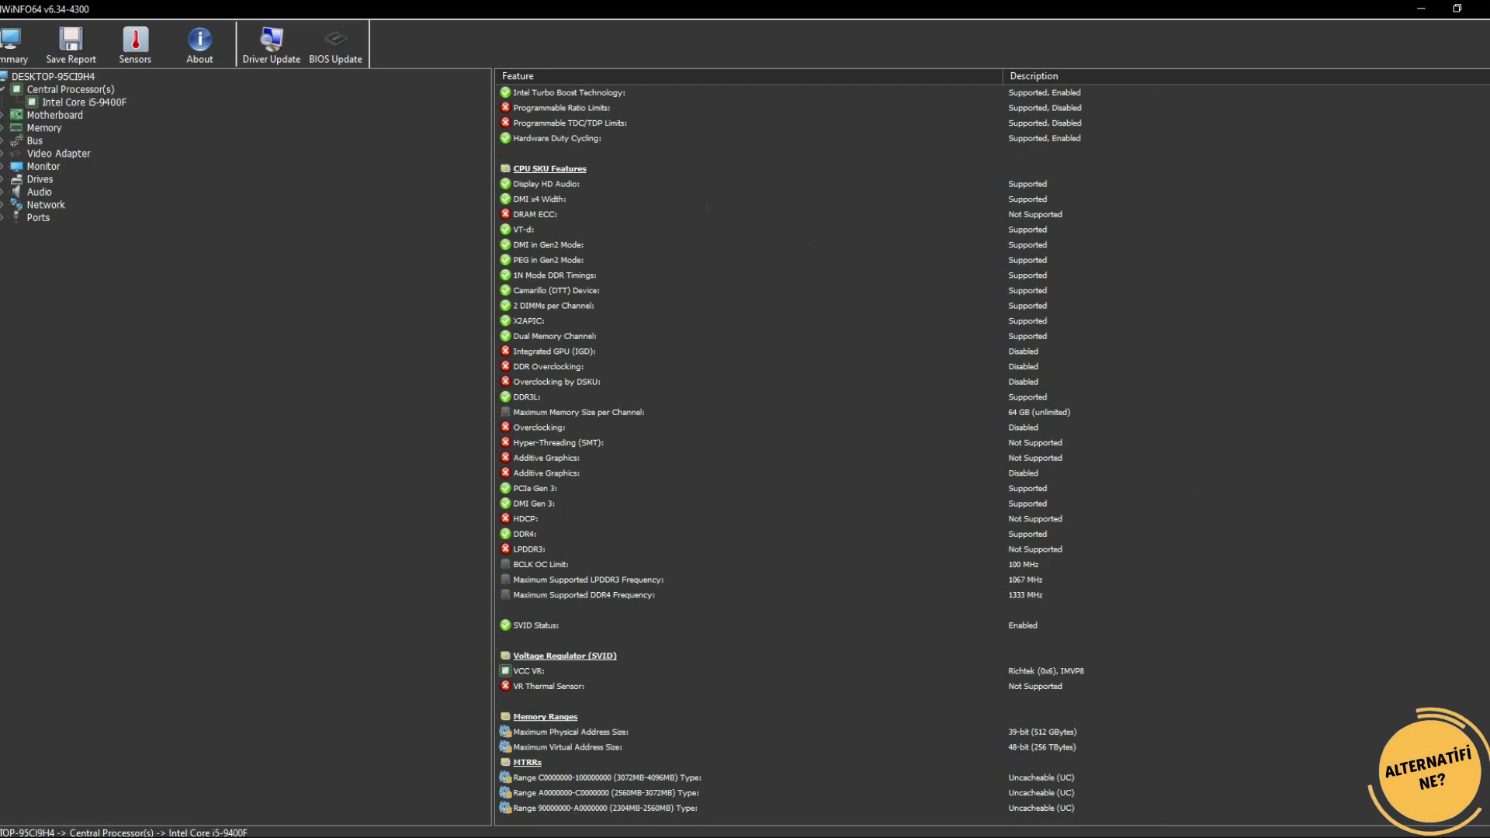
{"action": "scroll", "coordinate": [991, 450], "scroll_direction": "up", "scroll_amount": 20}
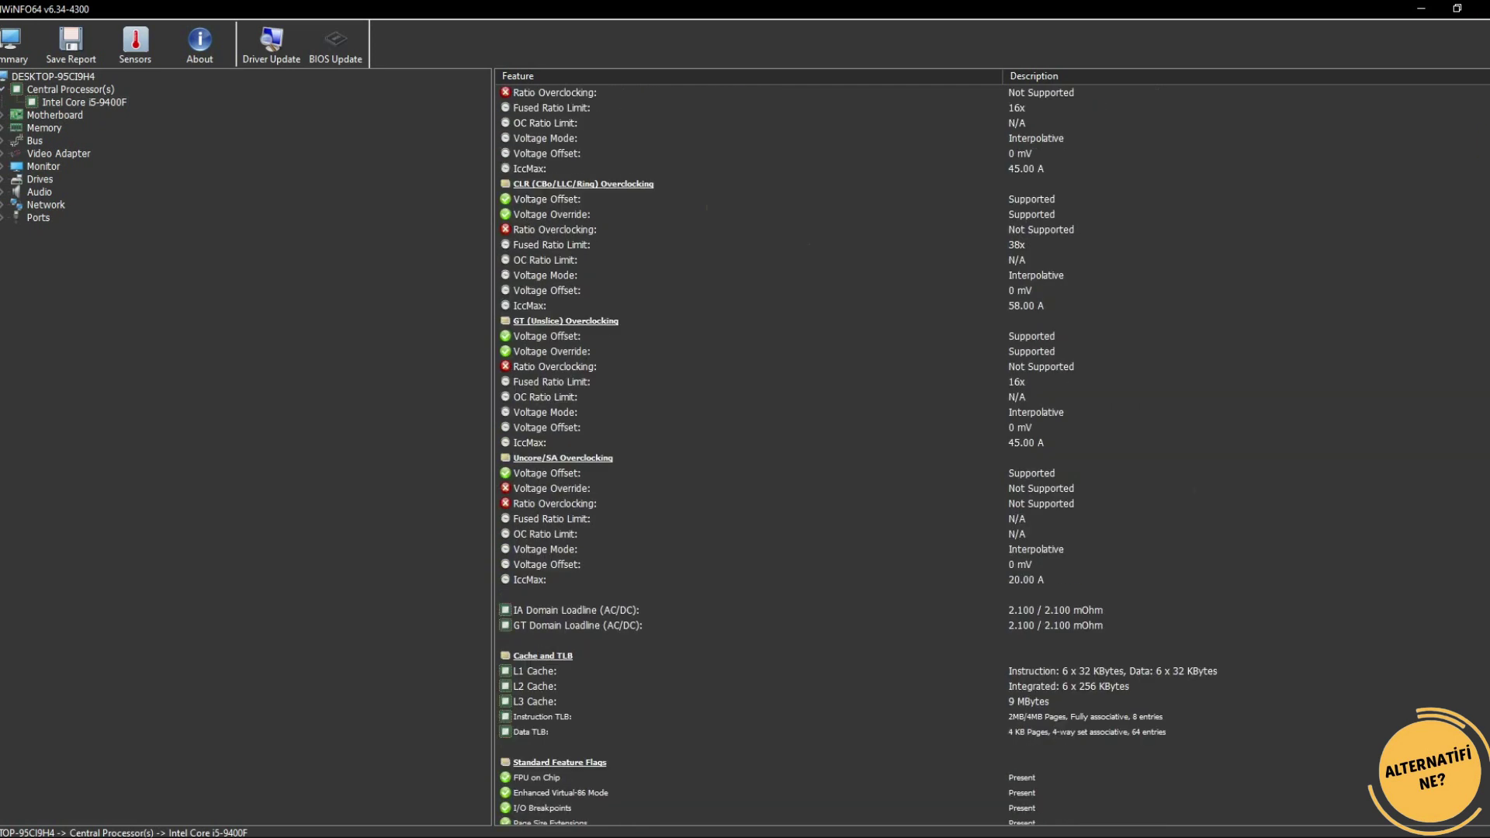
{"action": "scroll", "coordinate": [992, 450], "scroll_direction": "up", "scroll_amount": 17}
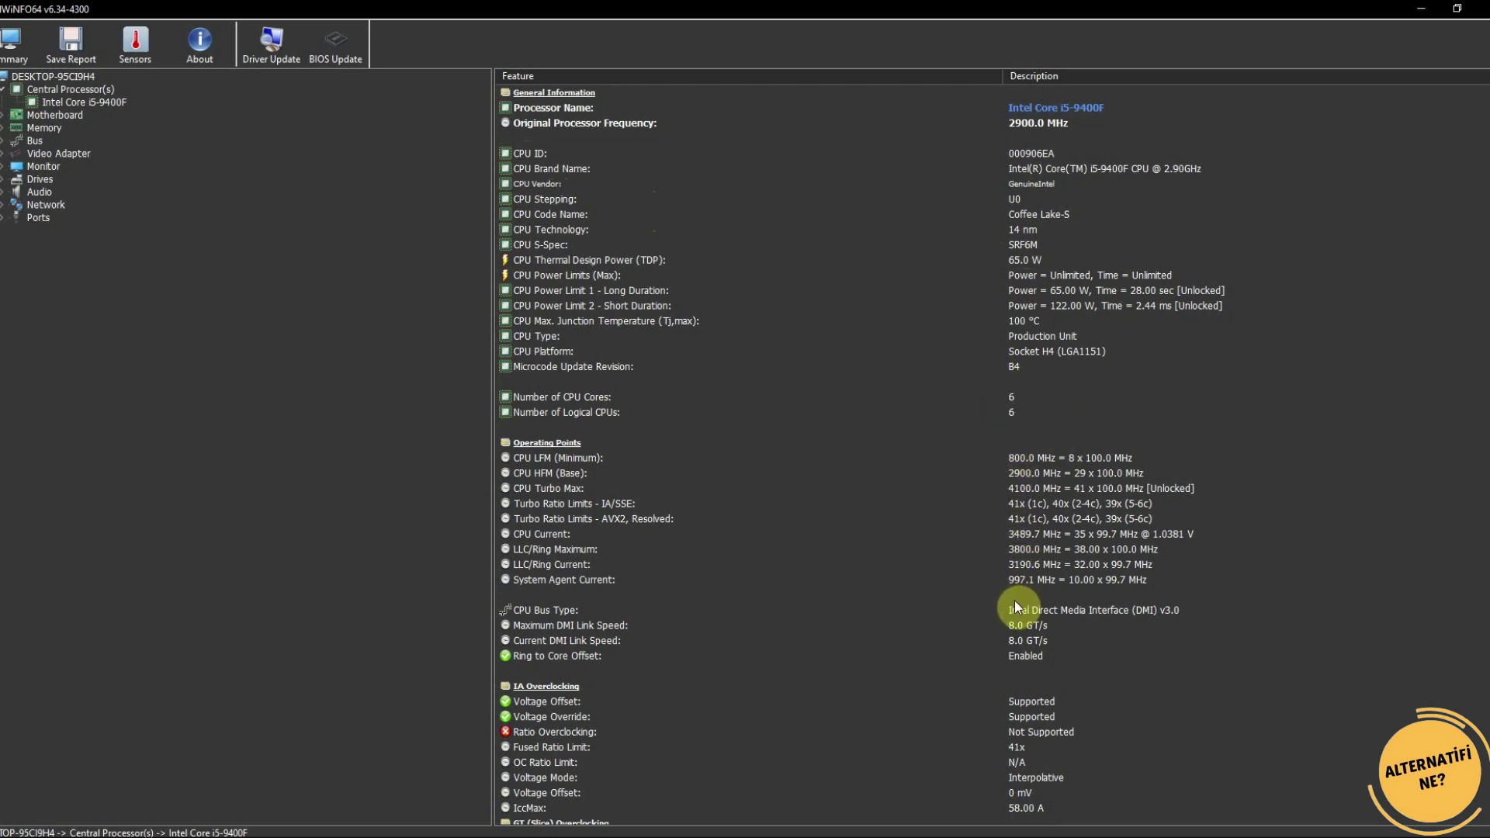
Step: Examine the processor's operating points and its overclocking sections down to the cache details
{"action": "scroll", "coordinate": [1012, 604], "scroll_direction": "down", "scroll_amount": 4}
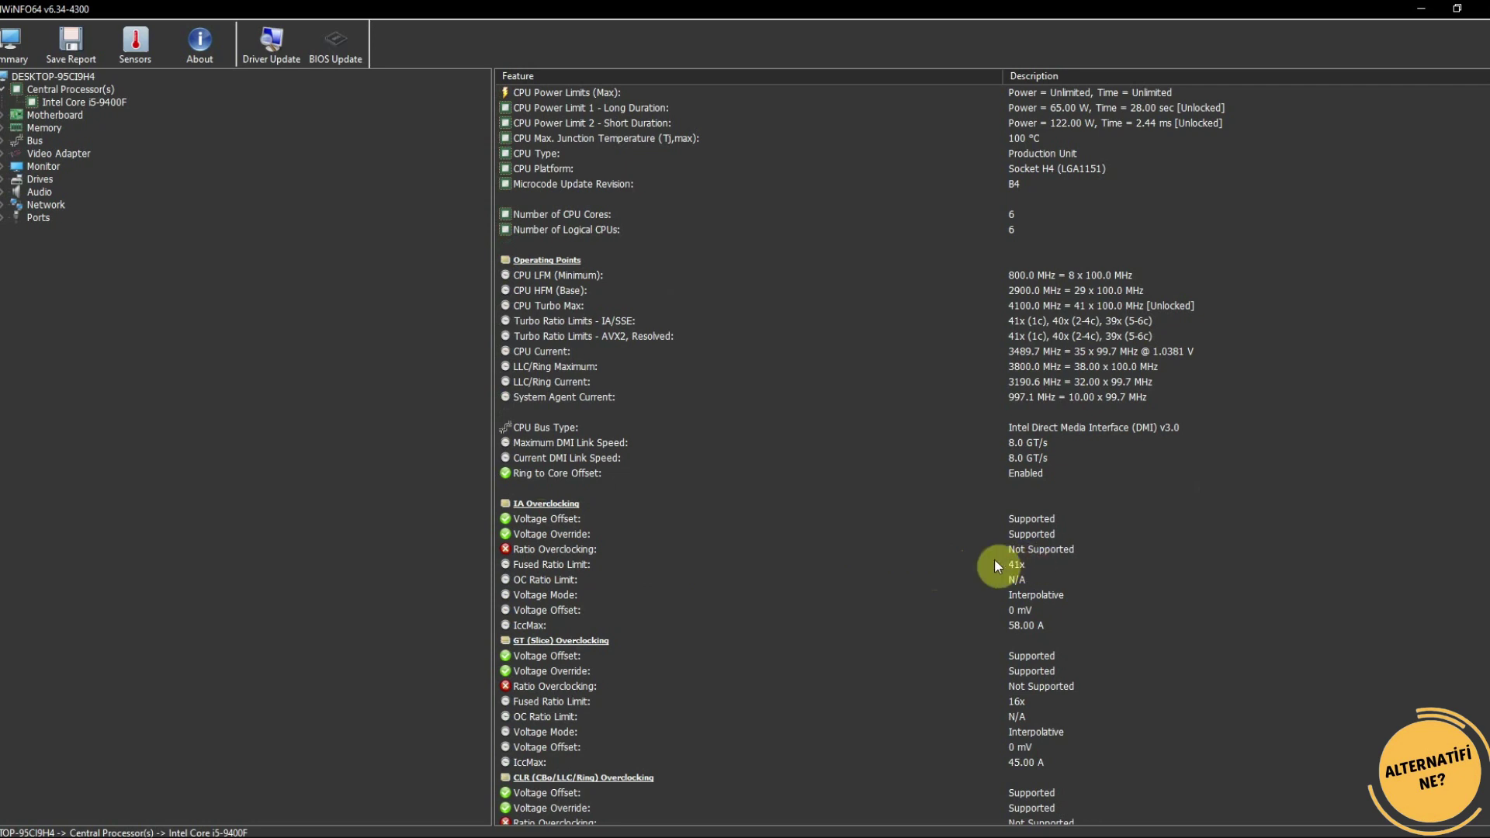
{"action": "scroll", "coordinate": [633, 601], "scroll_direction": "down", "scroll_amount": 3}
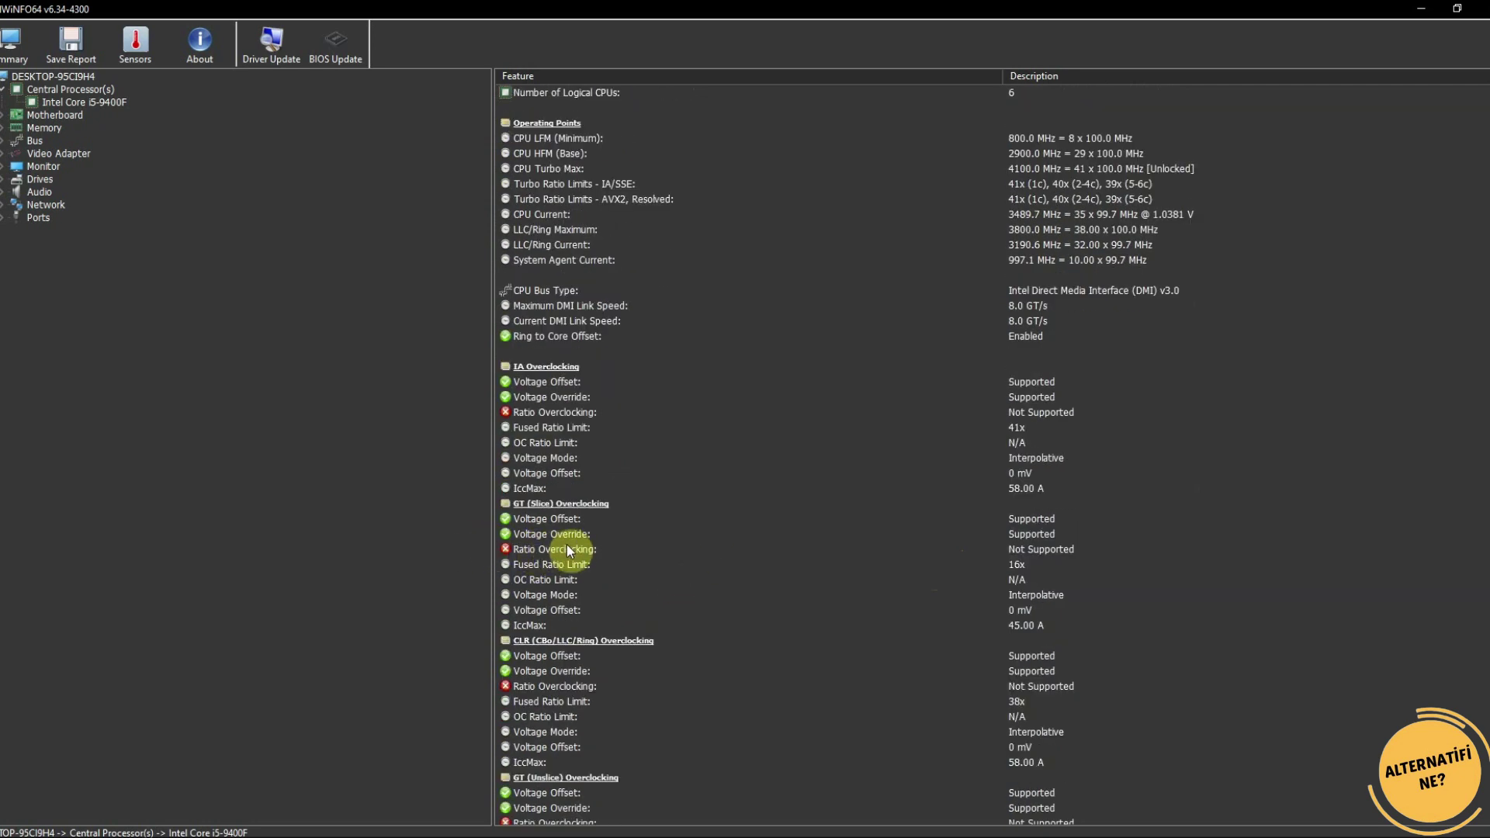
{"action": "scroll", "coordinate": [587, 652], "scroll_direction": "down", "scroll_amount": 1}
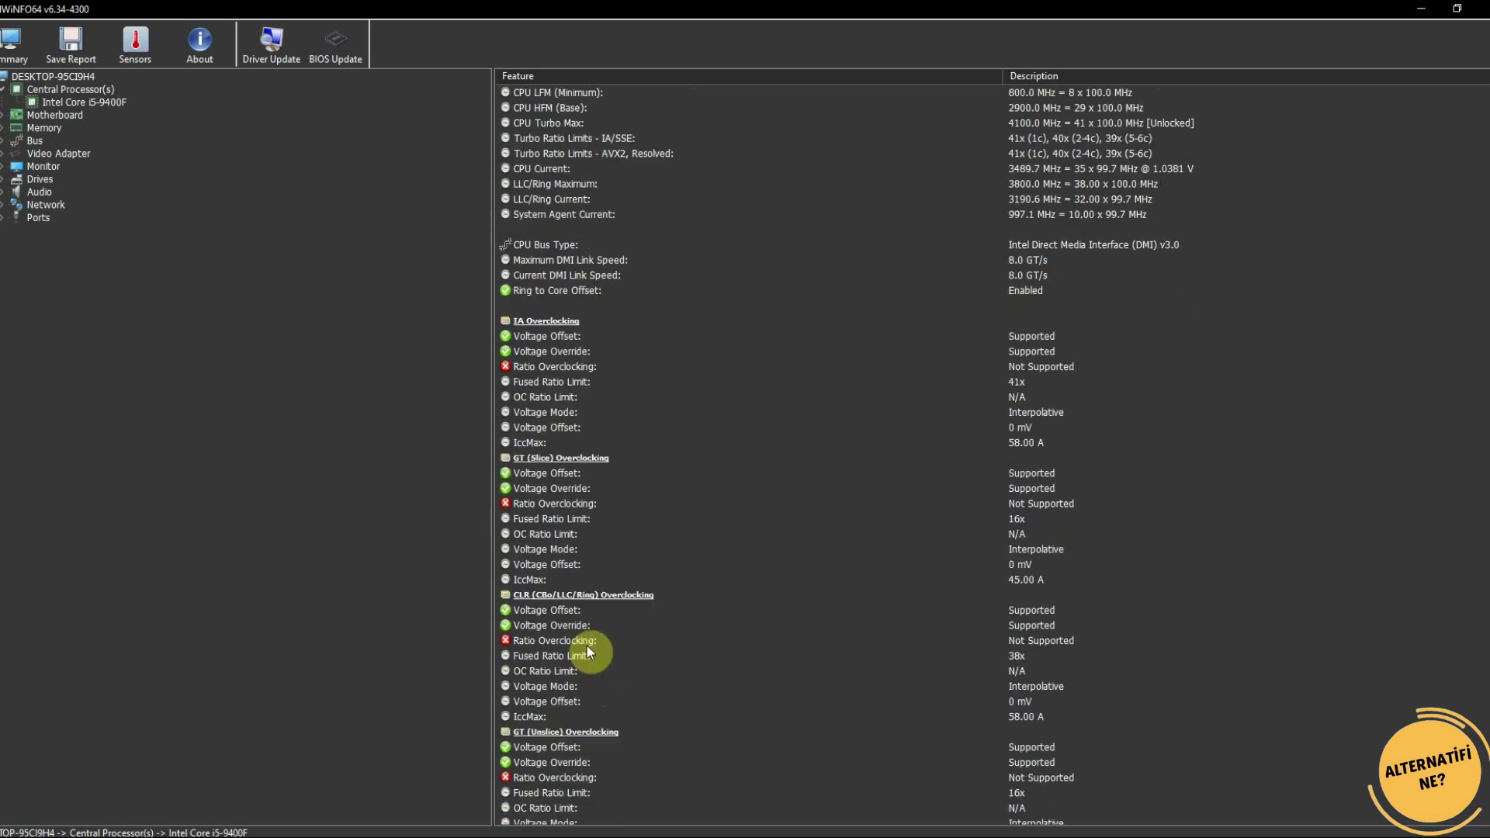
{"action": "scroll", "coordinate": [587, 650], "scroll_direction": "down", "scroll_amount": 11}
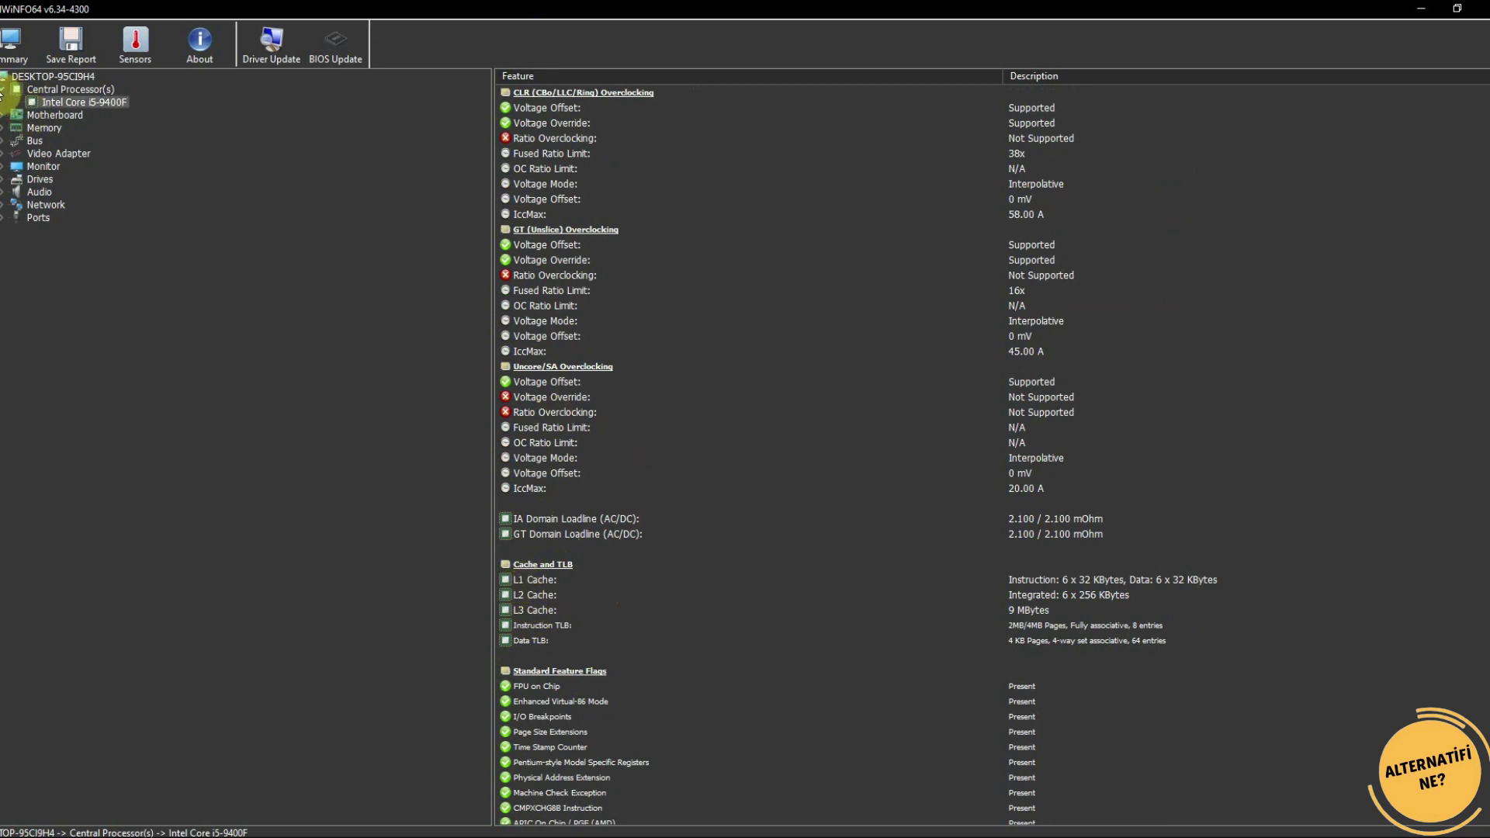
Step: Collapse the processor branch and examine the motherboard's model, chipset and BIOS details, collapsing its branch when done
{"action": "left_click", "coordinate": [4, 90]}
{"action": "left_click", "coordinate": [83, 103]}
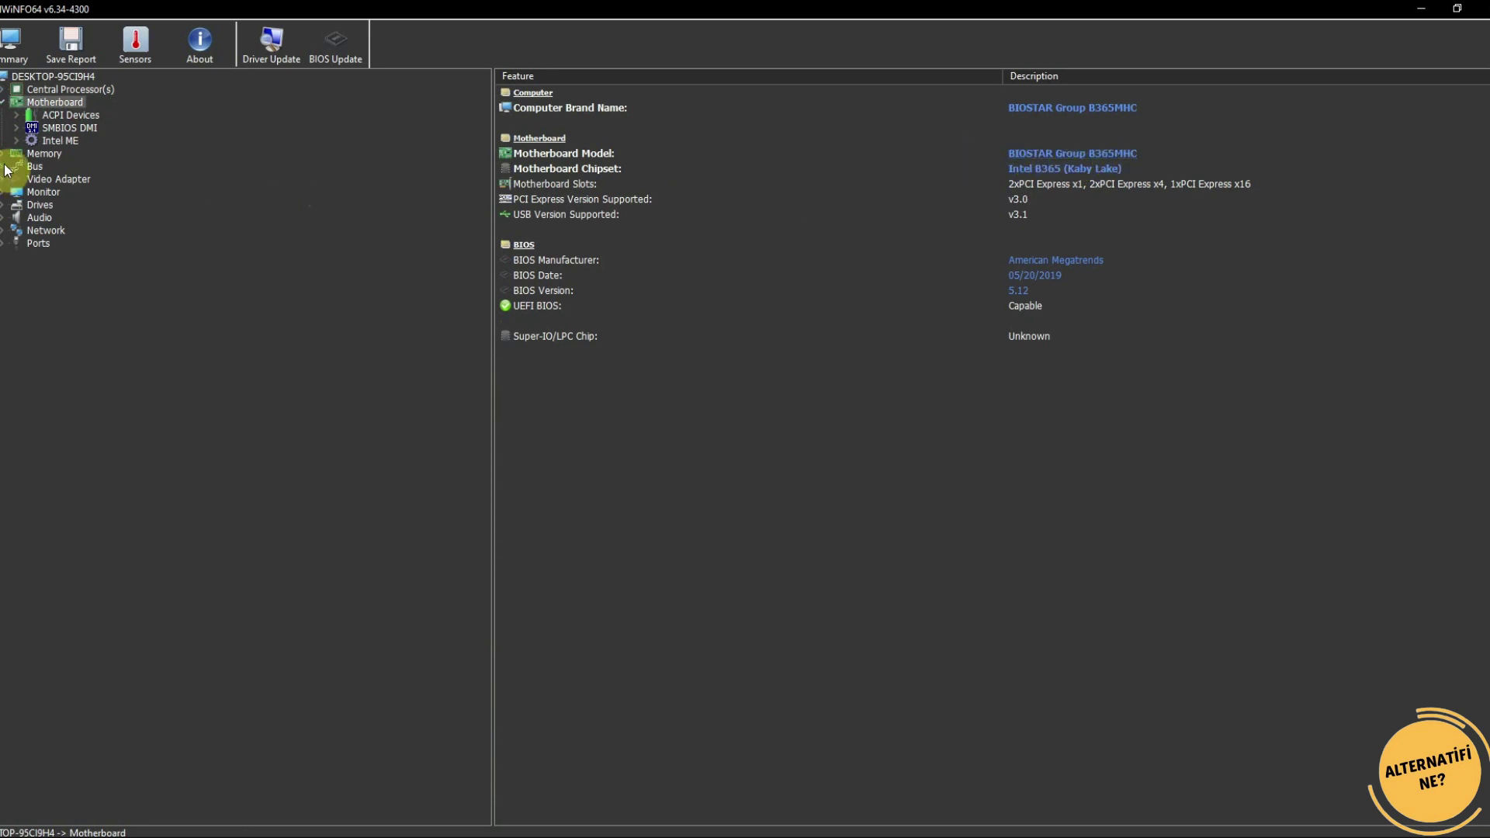
{"action": "left_click", "coordinate": [3, 102]}
Step: Expand the Memory branch and examine its total size and current performance settings, collapsing it when done
{"action": "left_click", "coordinate": [3, 115]}
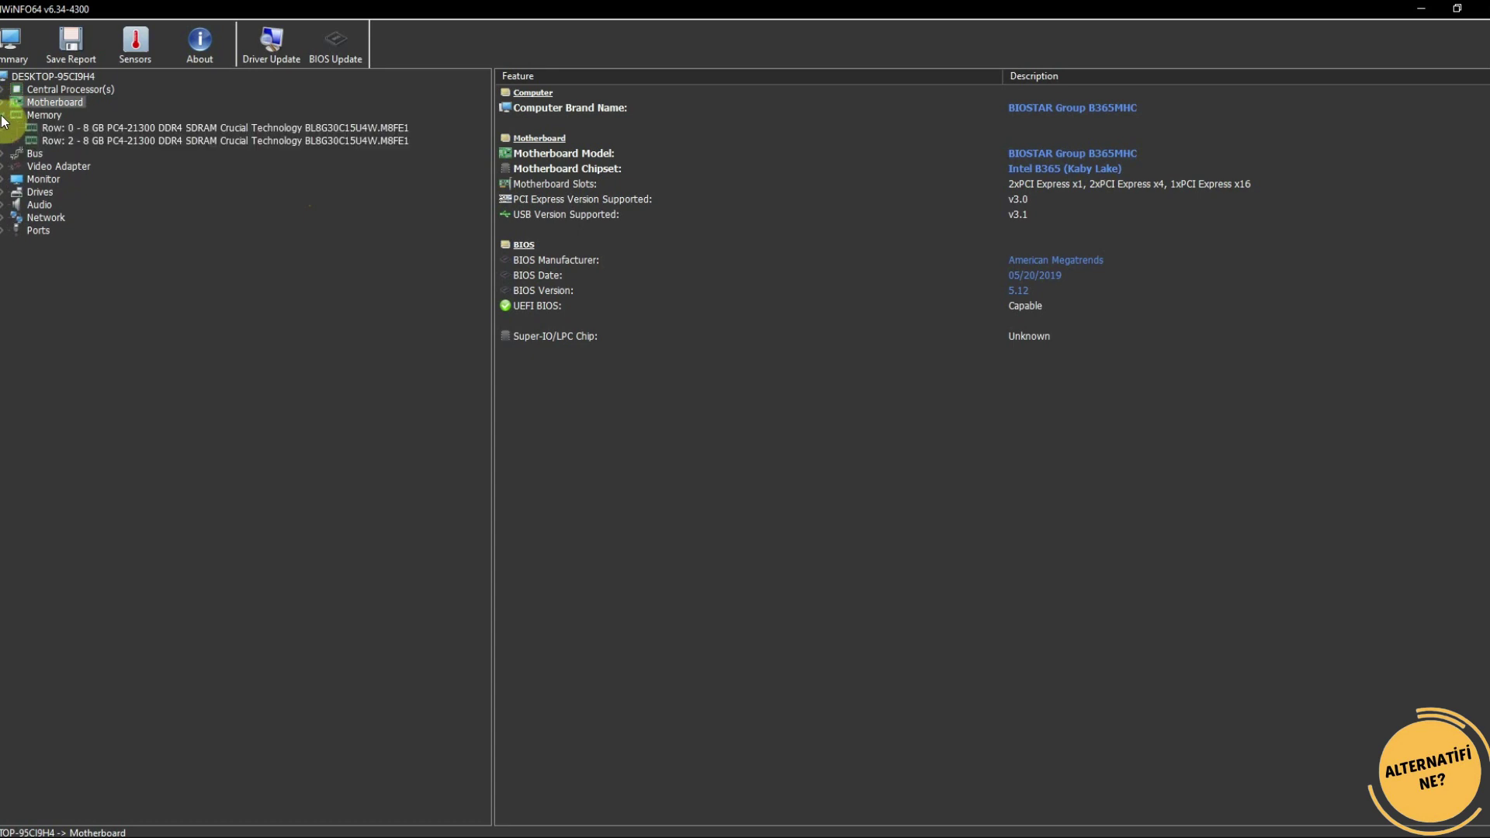
{"action": "left_click", "coordinate": [47, 115]}
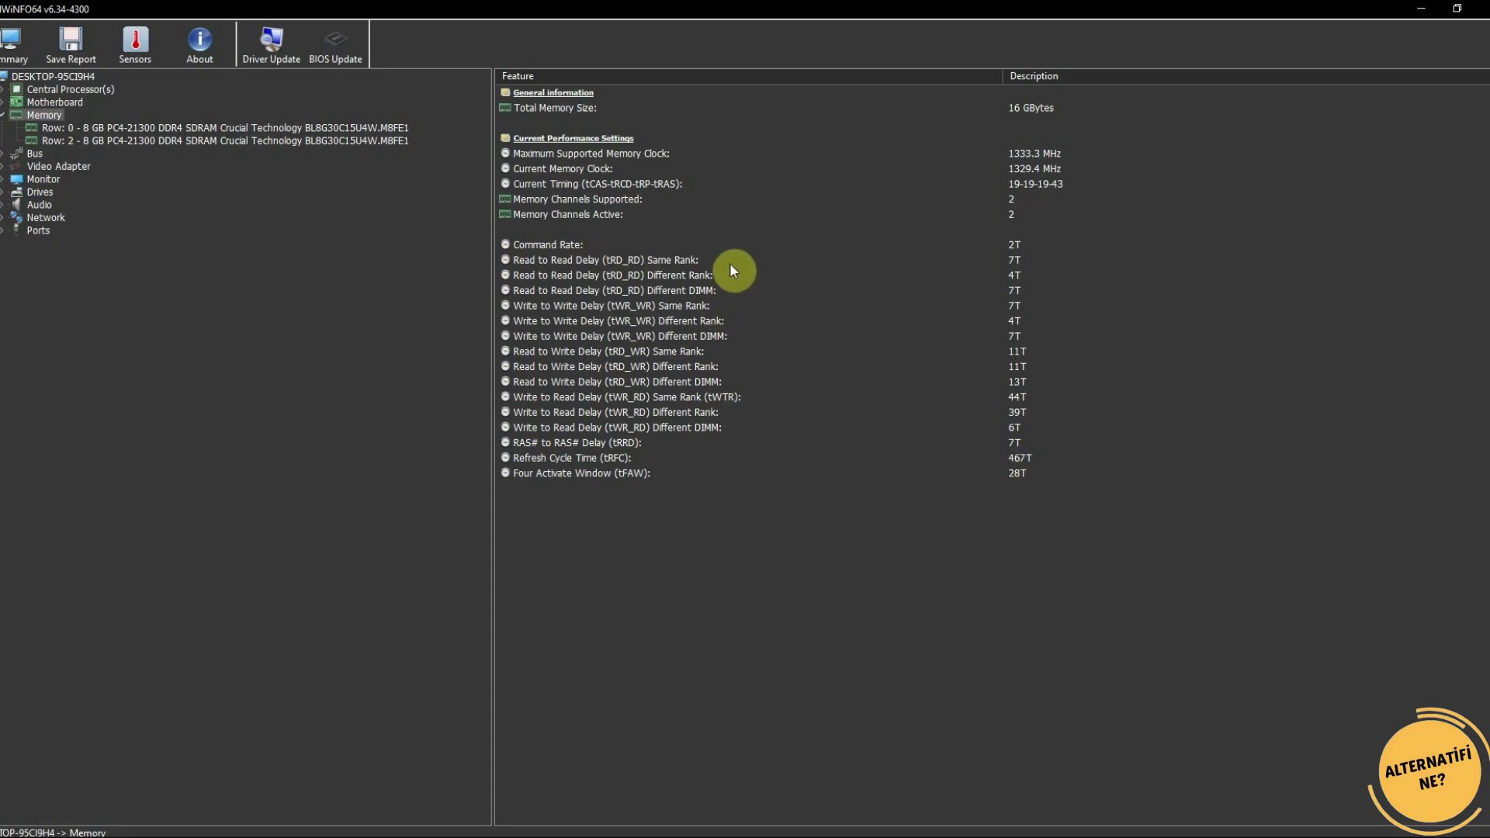
{"action": "left_click", "coordinate": [3, 115]}
Step: Look through the Bus branch and its PCI Bus #0 entry, collapsing the branch when done
{"action": "left_click", "coordinate": [2, 128]}
{"action": "left_click", "coordinate": [37, 128]}
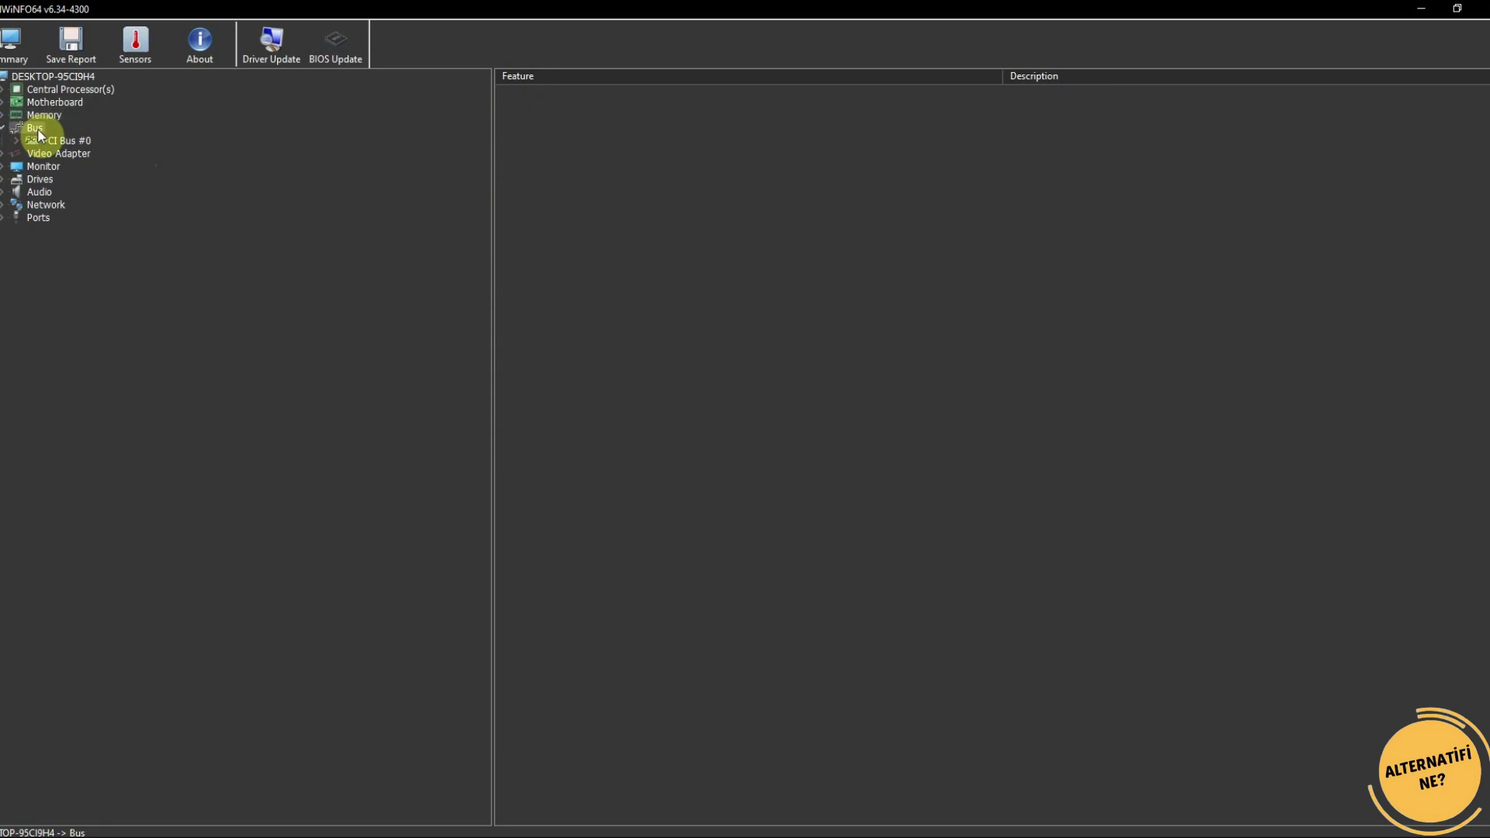
{"action": "left_click", "coordinate": [40, 142]}
{"action": "left_click", "coordinate": [35, 128]}
{"action": "left_click", "coordinate": [2, 129]}
Step: Examine the graphics card's chipset codename, hardware ID and SLI status under Video Adapter, collapsing the branch when done
{"action": "left_click", "coordinate": [3, 141]}
{"action": "left_click", "coordinate": [101, 153]}
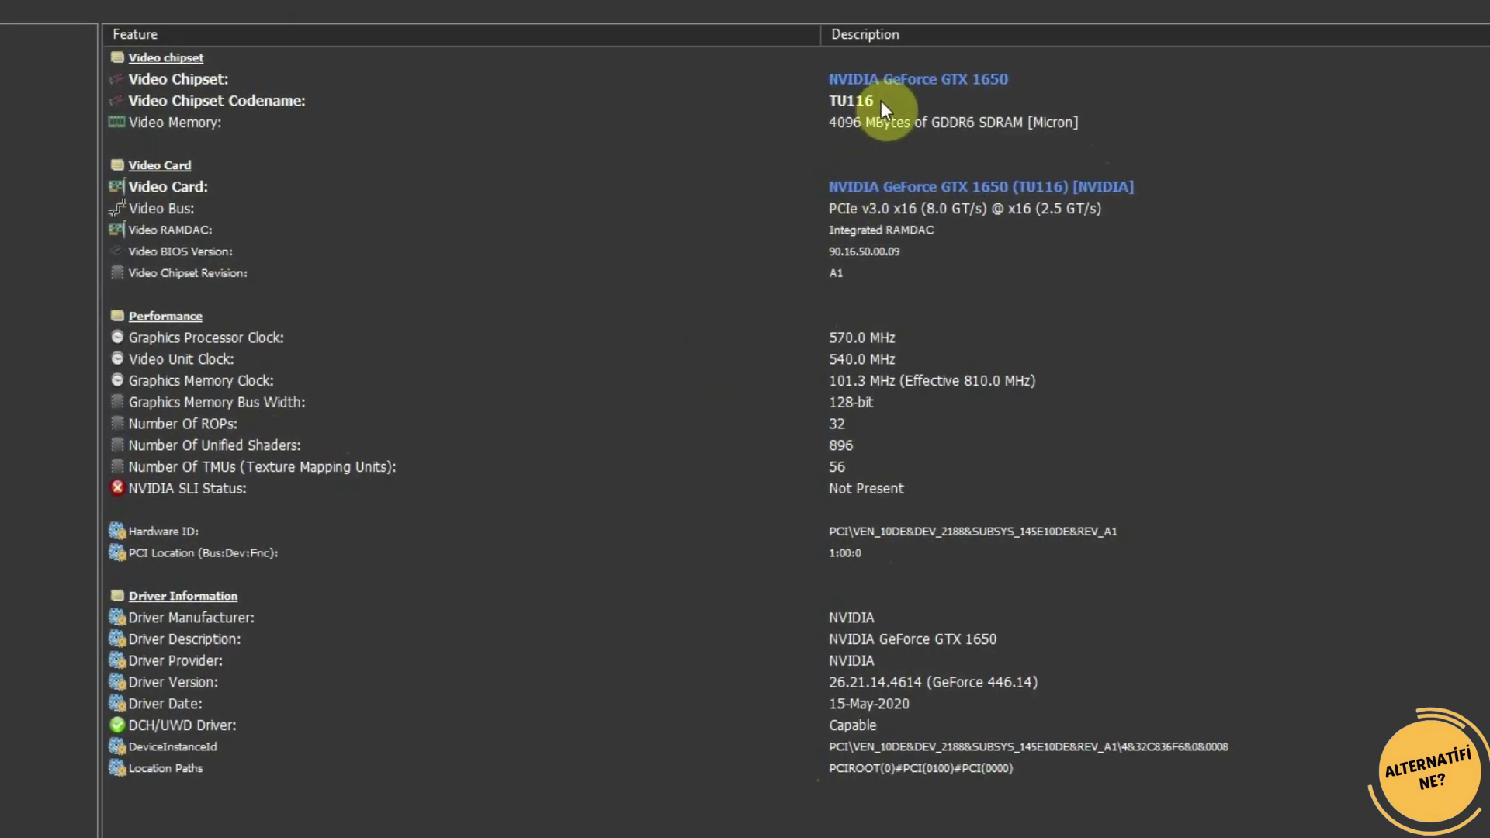
{"action": "left_click", "coordinate": [881, 101]}
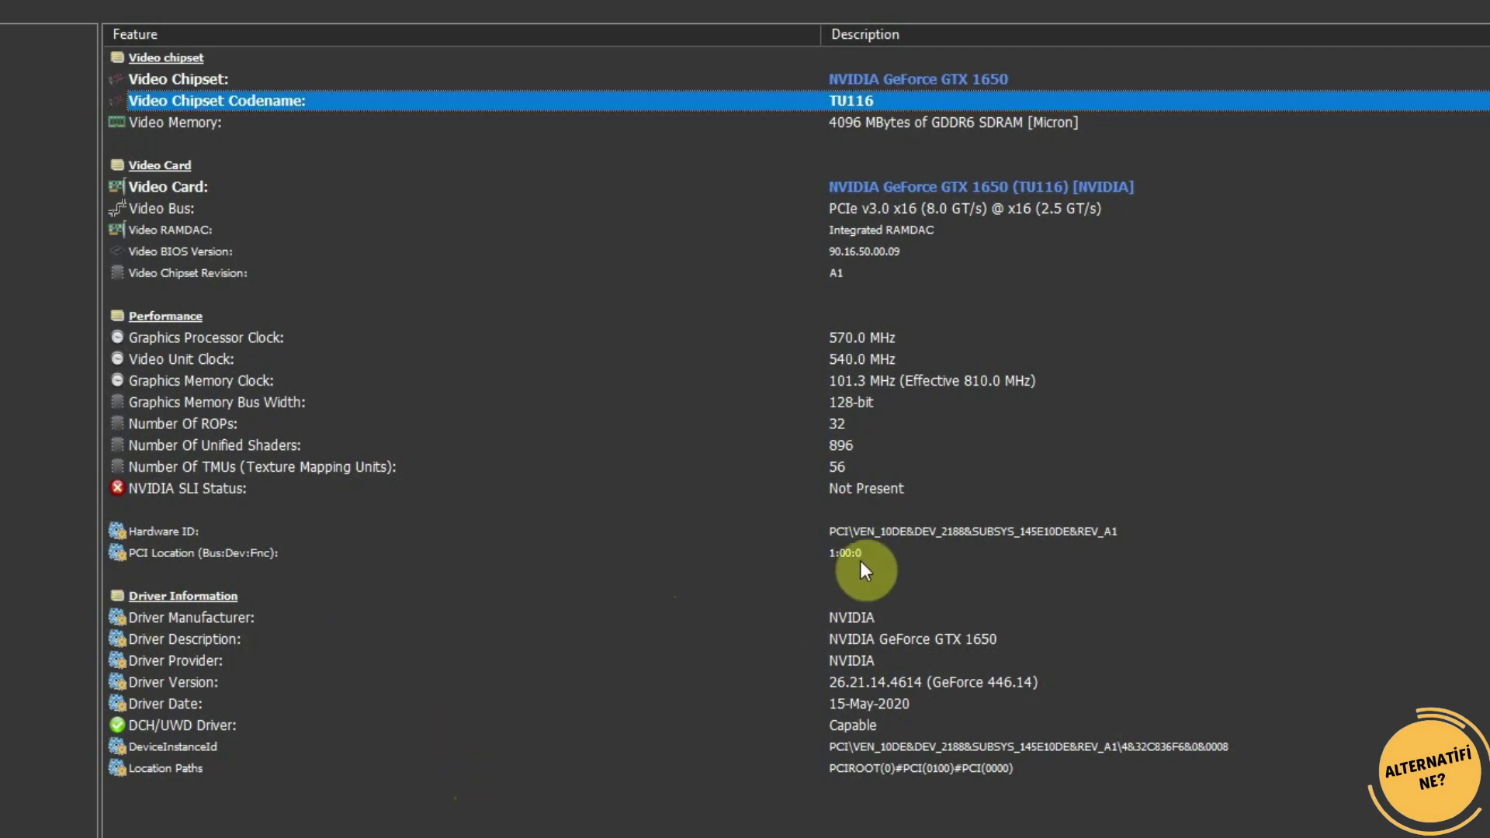
{"action": "left_click", "coordinate": [838, 530]}
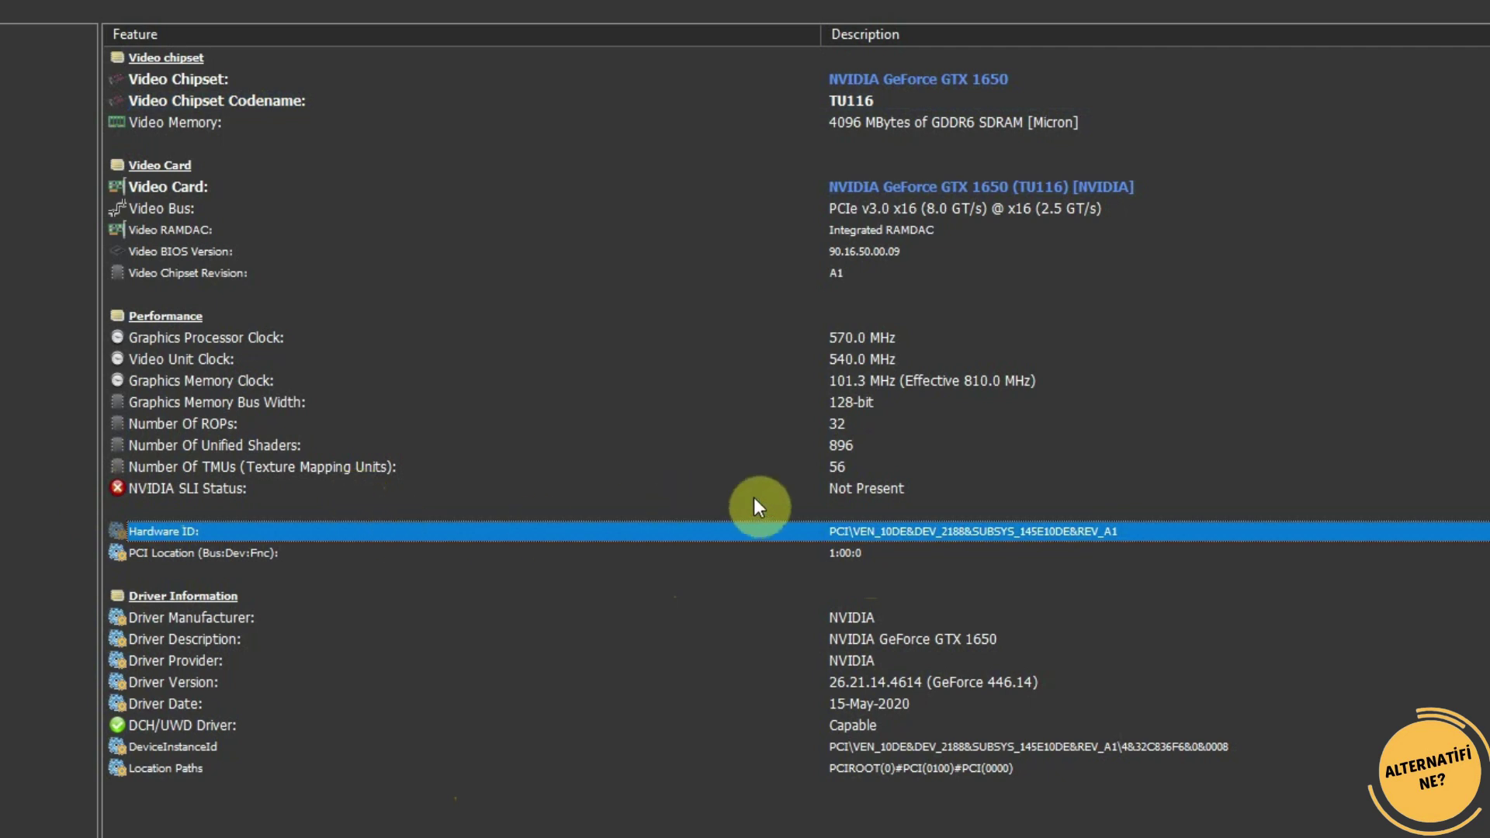
{"action": "left_click", "coordinate": [819, 488]}
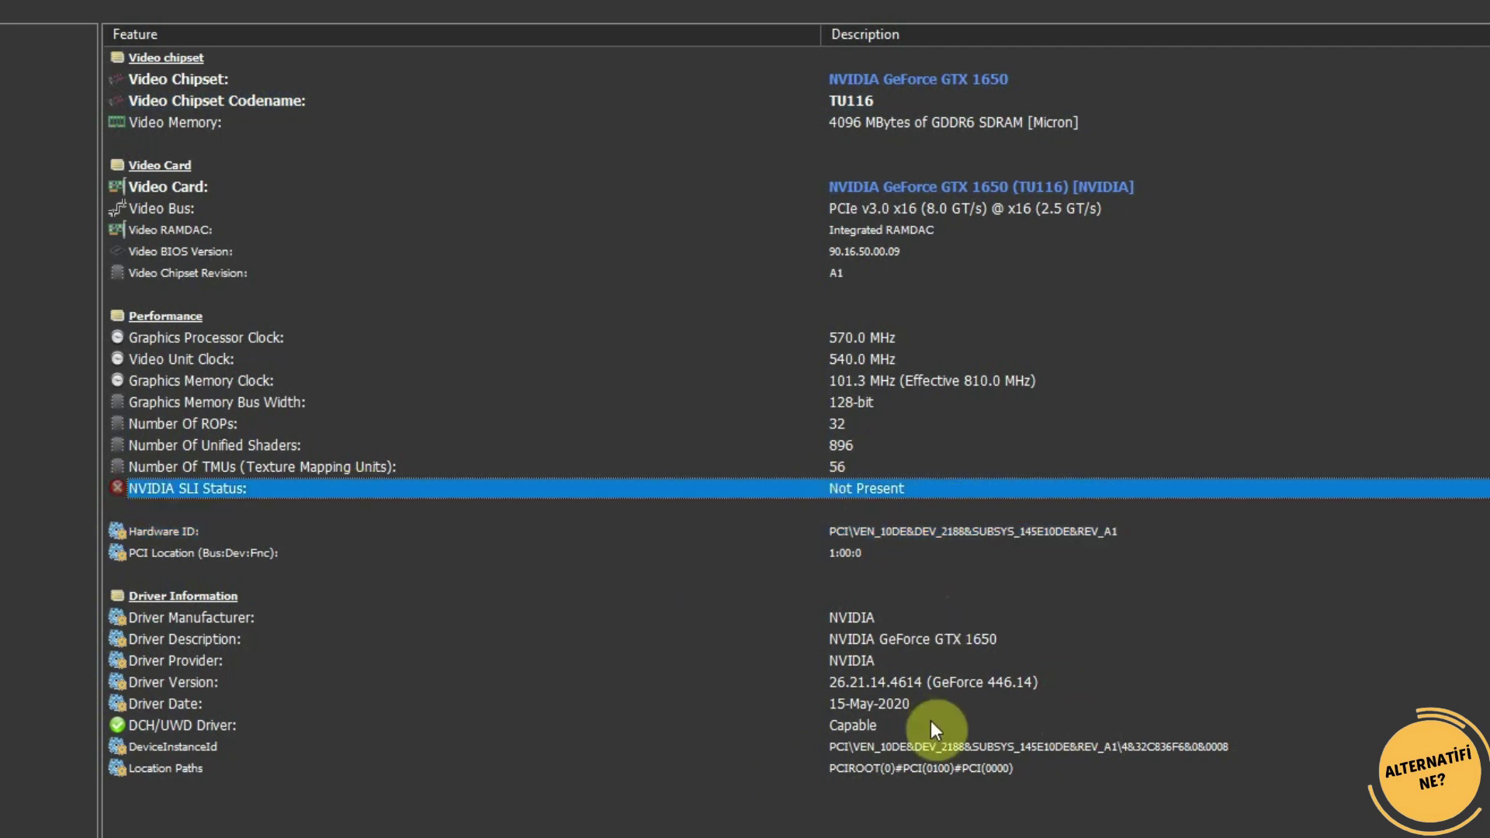
{"action": "left_click", "coordinate": [5, 143]}
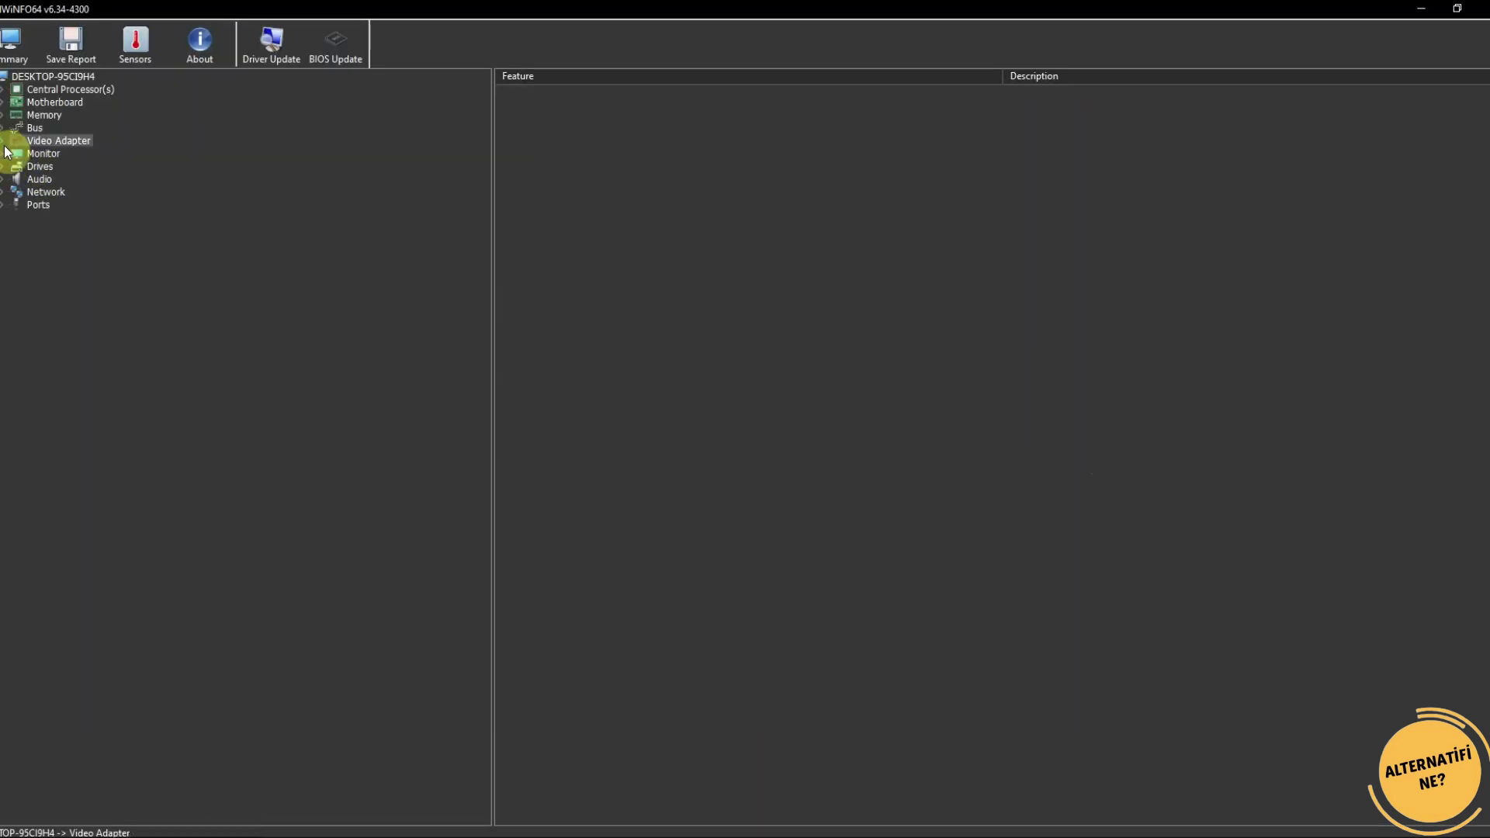
Step: Display the PHILIPS monitor's details and examine its manufacture date, maximum dimensions and maximum pixel clock
{"action": "left_click", "coordinate": [4, 154]}
{"action": "left_click", "coordinate": [47, 166]}
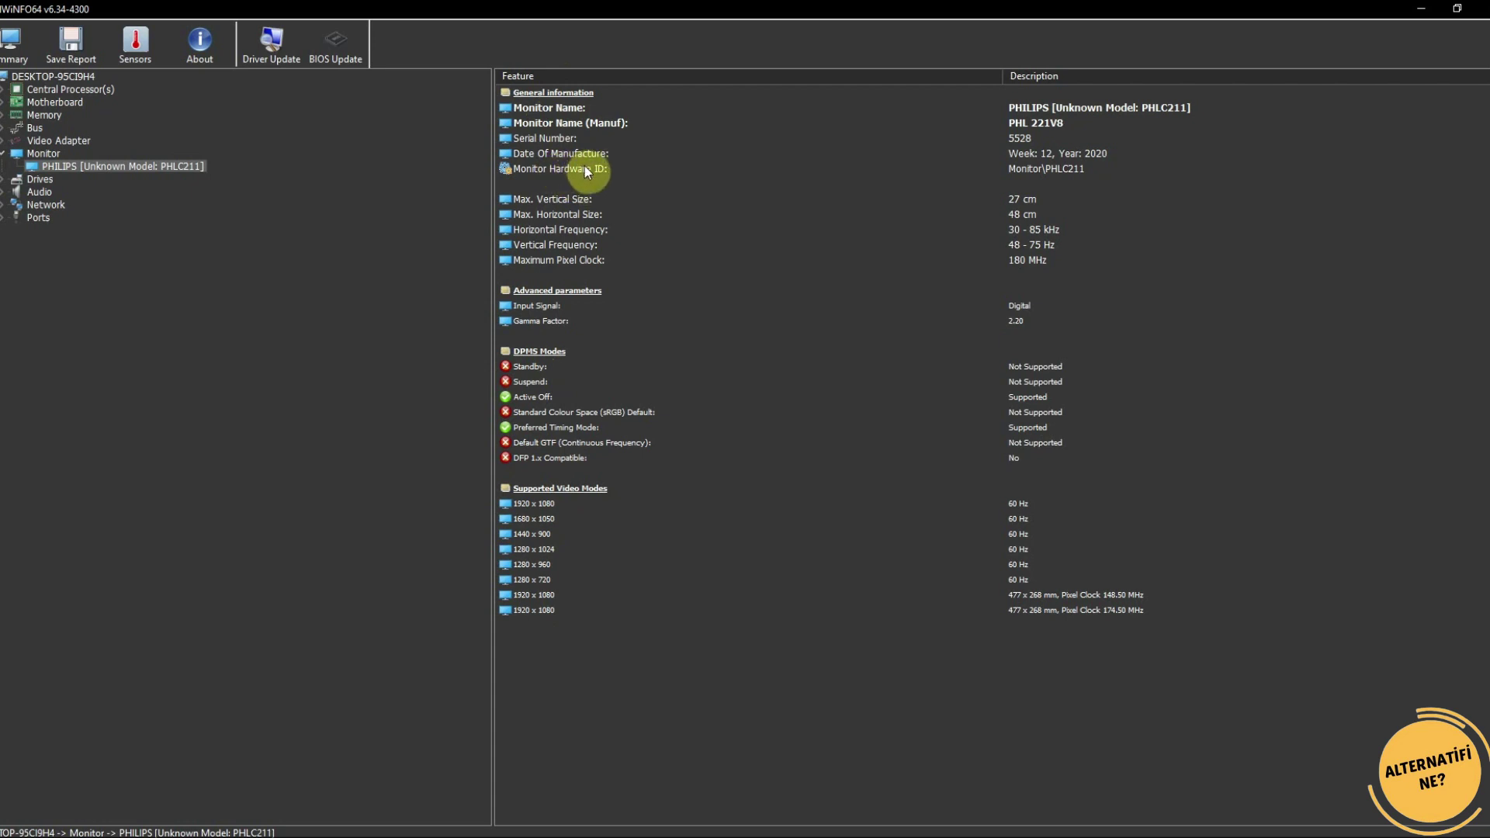
{"action": "left_click", "coordinate": [989, 156]}
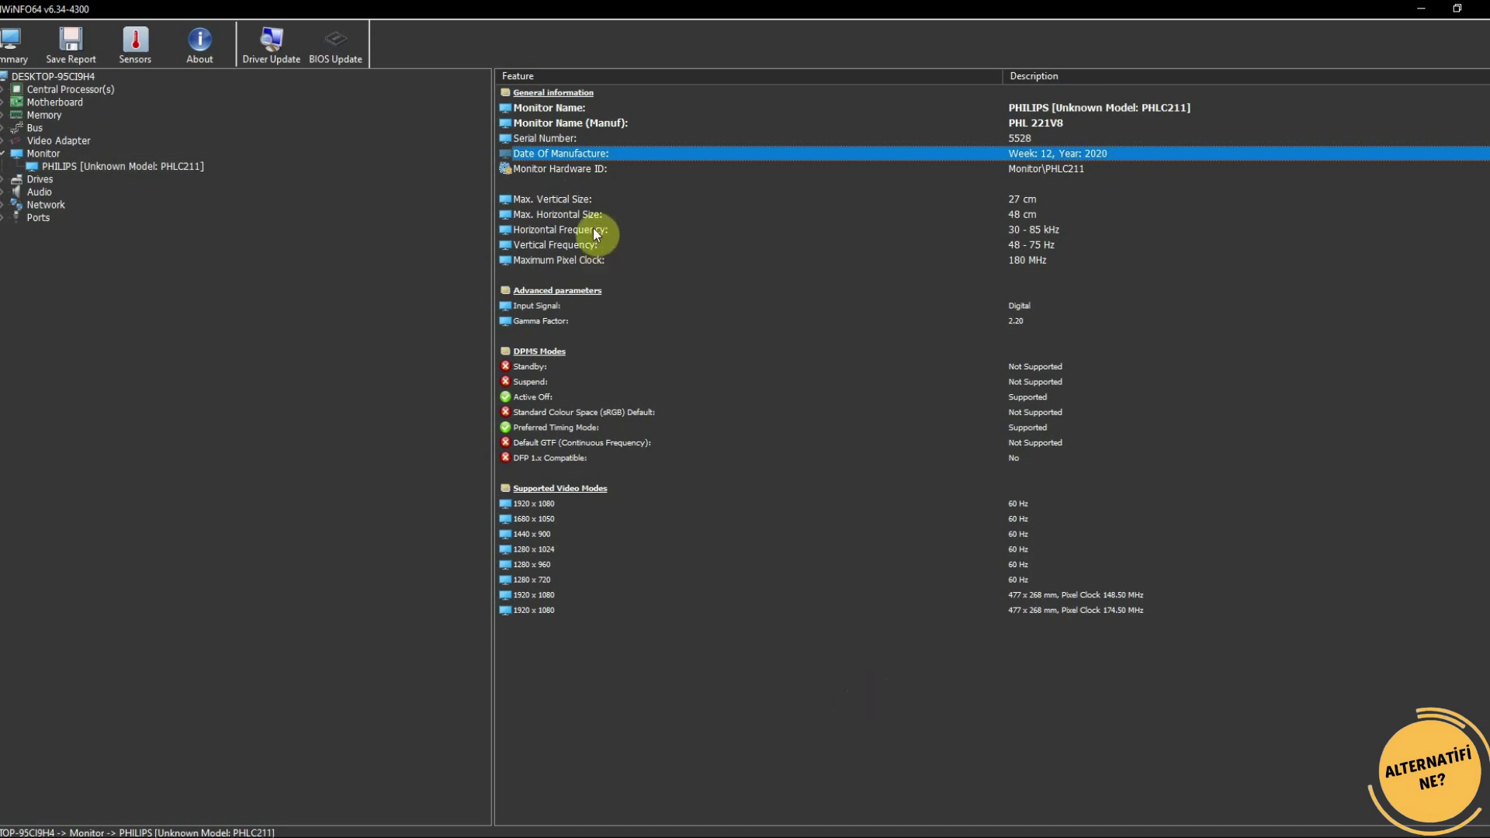
{"action": "left_click", "coordinate": [574, 200]}
{"action": "left_click", "coordinate": [584, 217]}
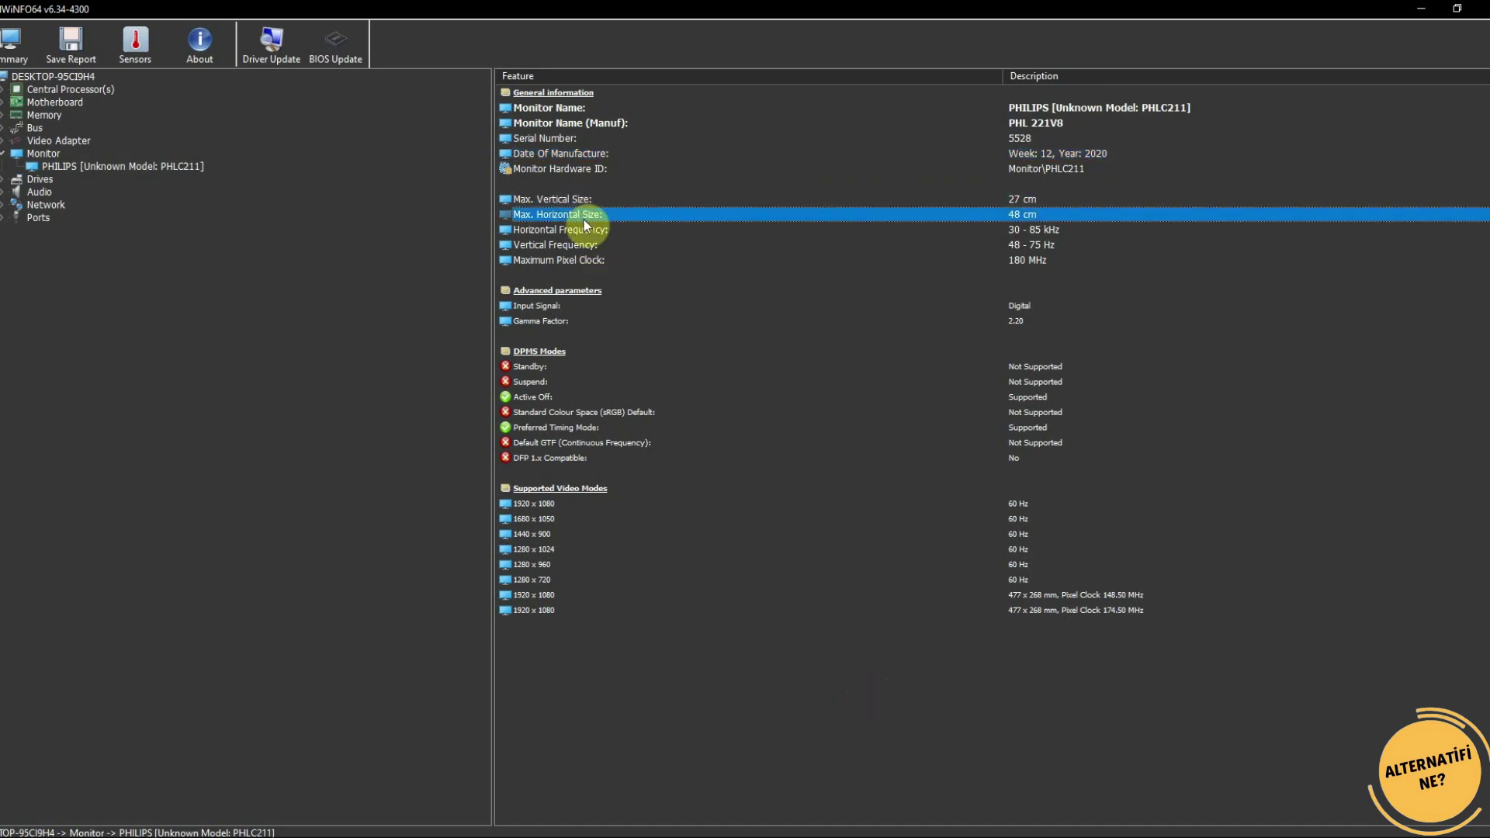
{"action": "left_click", "coordinate": [588, 263]}
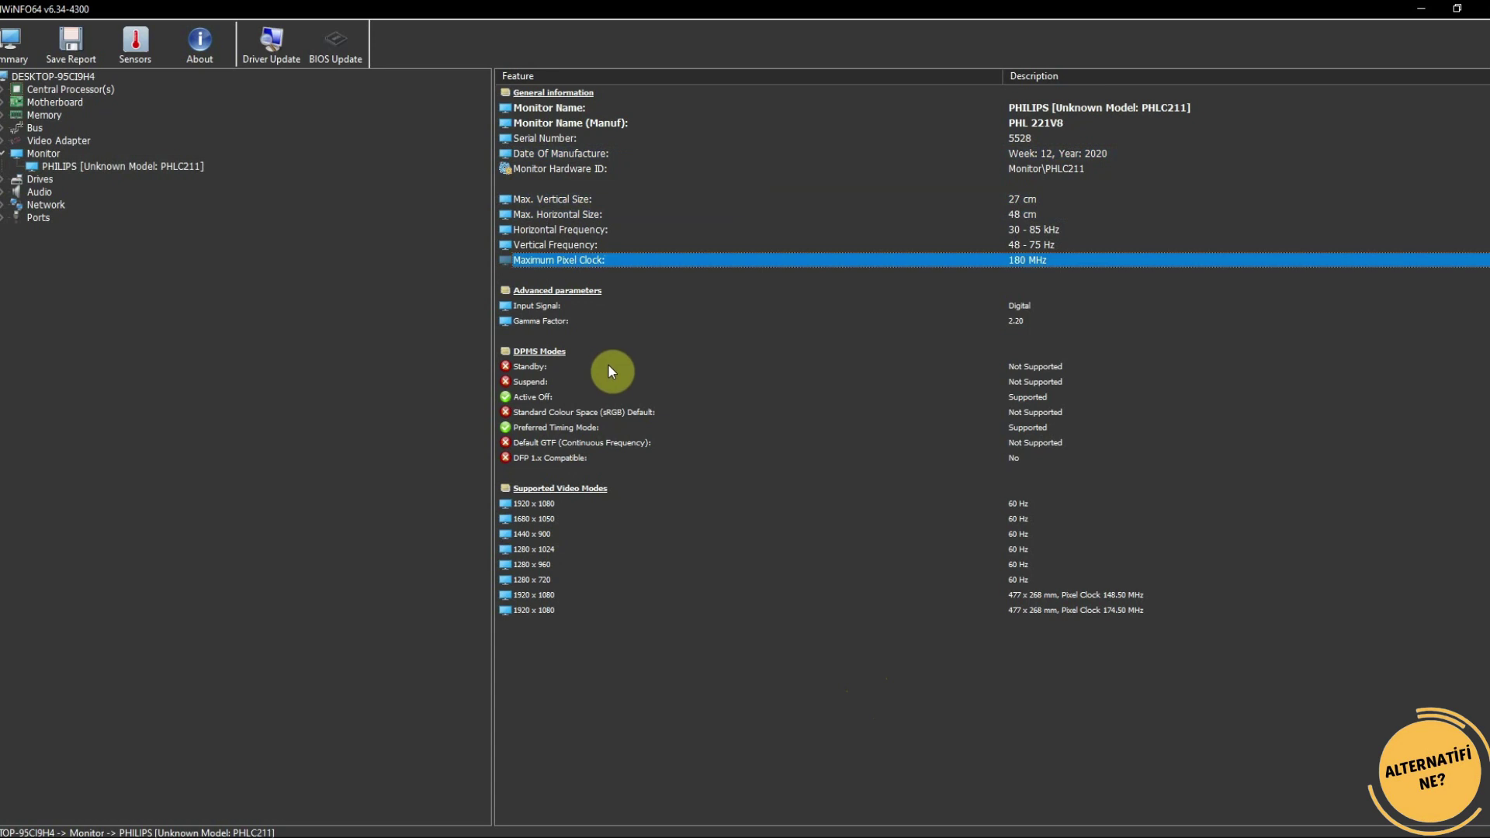
Step: Examine the monitor's vertical and horizontal frequencies and recheck its maximum size, collapsing the Monitor branch when done
{"action": "left_click", "coordinate": [572, 245]}
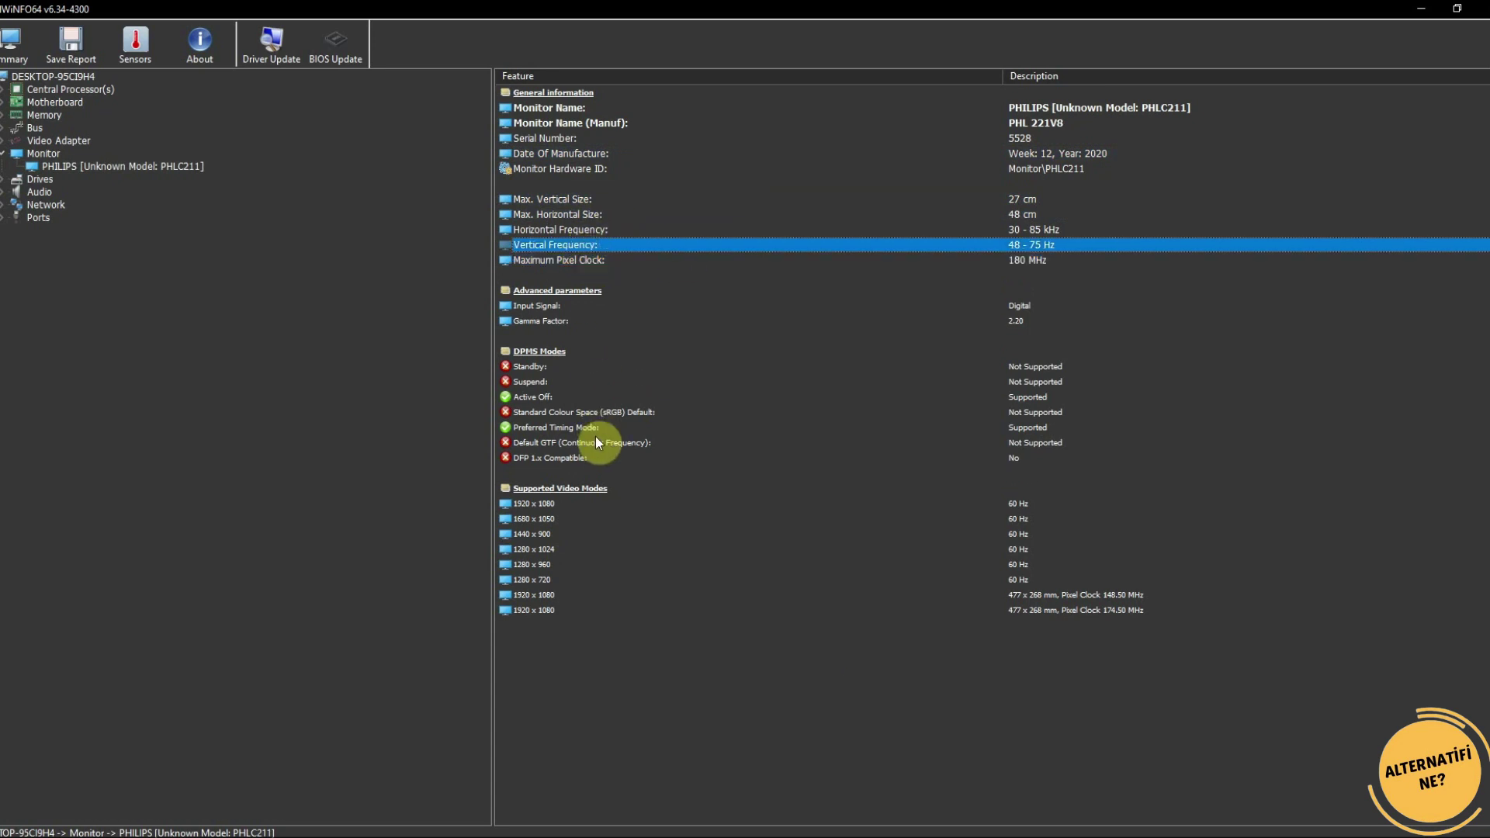
{"action": "left_click", "coordinate": [596, 229]}
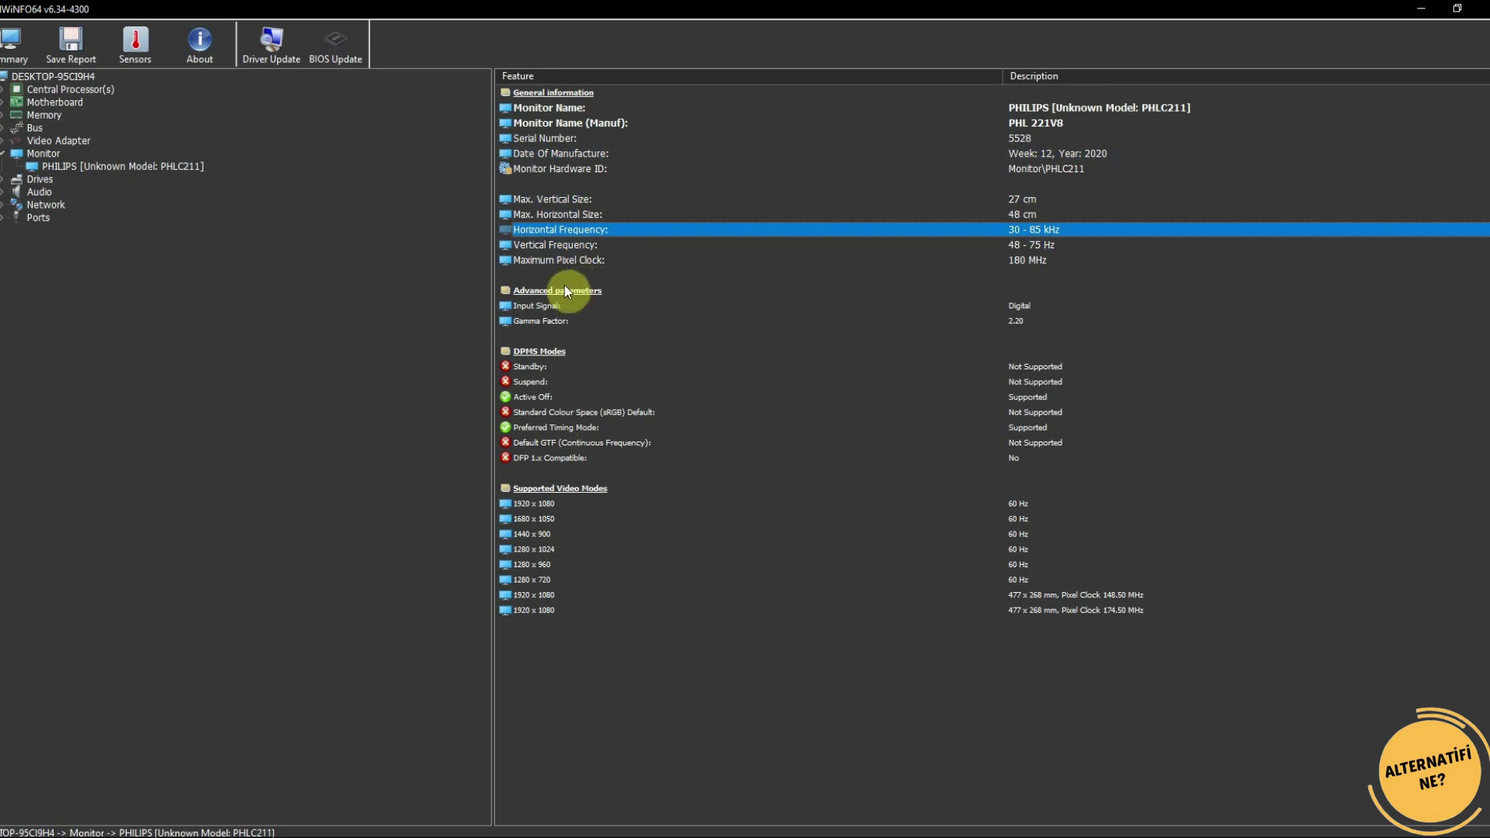
{"action": "left_click", "coordinate": [578, 201]}
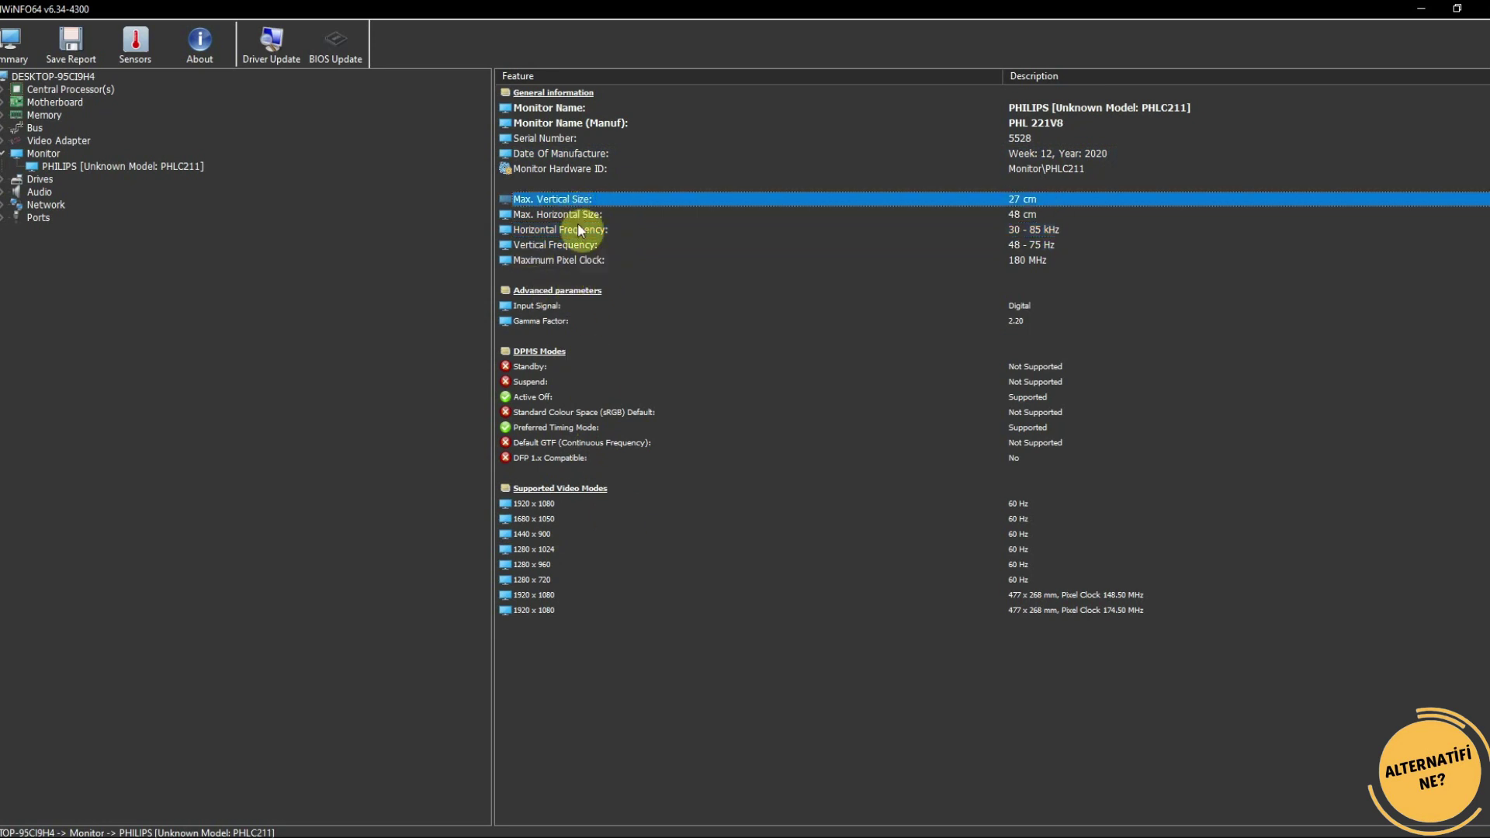
{"action": "left_click", "coordinate": [587, 216]}
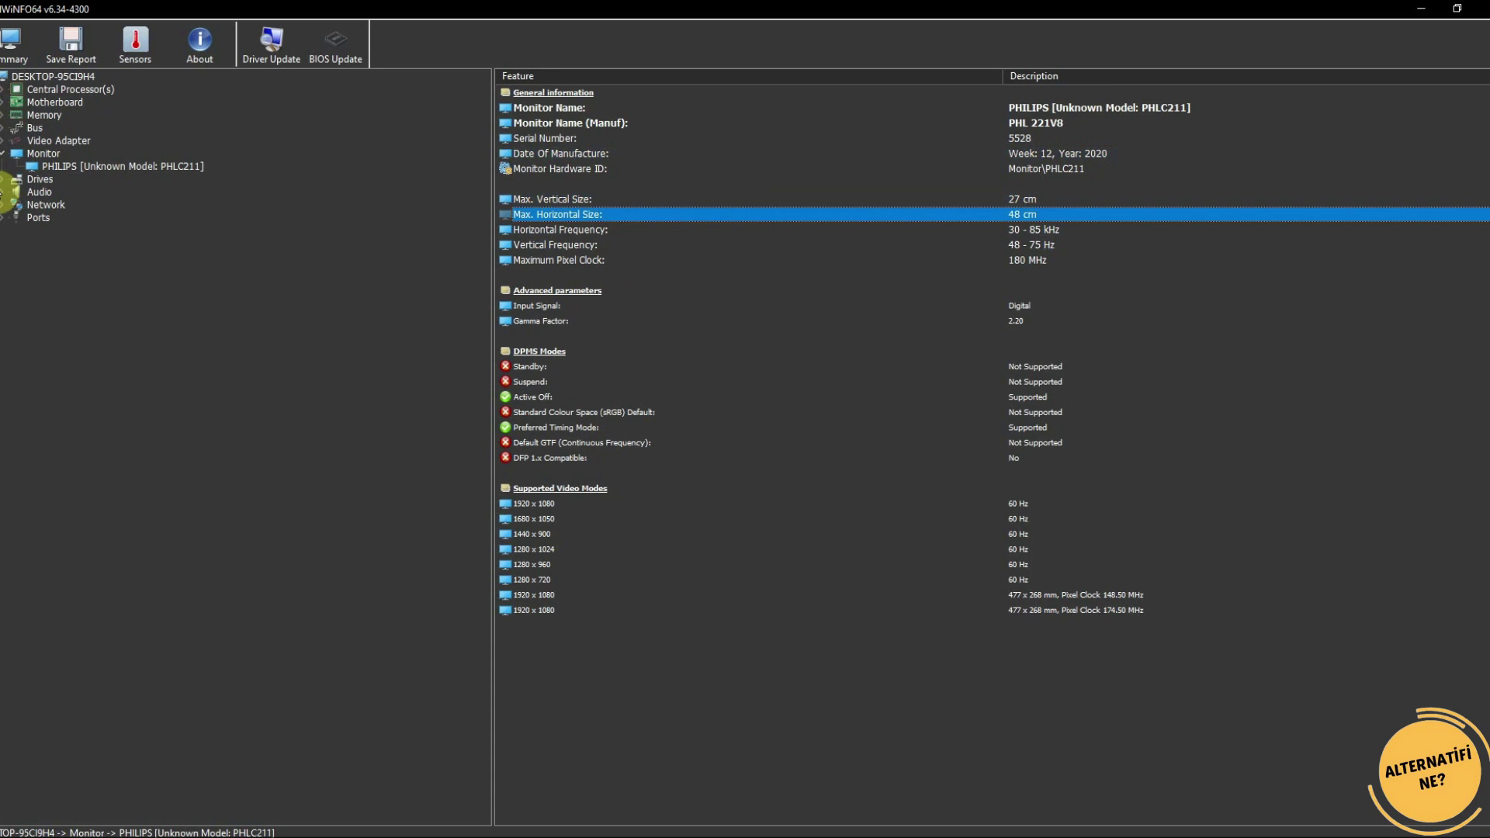
{"action": "left_click", "coordinate": [8, 158]}
Step: Expand the Drives branch and view its (S)ATA/ATAPI Drives entry, collapsing the branch when done
{"action": "left_click", "coordinate": [4, 166]}
{"action": "left_click", "coordinate": [93, 180]}
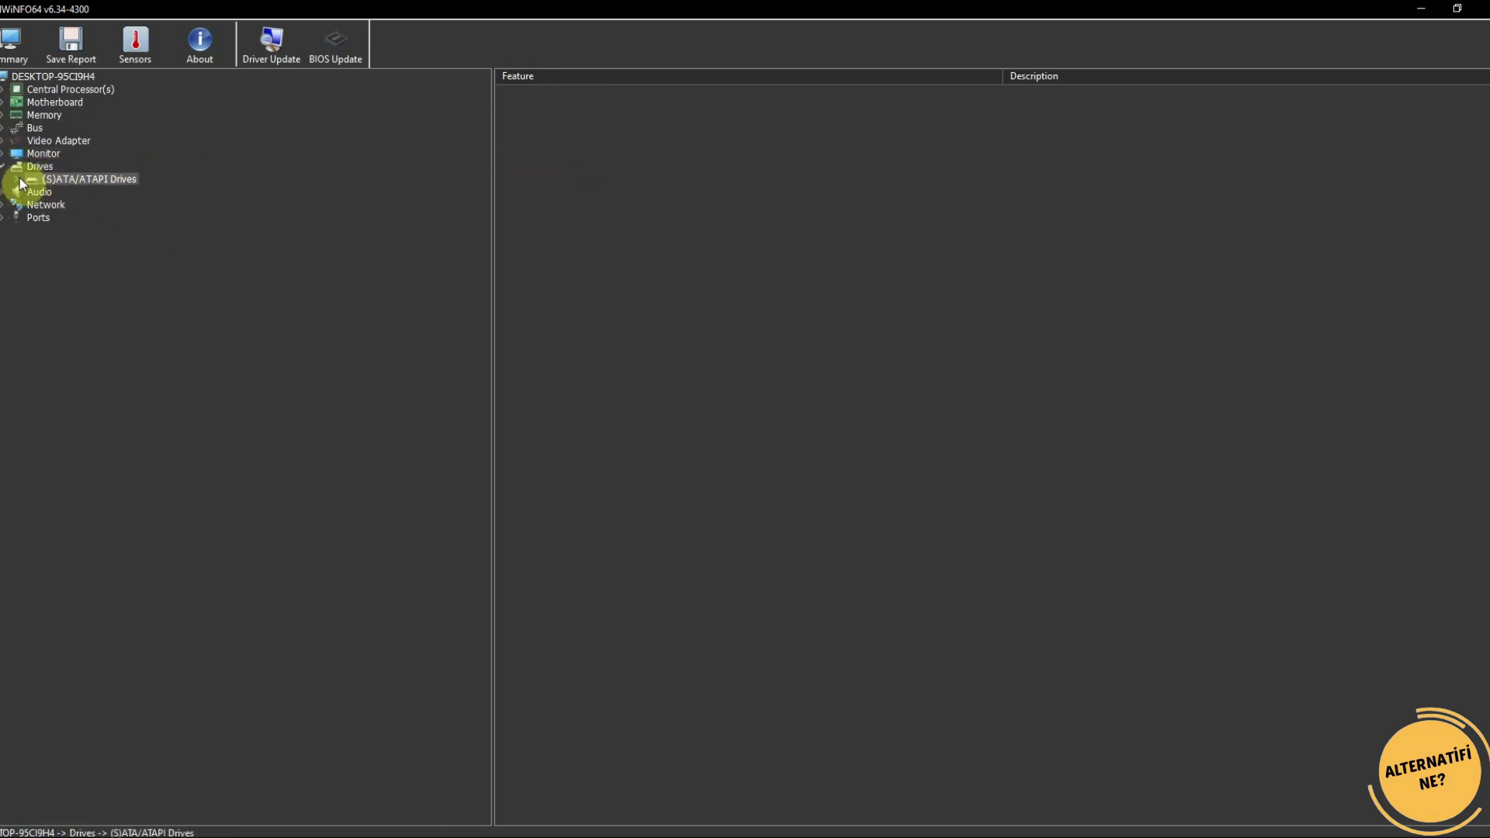
{"action": "left_click", "coordinate": [3, 166]}
Step: Expand the Audio branch and display the details of the Intel Kaby Lake High Definition Audio adapter
{"action": "left_click", "coordinate": [3, 180]}
{"action": "left_click", "coordinate": [48, 181]}
{"action": "left_click", "coordinate": [64, 194]}
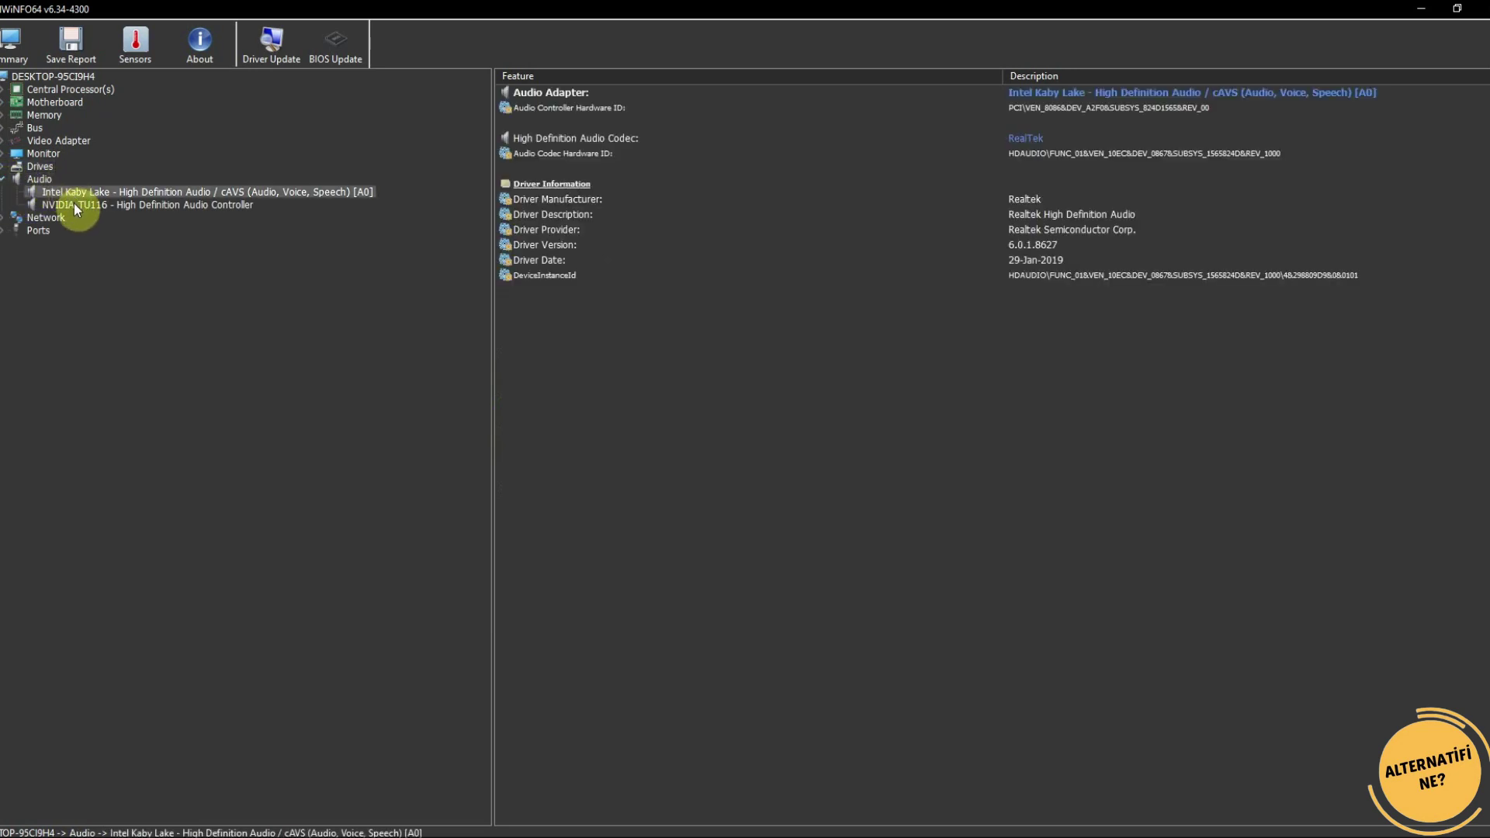
Step: Display the NVIDIA TU116 audio controller's details and view the Network branch's adapters, collapsing both the Audio and Network branches
{"action": "left_click", "coordinate": [73, 203]}
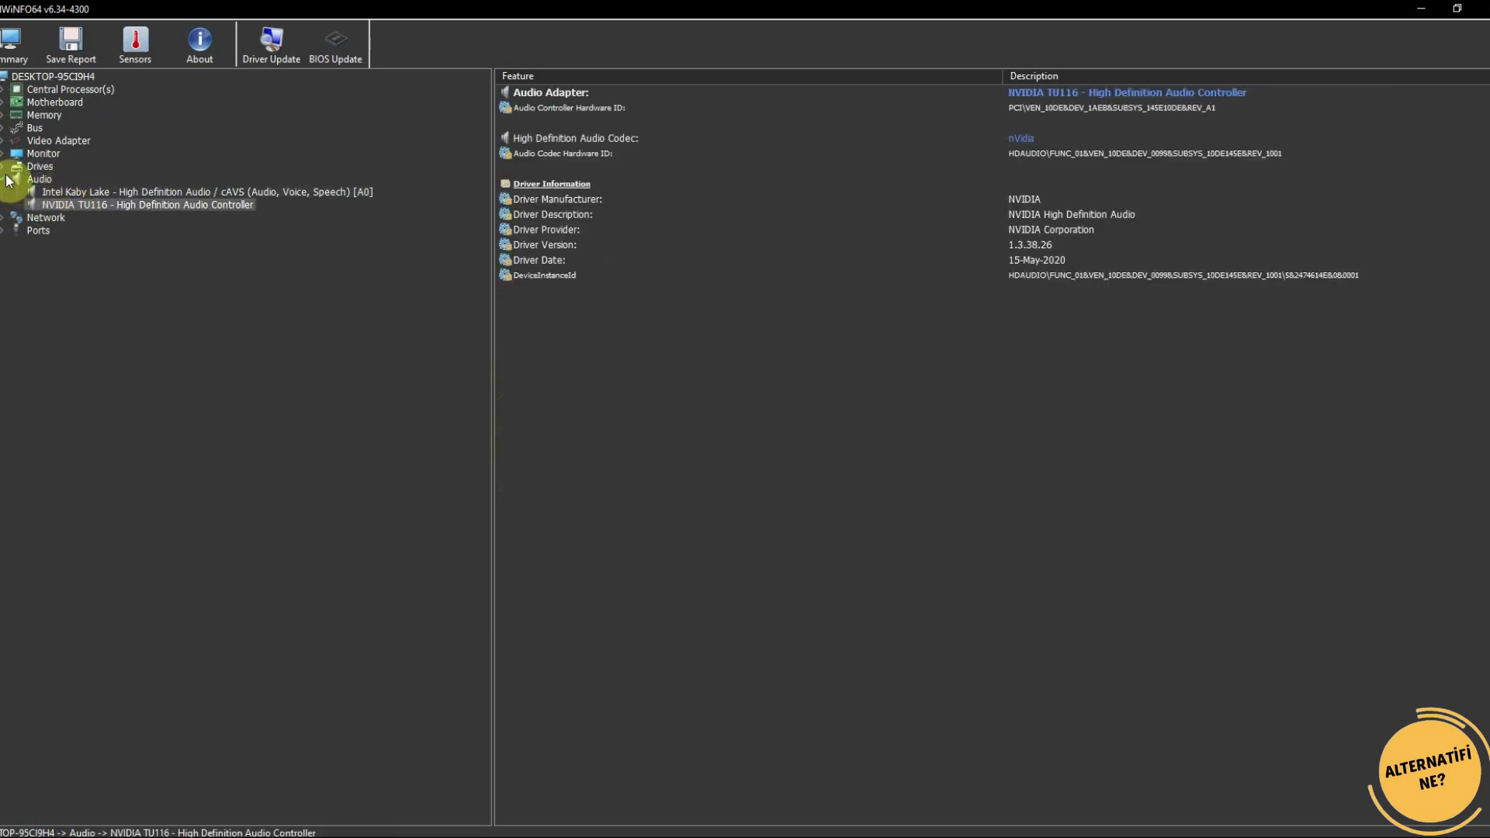
{"action": "left_click", "coordinate": [4, 180]}
{"action": "left_click", "coordinate": [55, 195]}
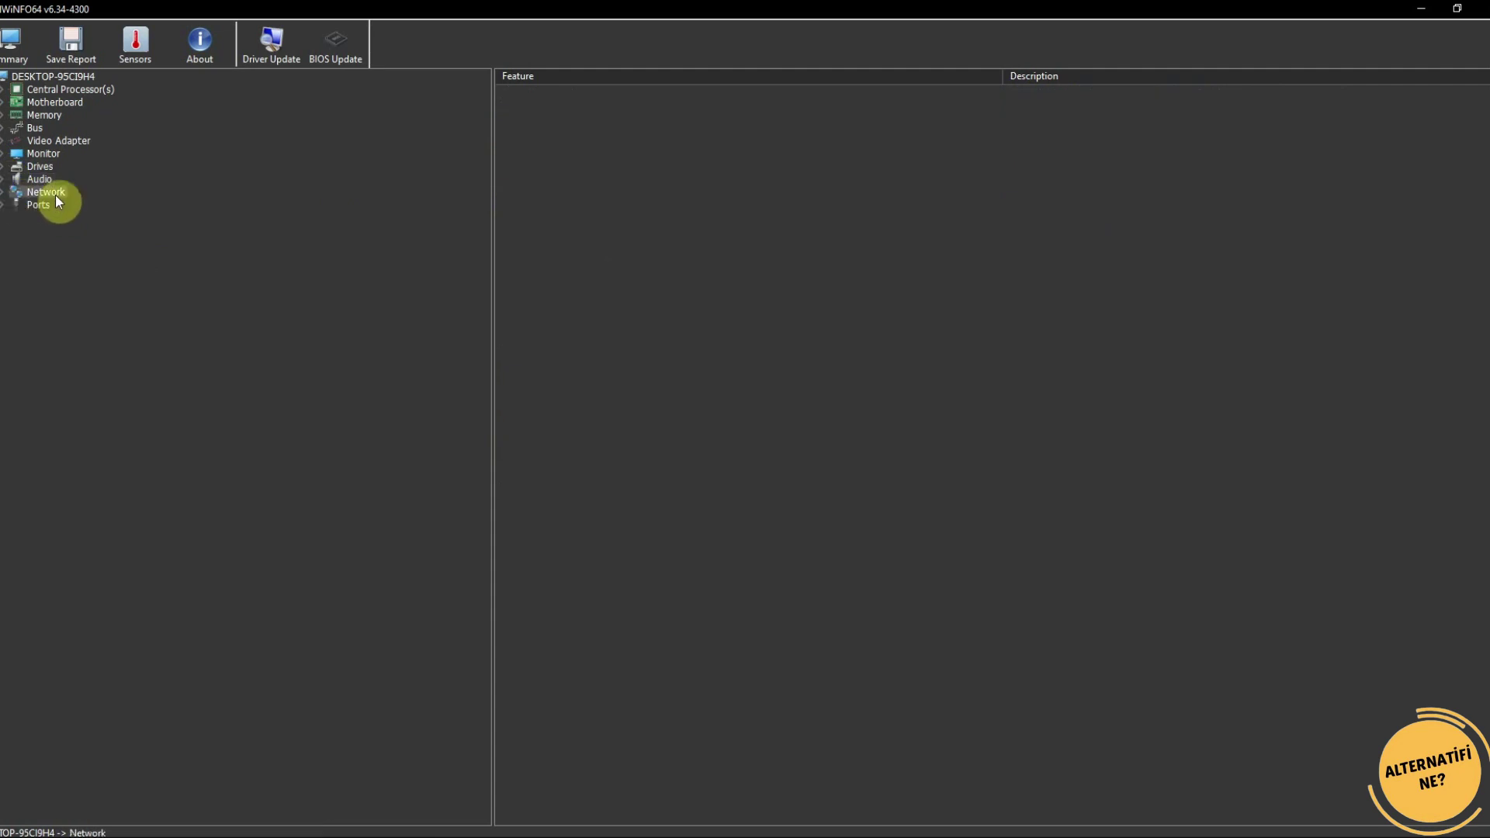
{"action": "left_click", "coordinate": [2, 193]}
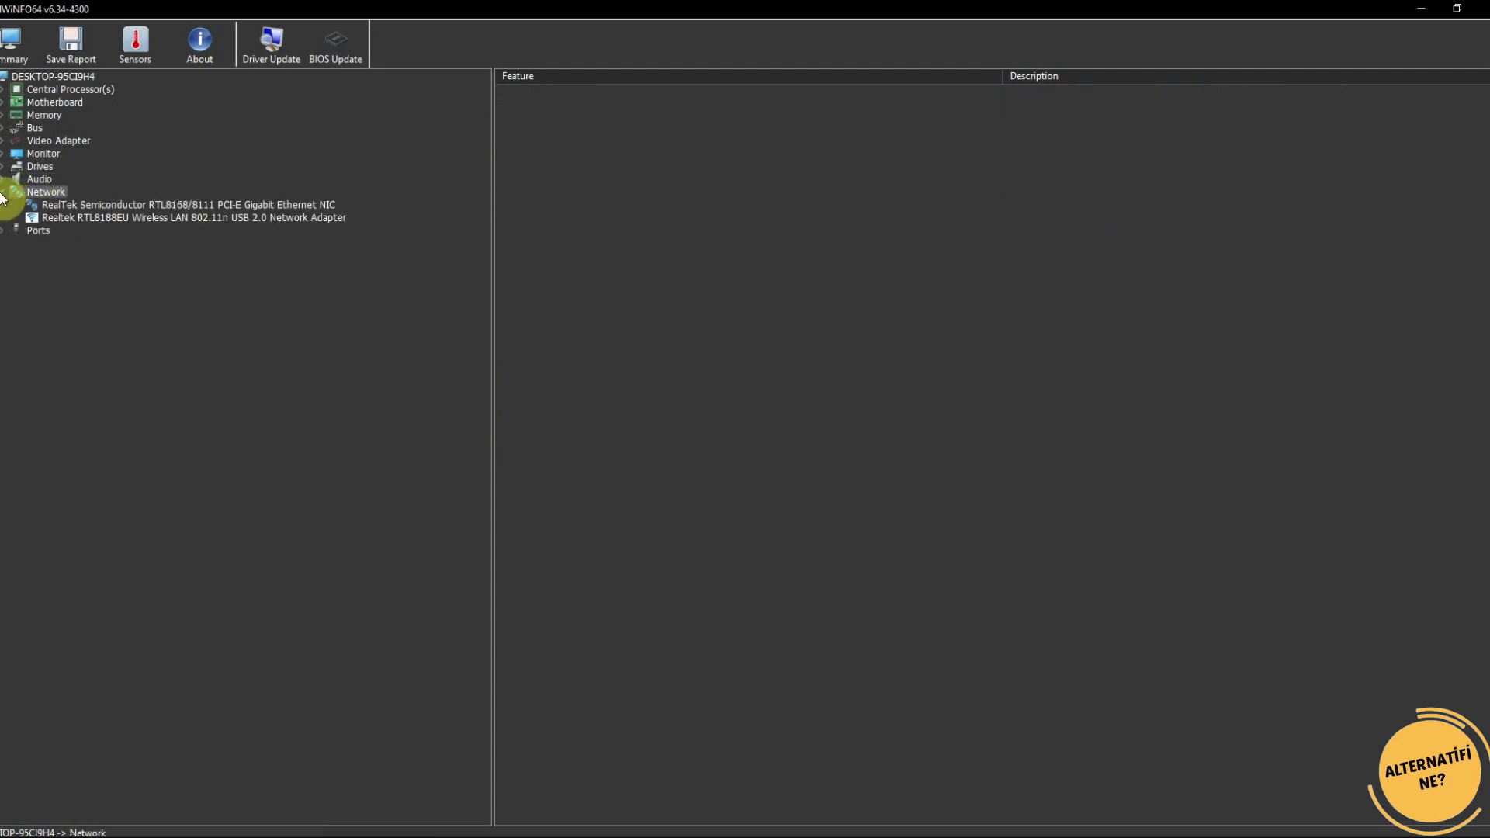
{"action": "left_click", "coordinate": [2, 194]}
Step: Expand the Ports branch and view its USB and Serial Ports entries, collapsing the branch when done
{"action": "left_click", "coordinate": [4, 206]}
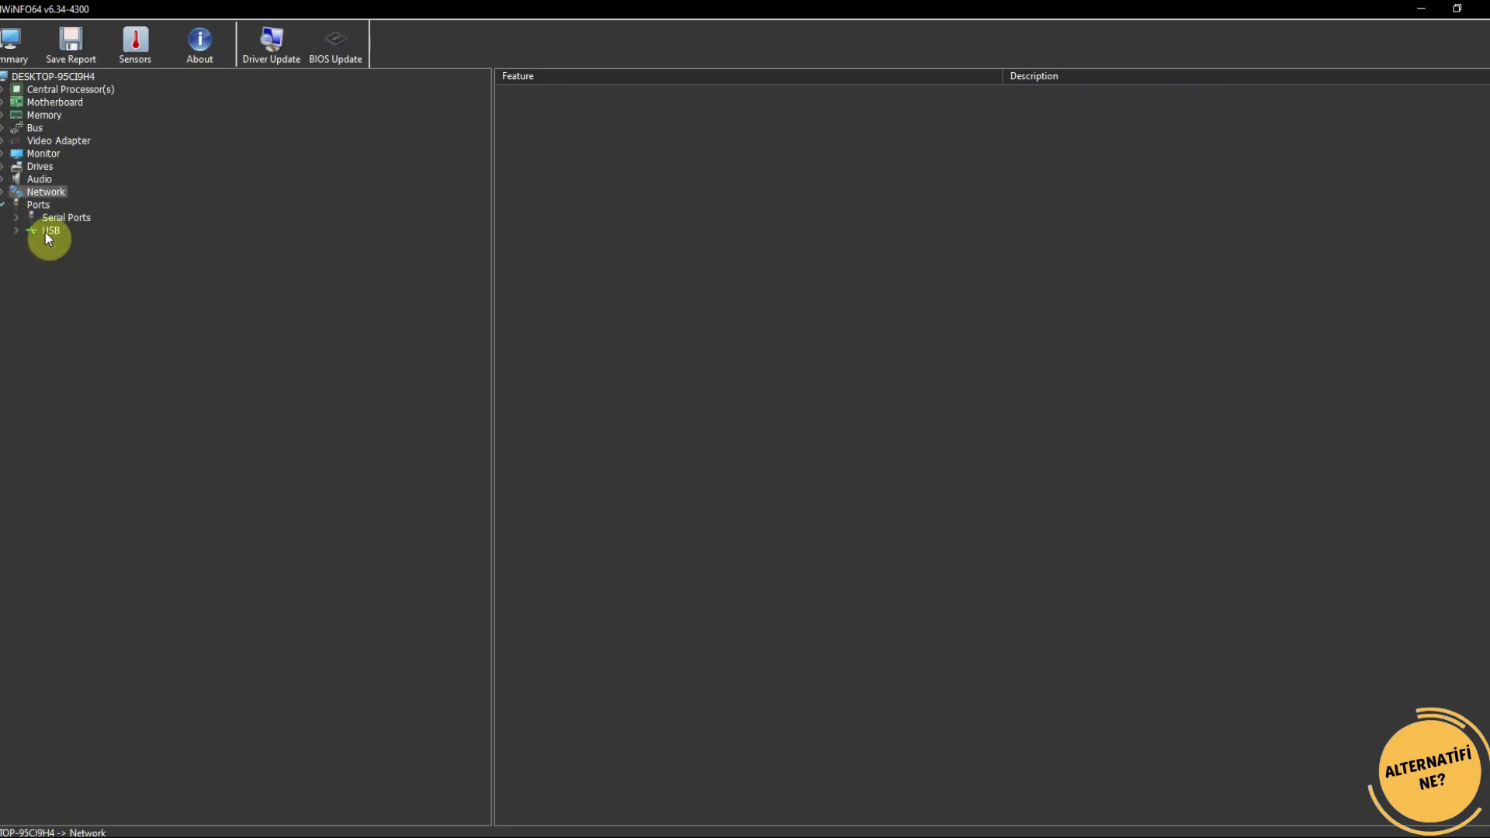
{"action": "left_click", "coordinate": [47, 231]}
{"action": "left_click", "coordinate": [66, 217]}
{"action": "left_click", "coordinate": [38, 205]}
{"action": "left_click", "coordinate": [3, 206]}
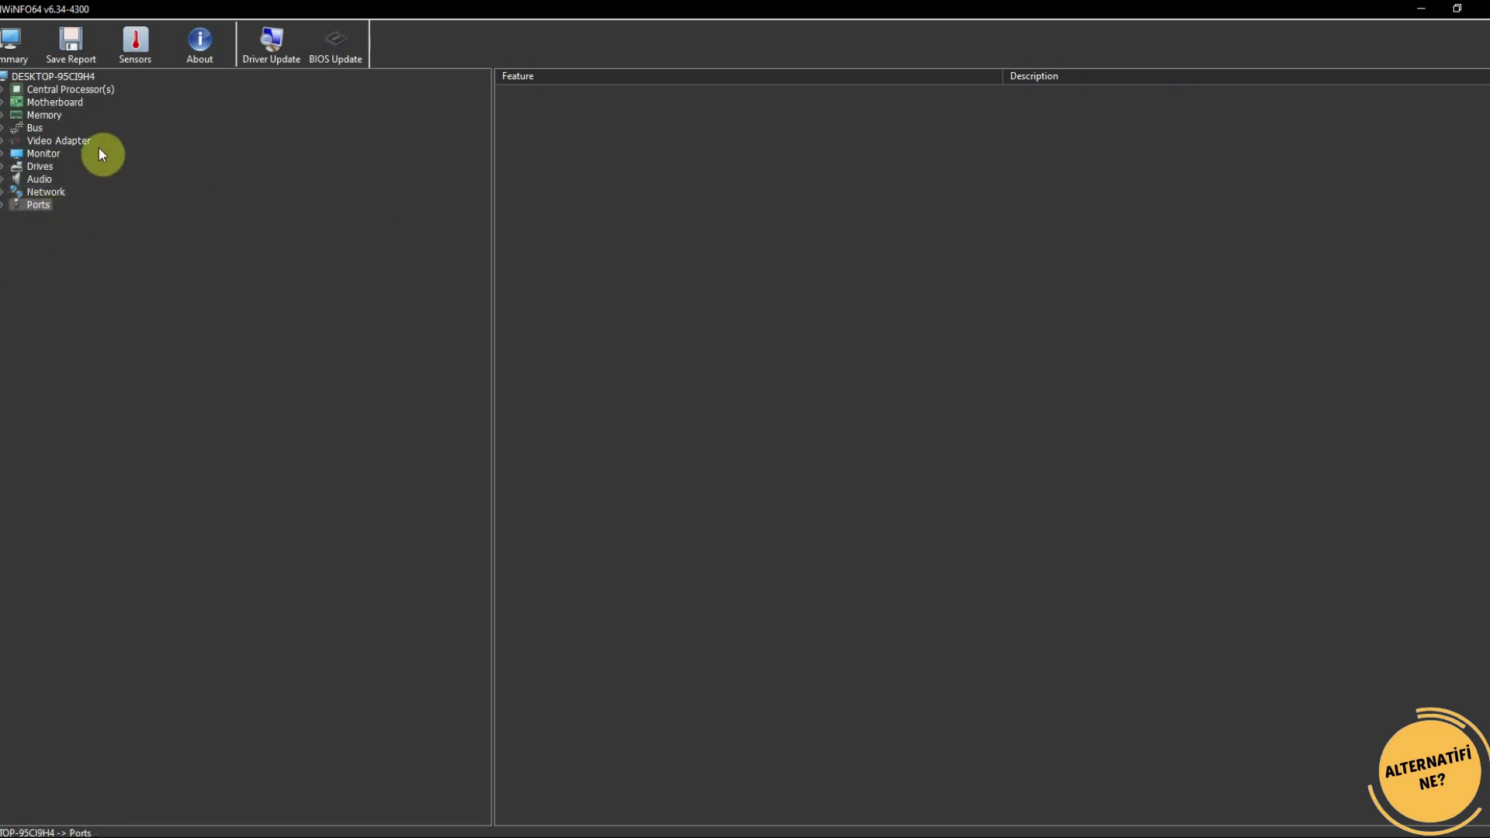
Step: View the live sensor readings in the Sensor Status window and close it
{"action": "left_click", "coordinate": [139, 45]}
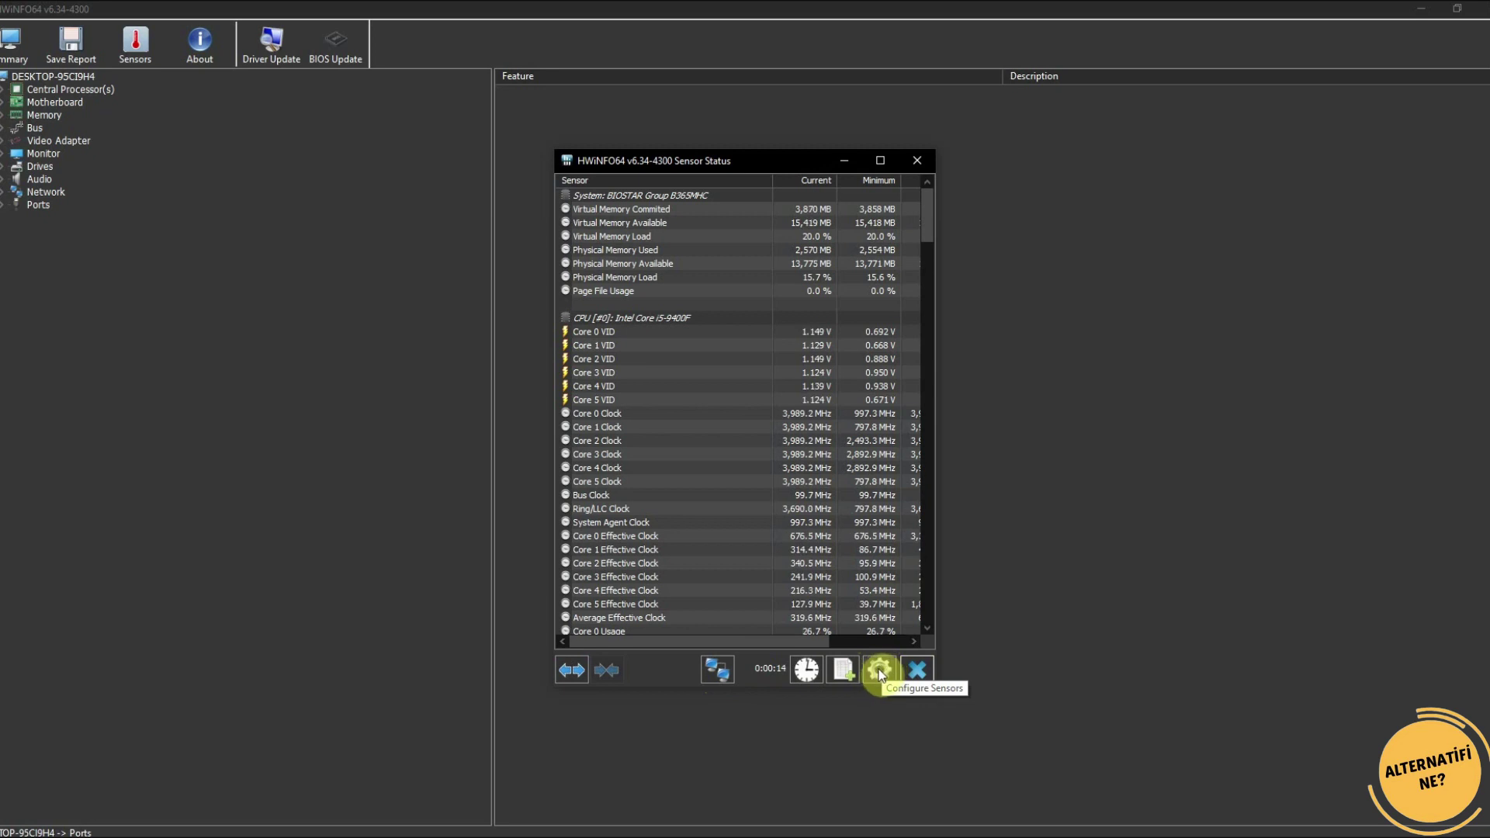
{"action": "left_click", "coordinate": [916, 160]}
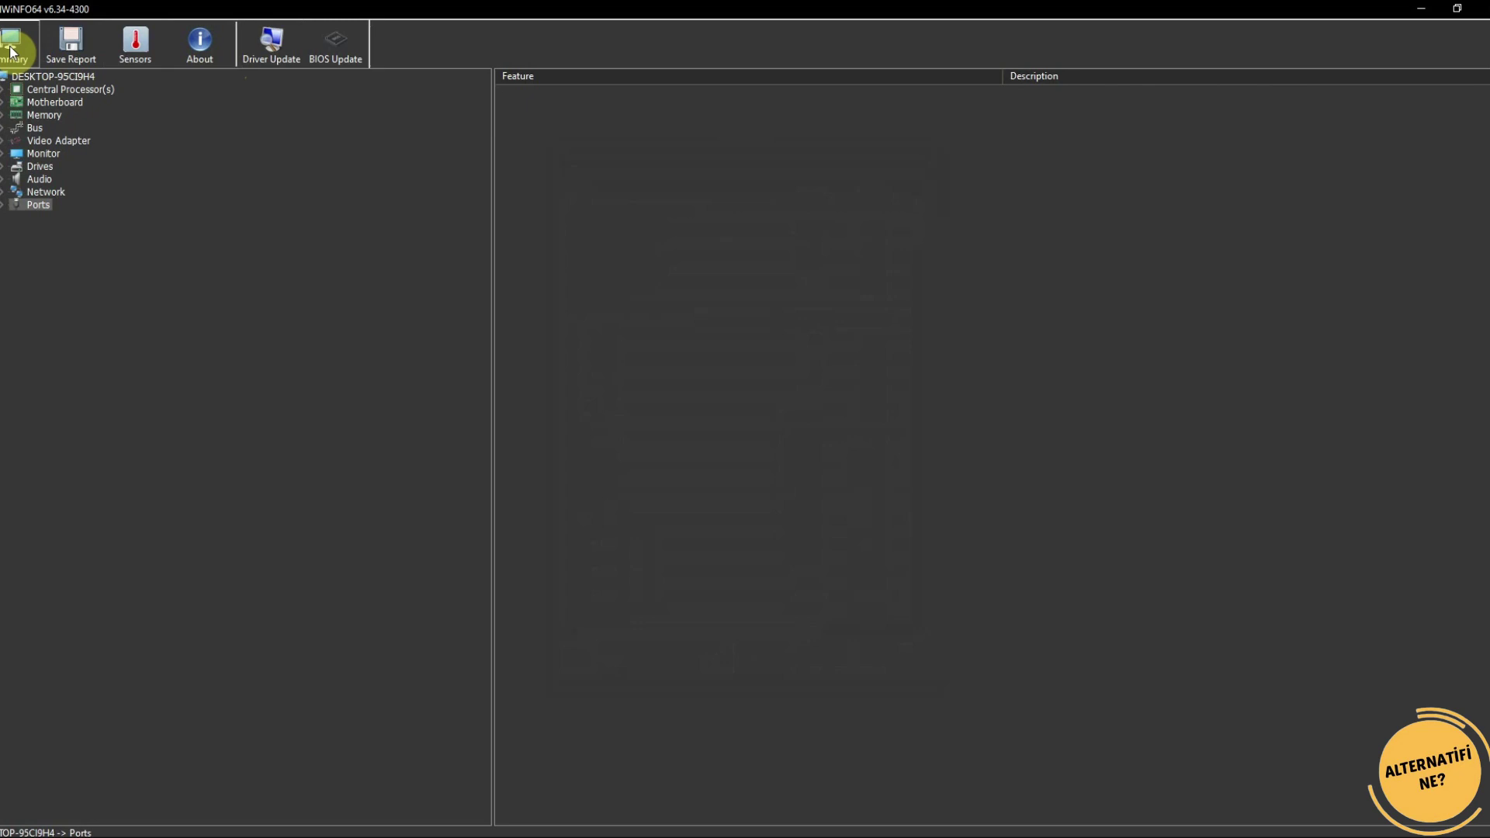
Step: Start a report in HTML format with the target file named aa on the desktop and proceed to the component filter
{"action": "left_click", "coordinate": [71, 43]}
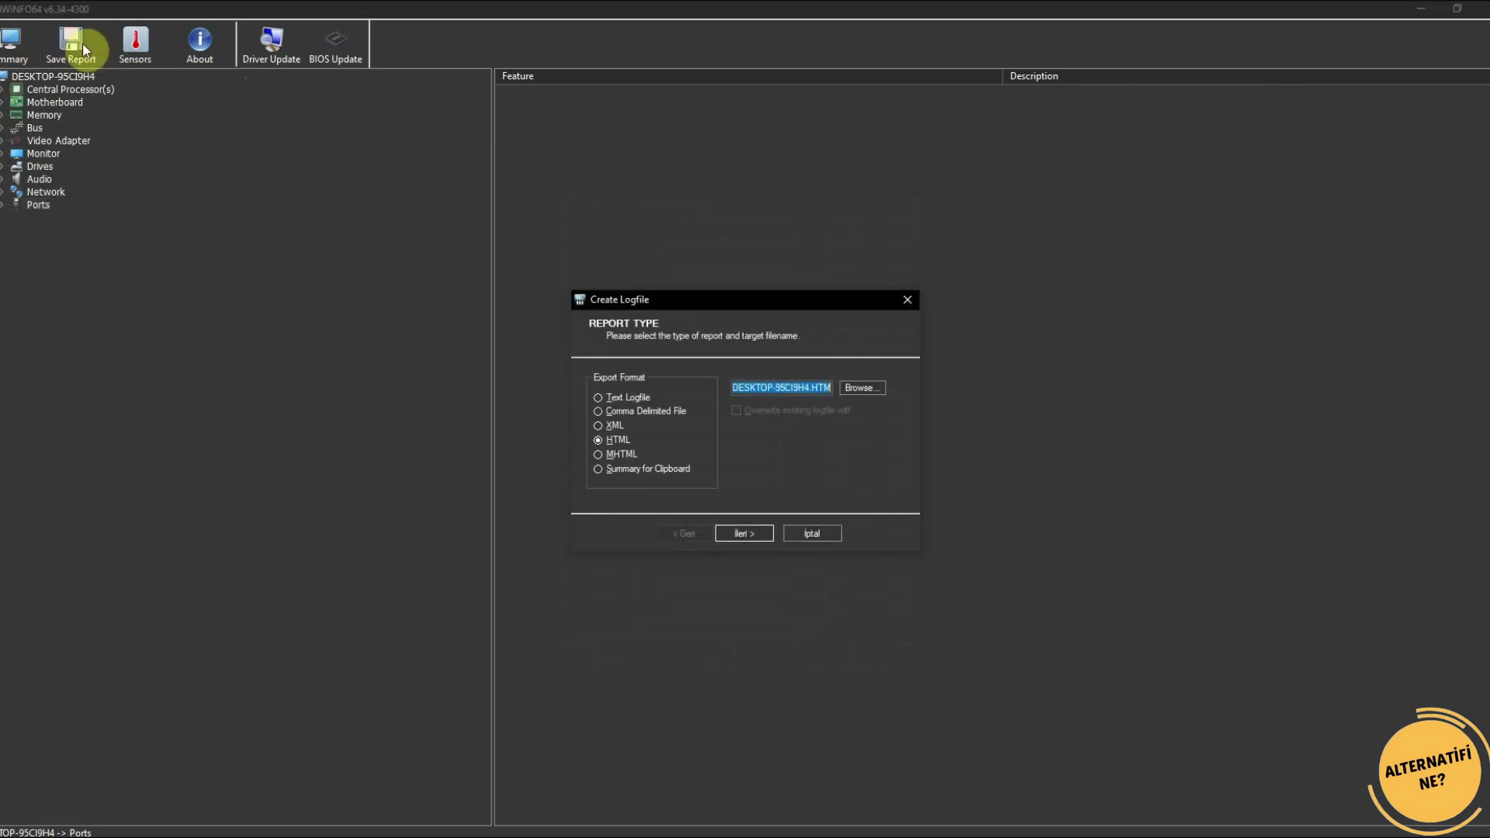
{"action": "left_click", "coordinate": [612, 441]}
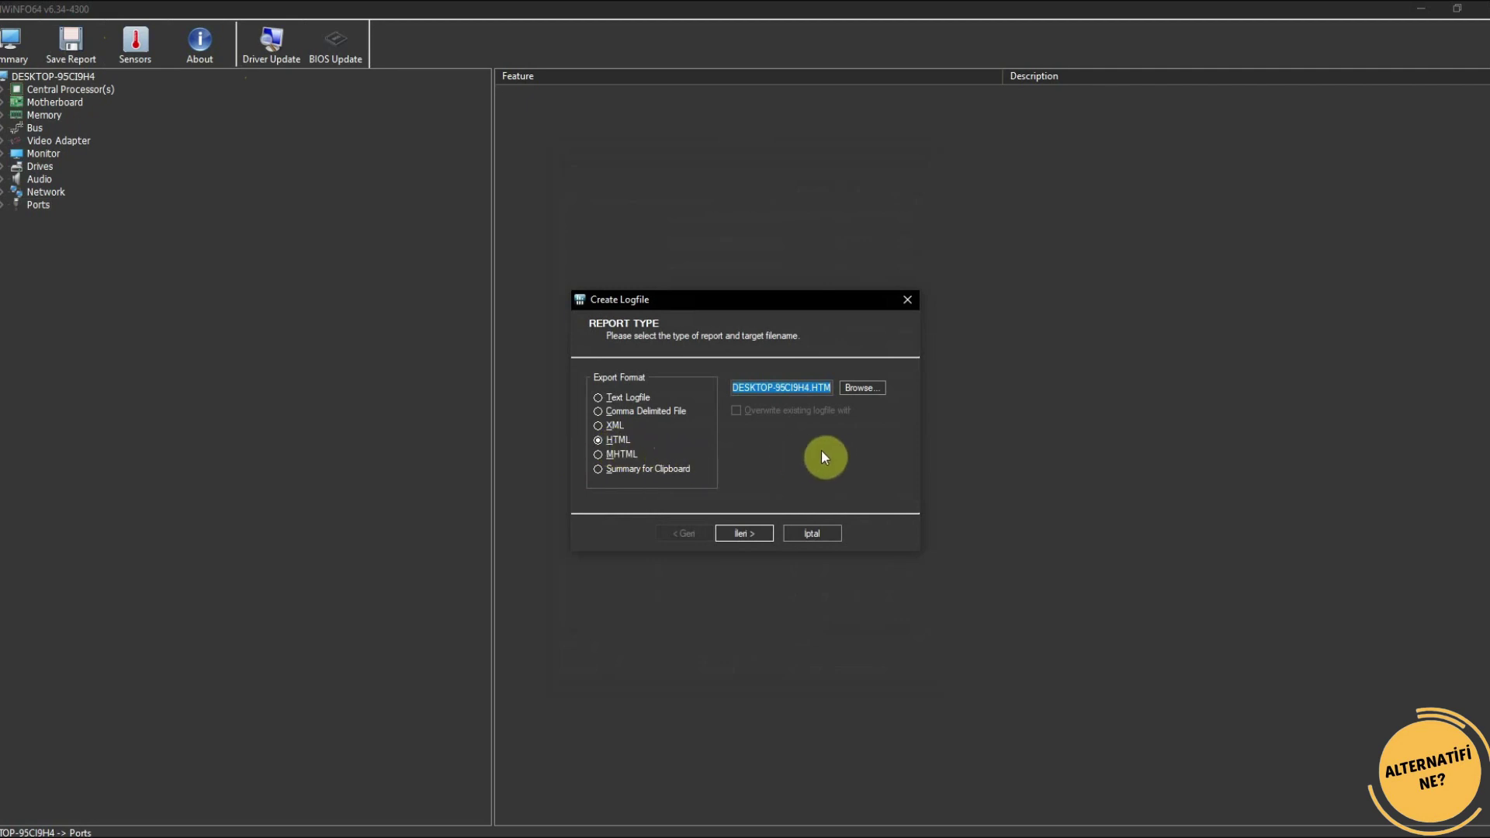
{"action": "left_click", "coordinate": [865, 388]}
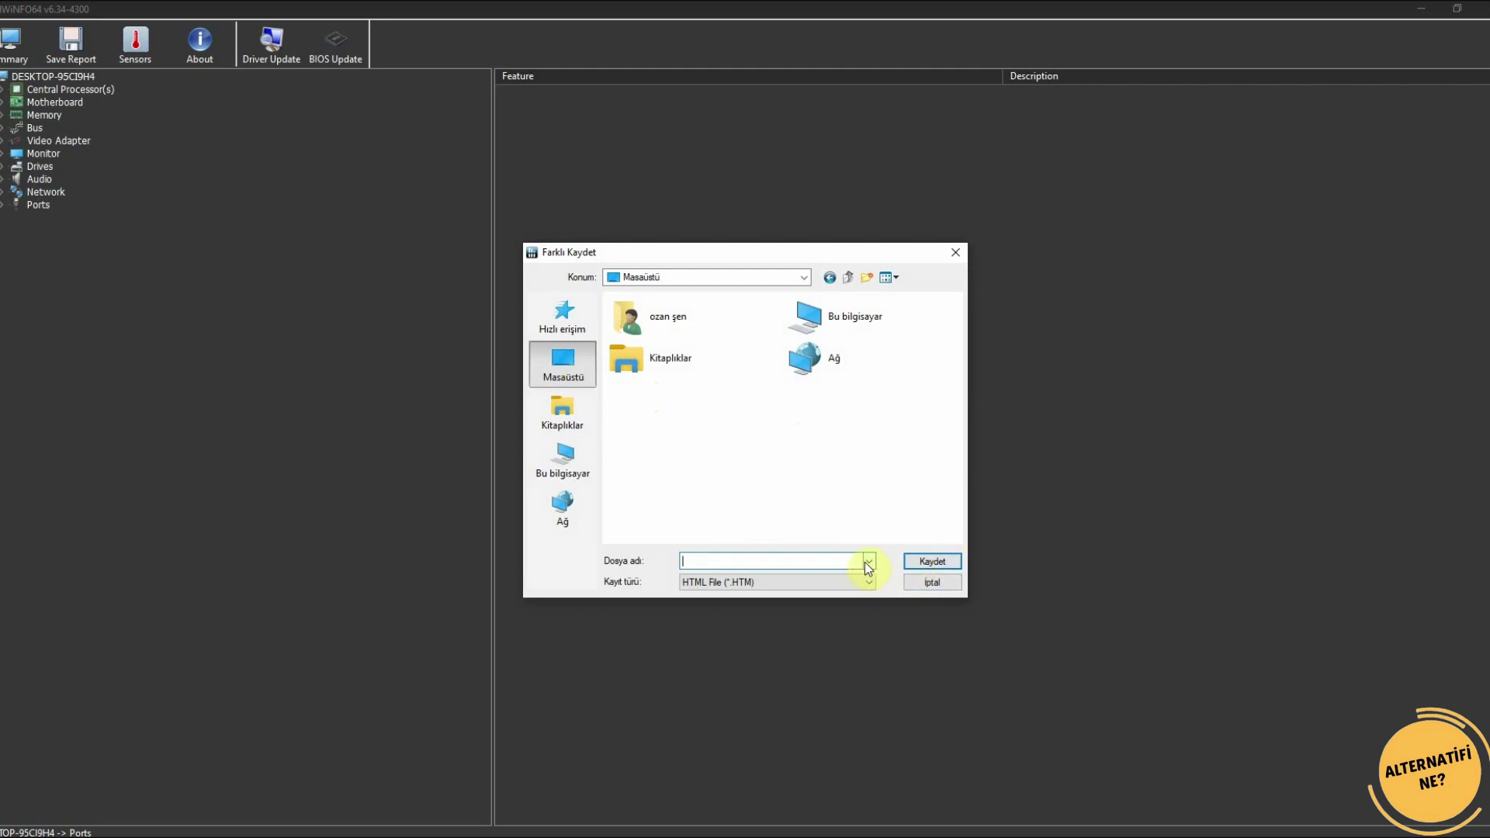
{"action": "type", "text": "rapor"}
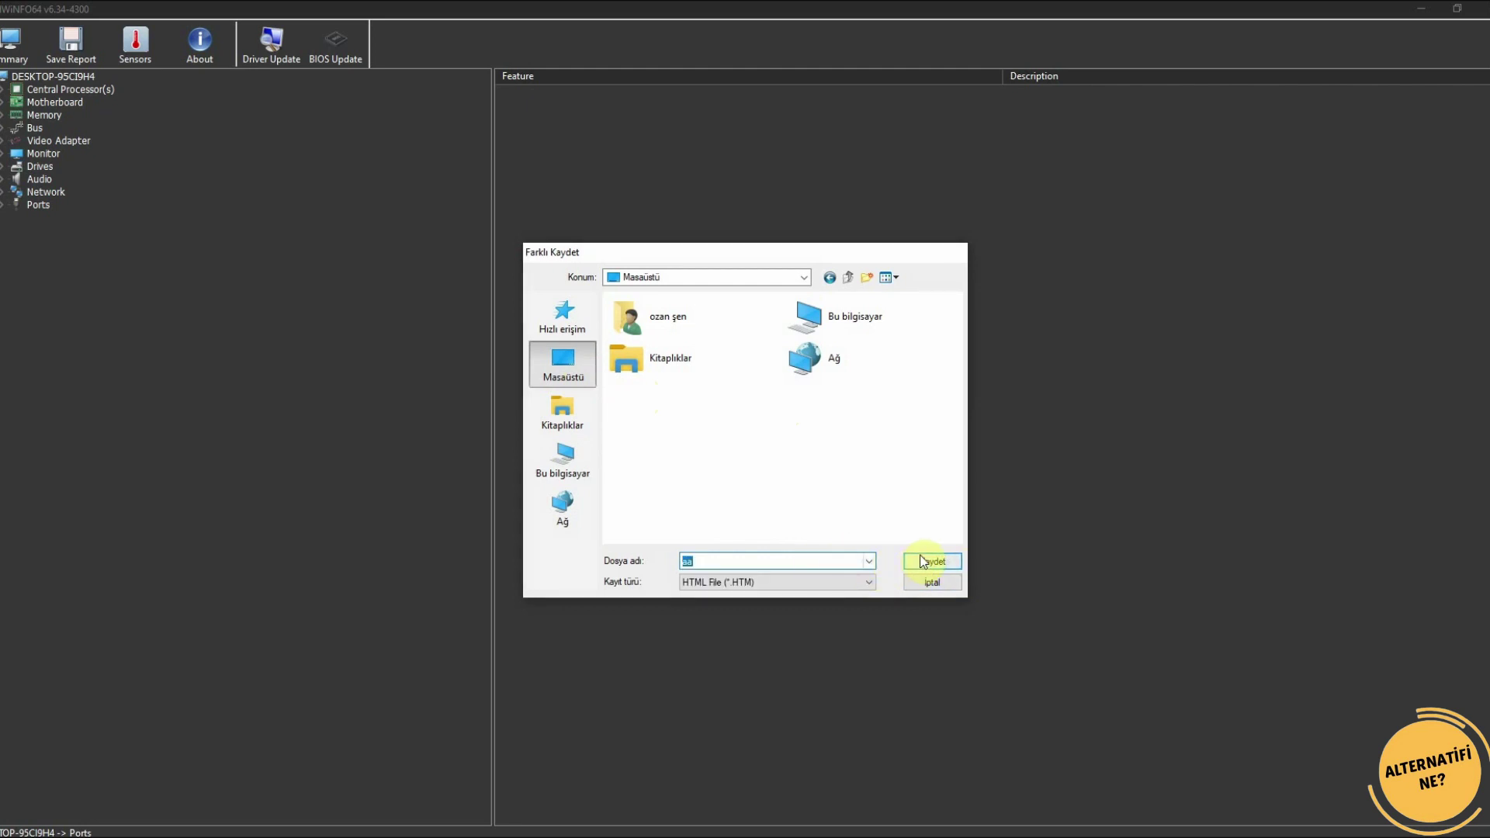
{"action": "left_click", "coordinate": [927, 561]}
{"action": "left_click", "coordinate": [743, 534]}
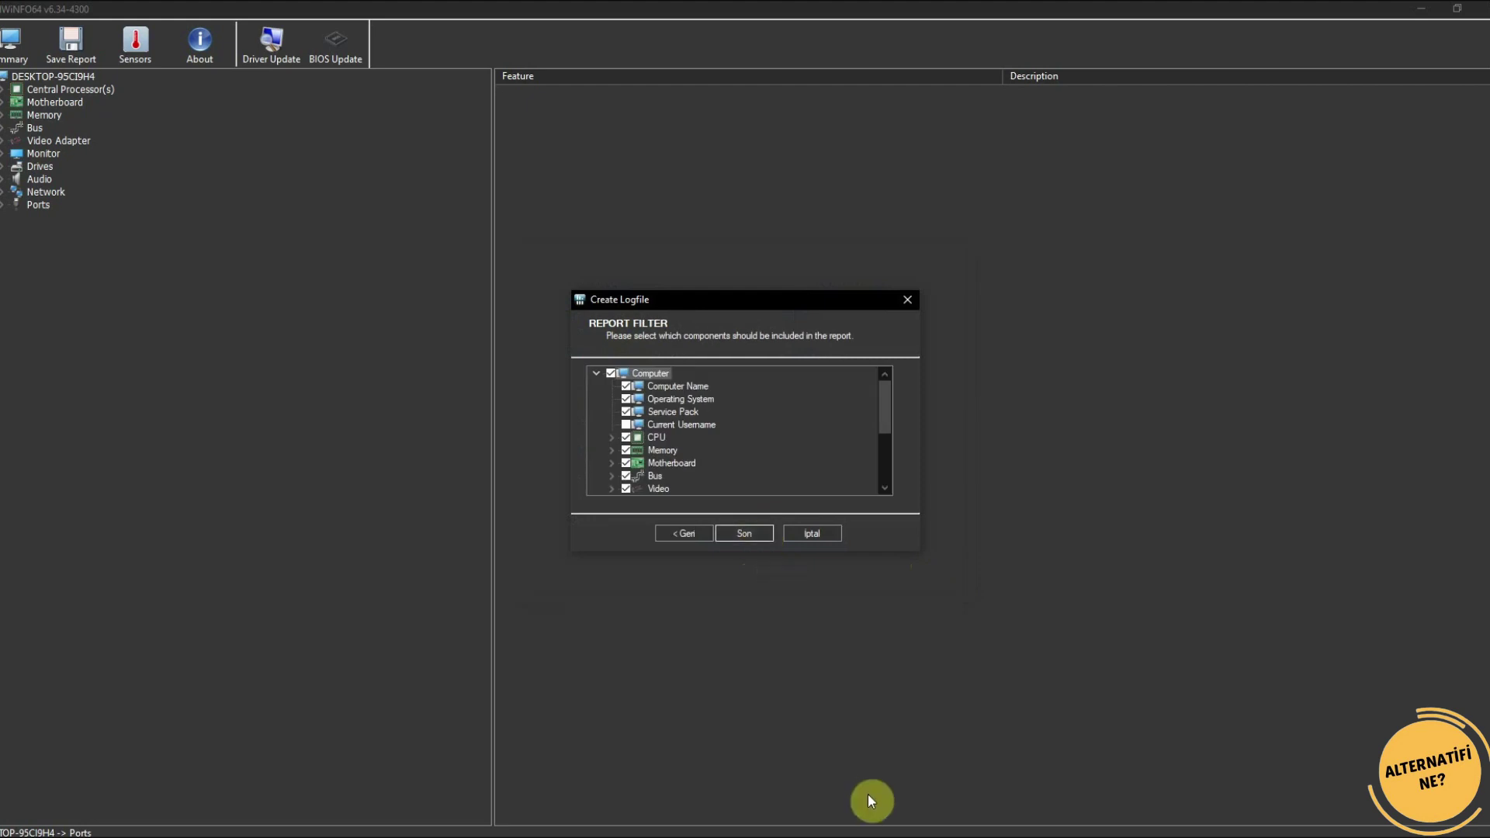
Step: Exclude the Battery and Sensors components from the report
{"action": "left_click_drag", "start_coordinate": [883, 399], "coordinate": [883, 448]}
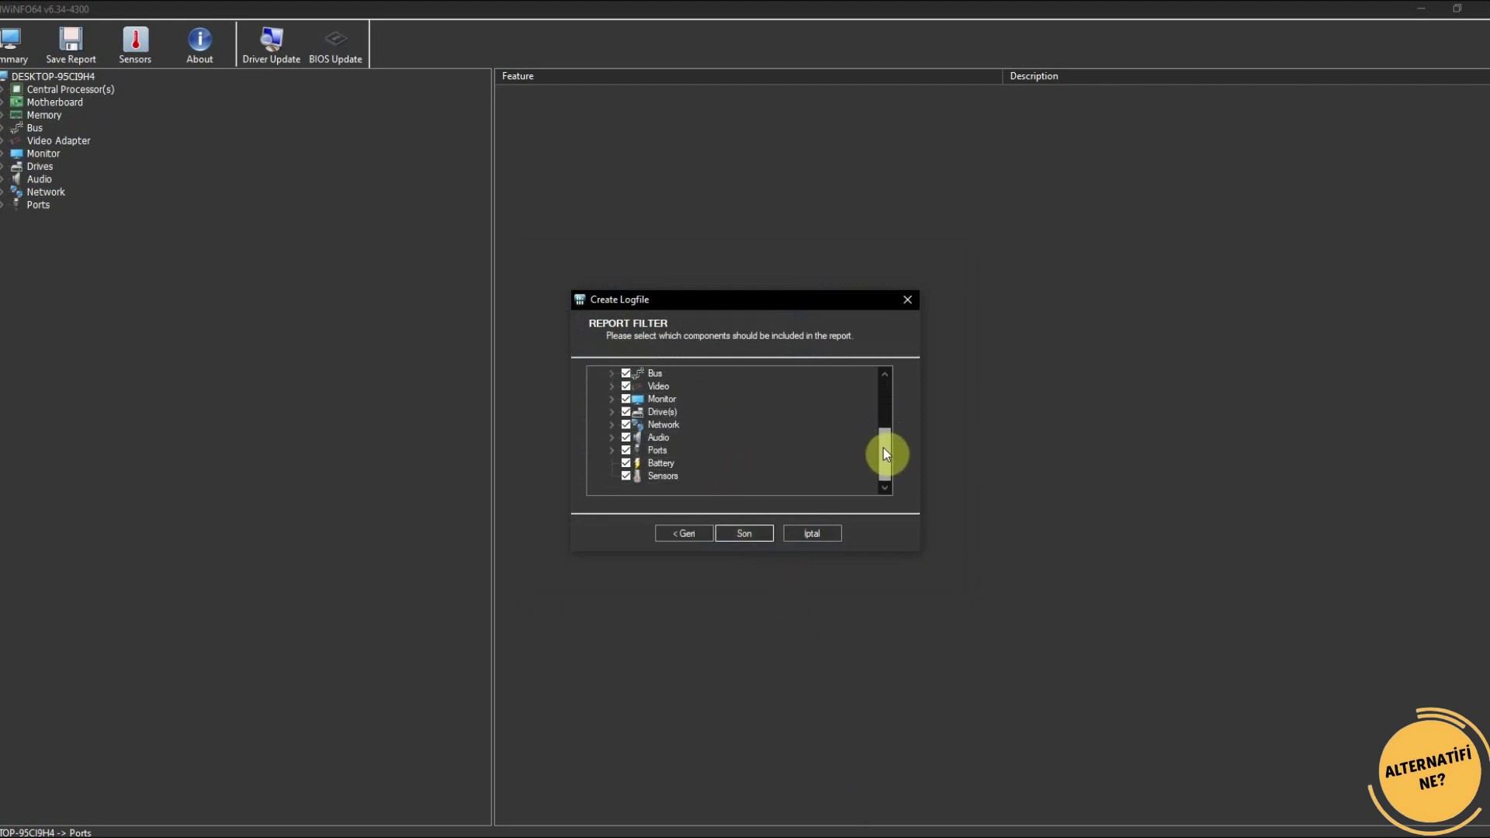
{"action": "left_click", "coordinate": [626, 464]}
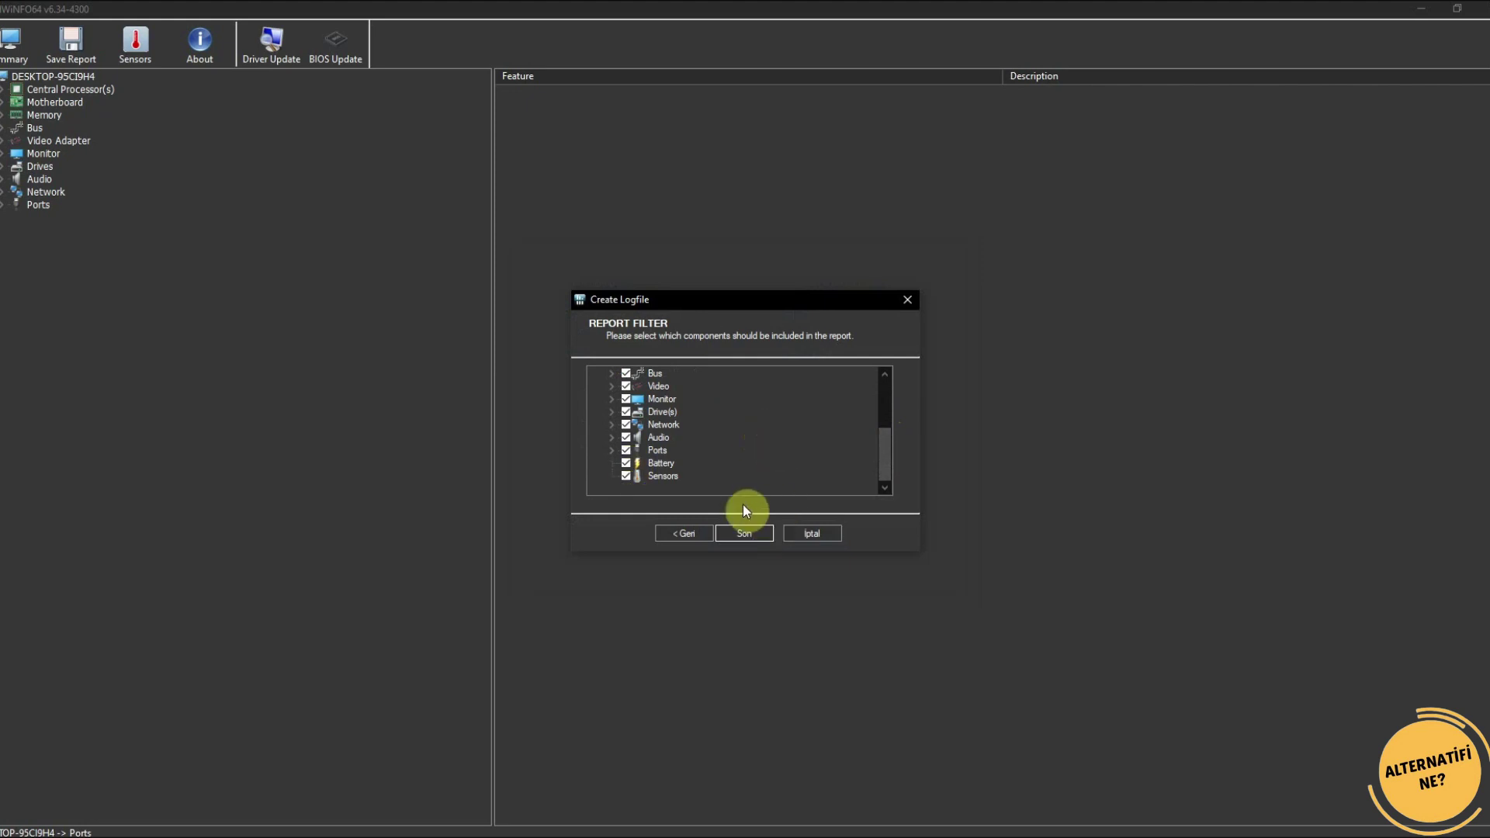
{"action": "left_click", "coordinate": [627, 464]}
{"action": "left_click", "coordinate": [626, 463]}
{"action": "left_click", "coordinate": [626, 476]}
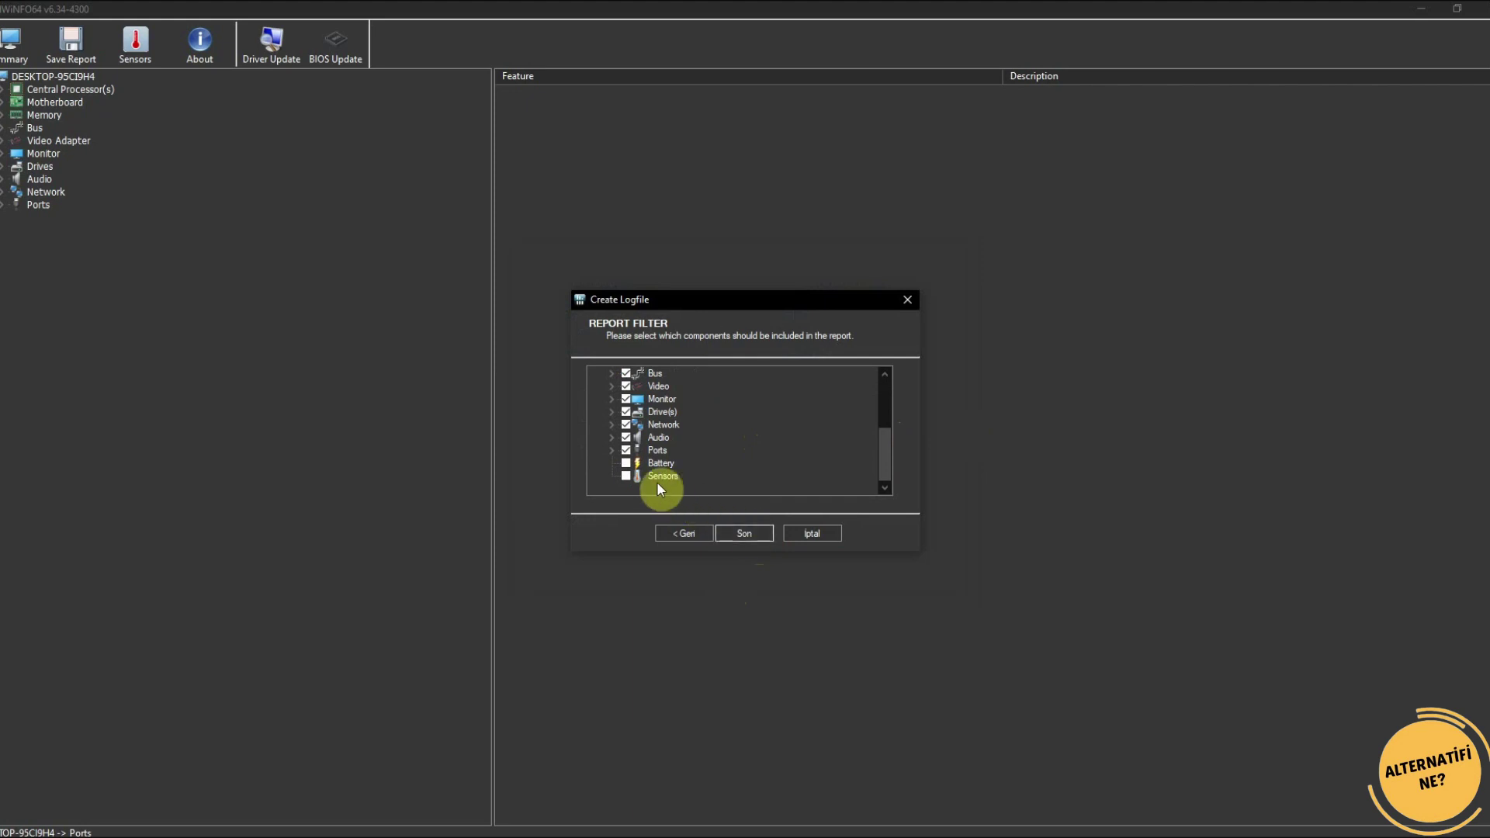
{"action": "left_click", "coordinate": [626, 450]}
{"action": "left_click", "coordinate": [627, 437]}
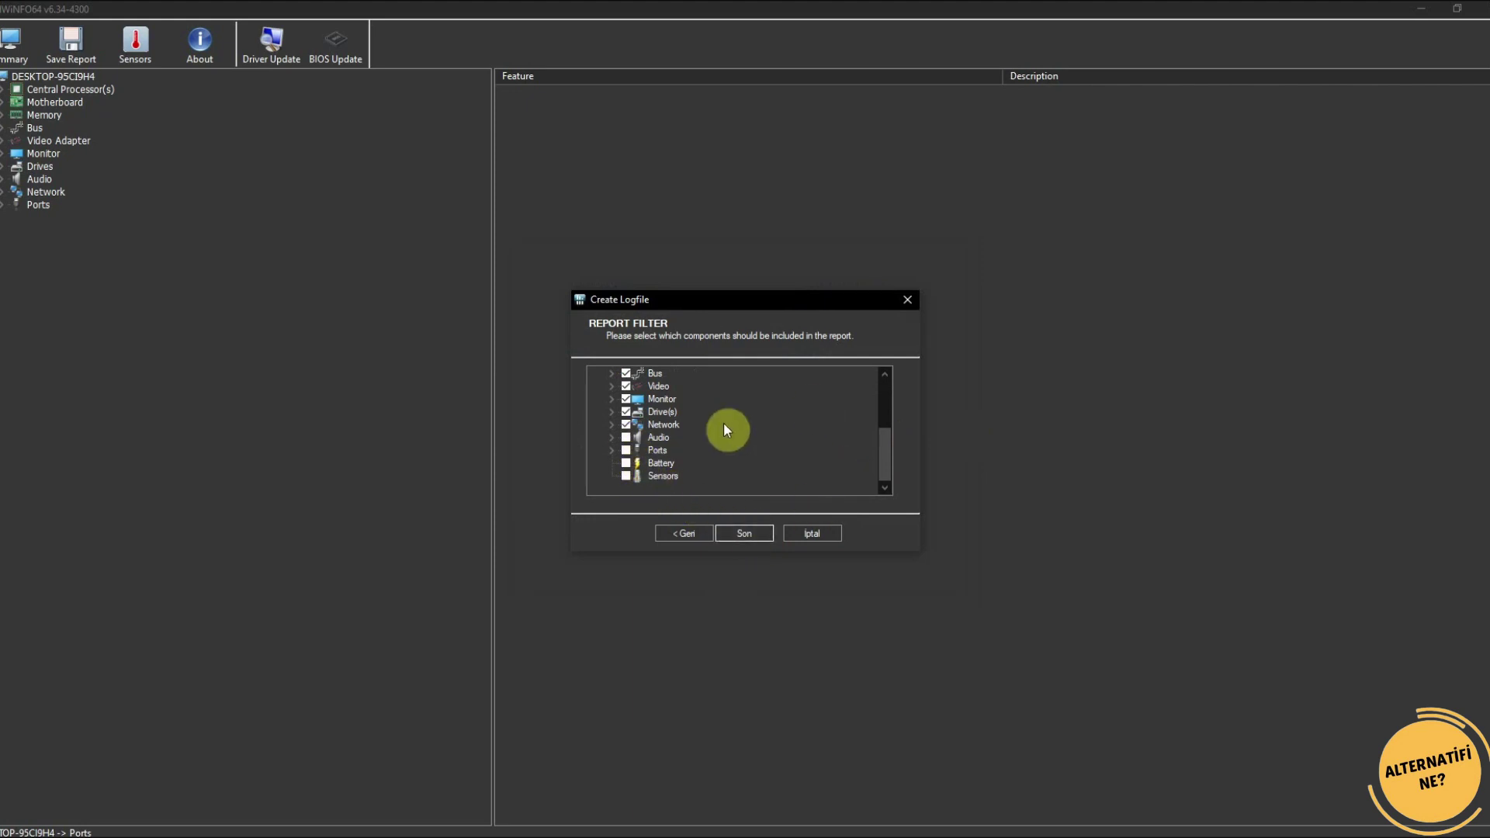
{"action": "left_click", "coordinate": [627, 437]}
{"action": "left_click", "coordinate": [626, 450]}
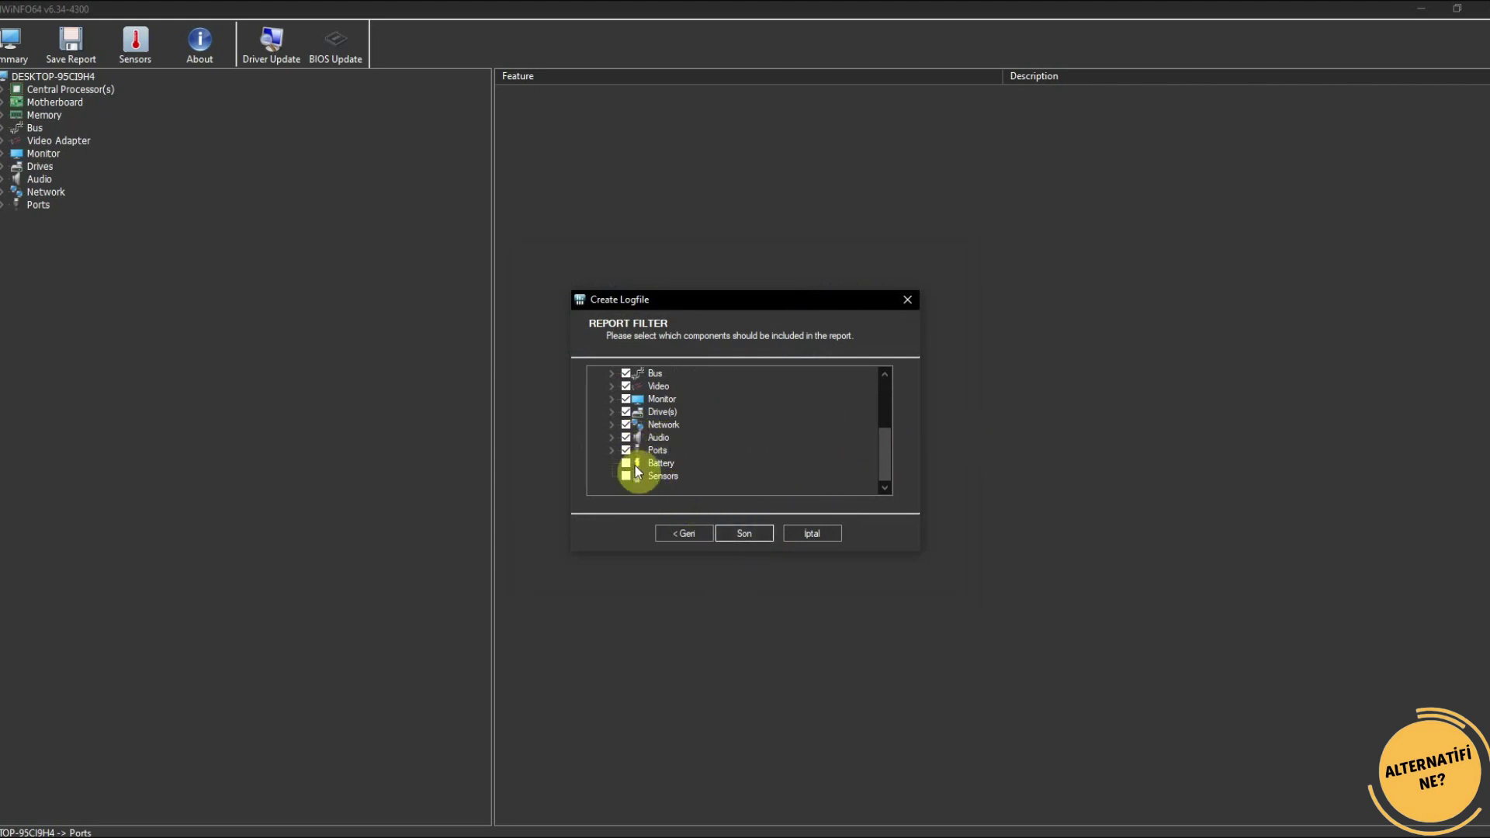
Step: Generate the report with the chosen components and close HWiNFO64
{"action": "left_click", "coordinate": [749, 534]}
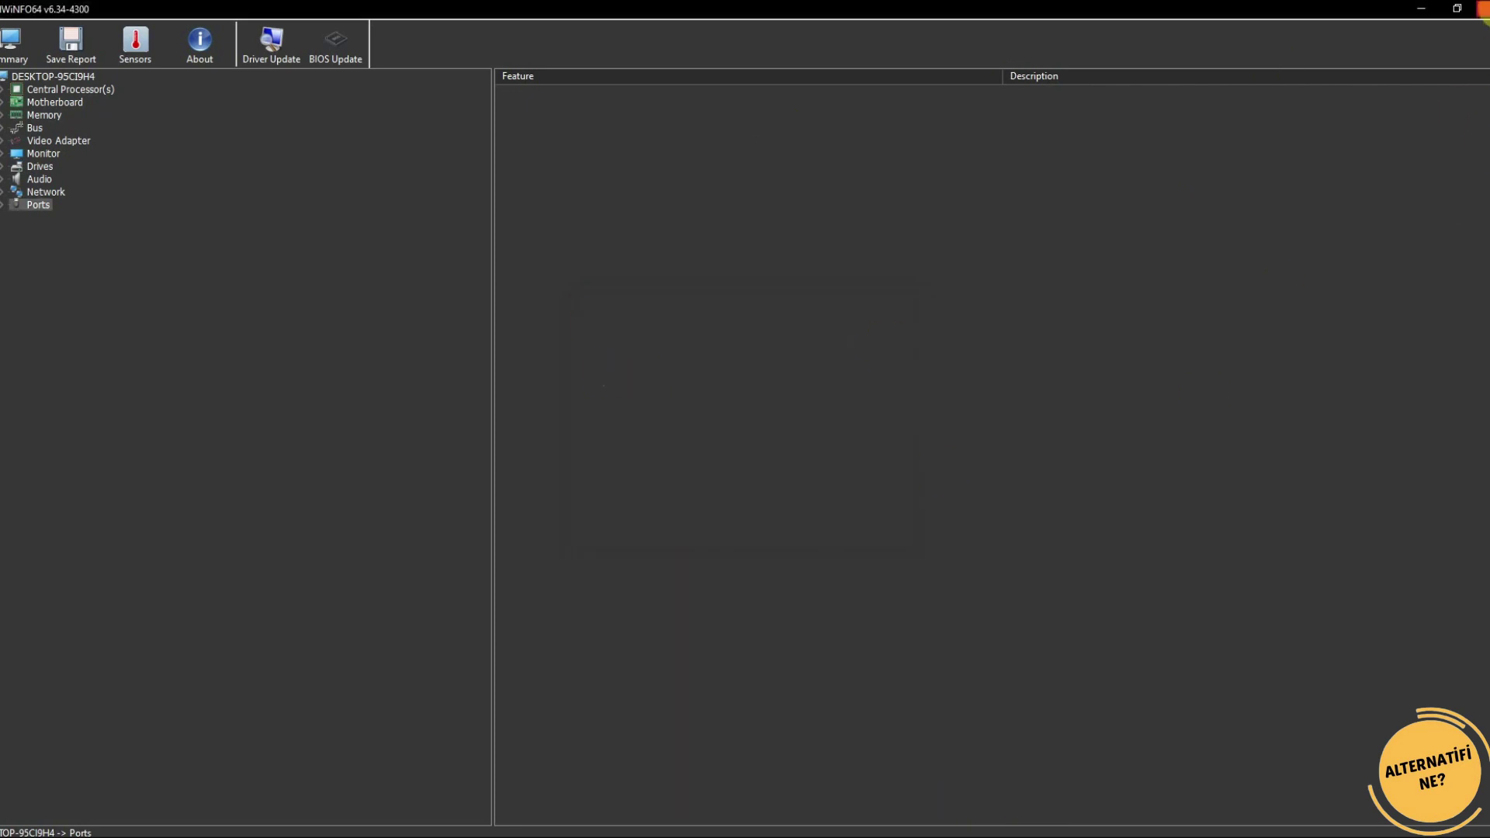
{"action": "left_click", "coordinate": [1481, 9]}
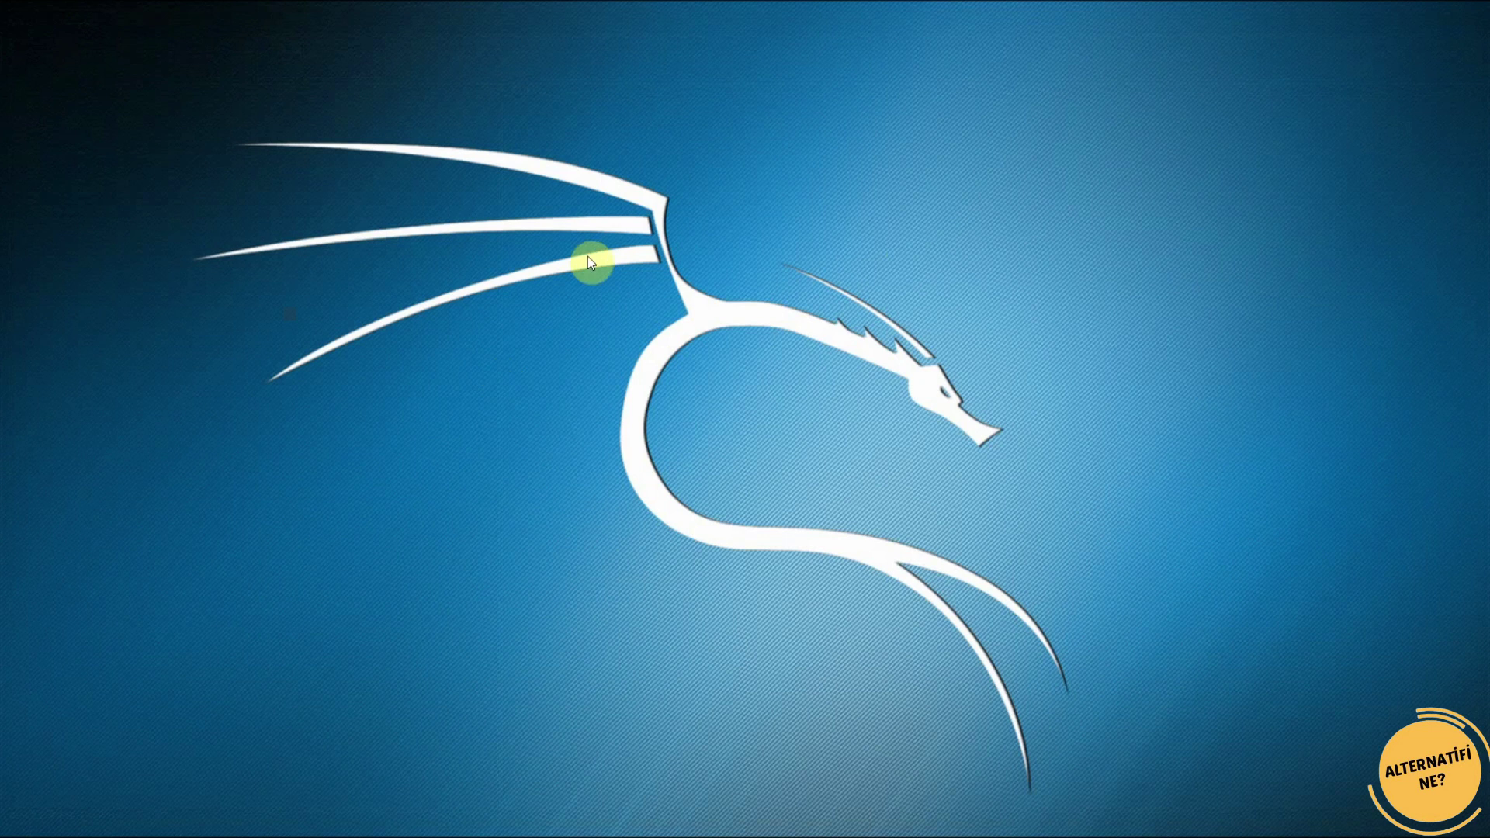
Step: Show the hidden desktop items and open the aa.HTM report in Chrome, dismissing the translation offer
{"action": "right_click", "coordinate": [785, 285]}
{"action": "mouse_move", "coordinate": [842, 301]}
{"action": "left_click", "coordinate": [1080, 406]}
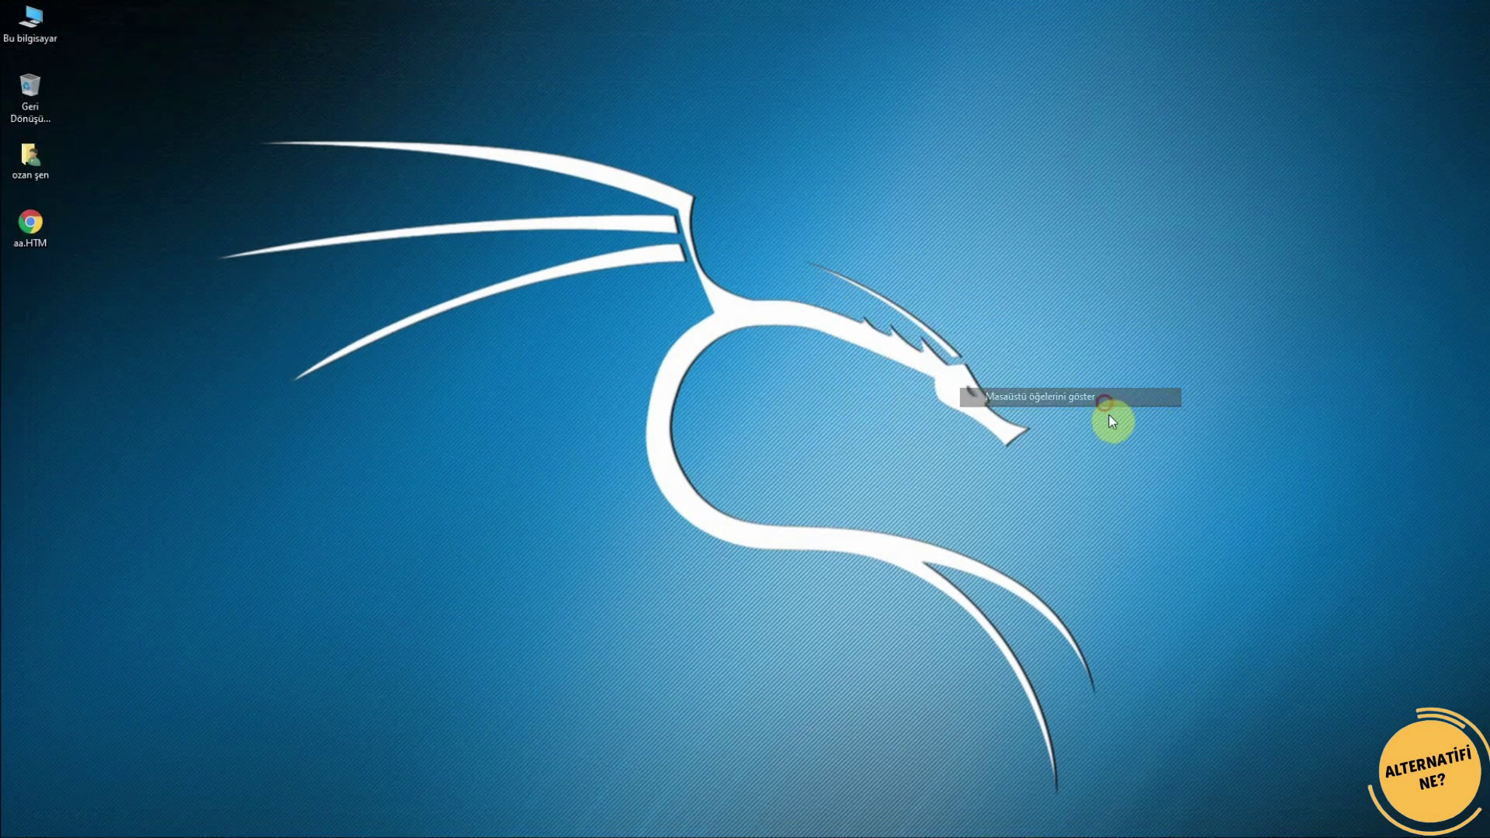
{"action": "left_click", "coordinate": [31, 228]}
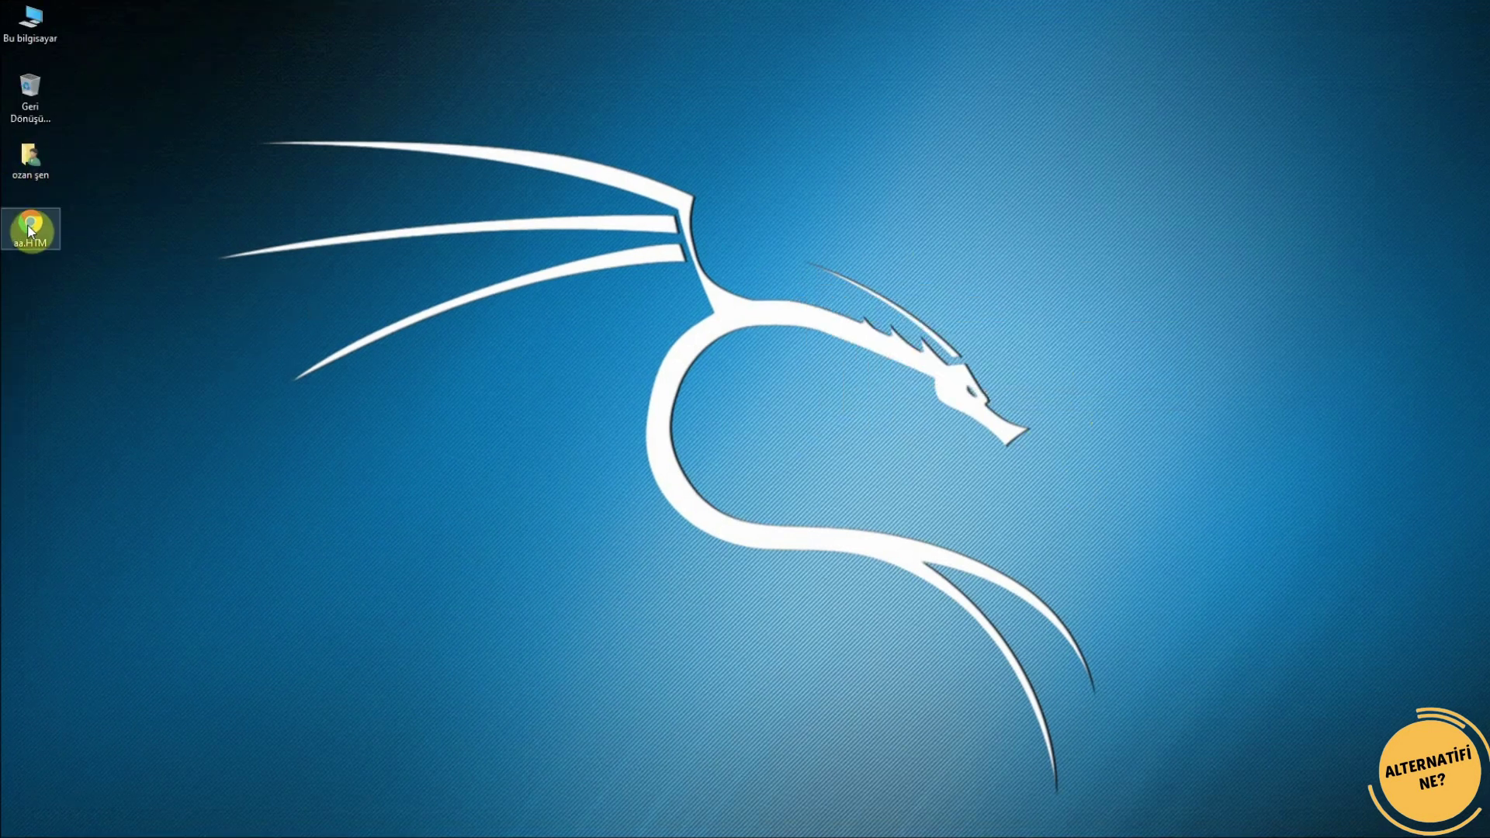
{"action": "left_click", "coordinate": [105, 324]}
{"action": "double_click", "coordinate": [26, 237]}
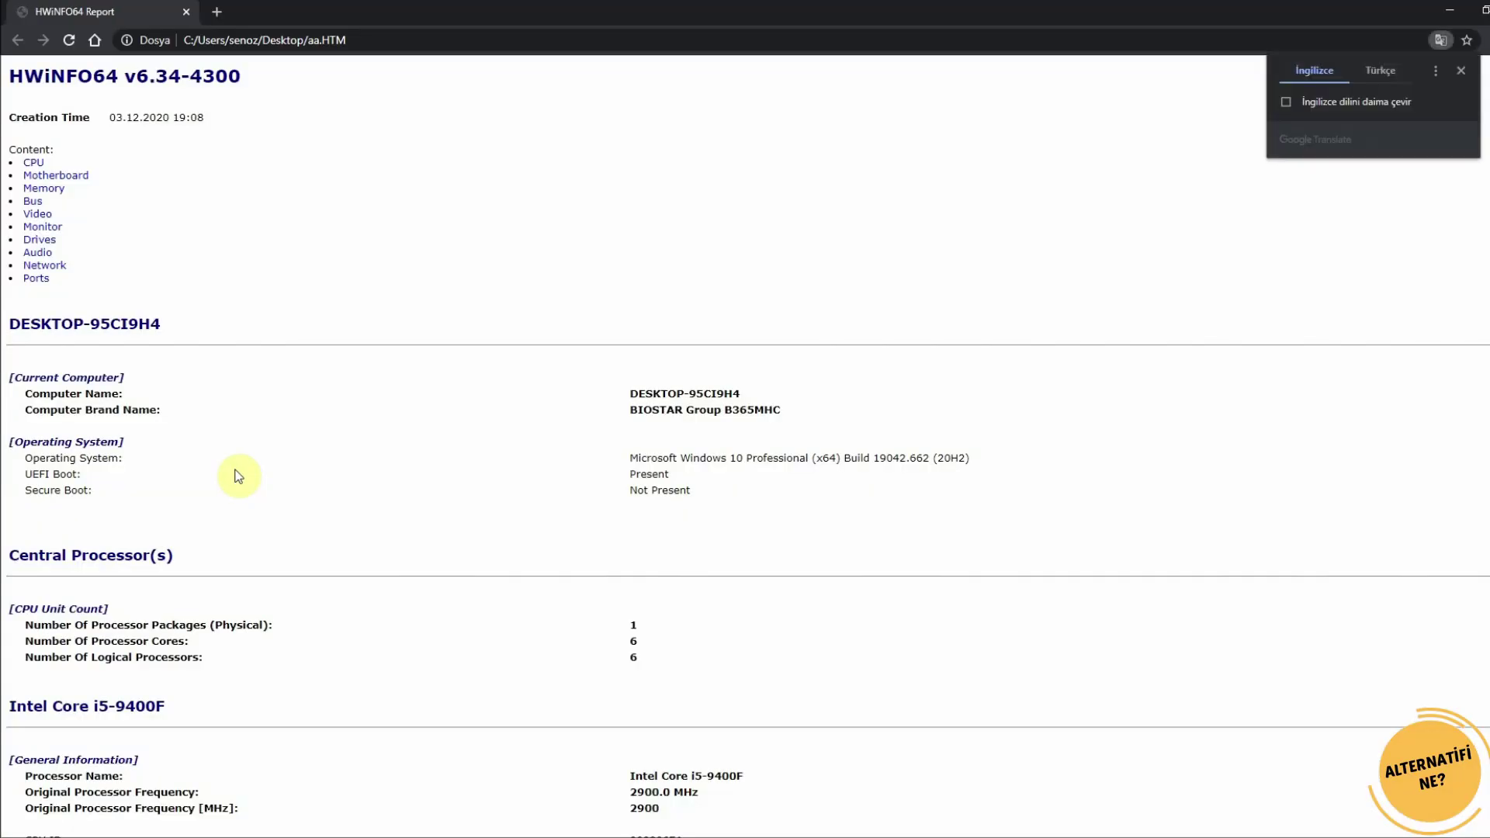
{"action": "left_click", "coordinate": [1460, 74]}
Step: Examine the HTML report's processor, motherboard, memory and bus device sections
{"action": "scroll", "coordinate": [364, 291], "scroll_direction": "down", "scroll_amount": 15}
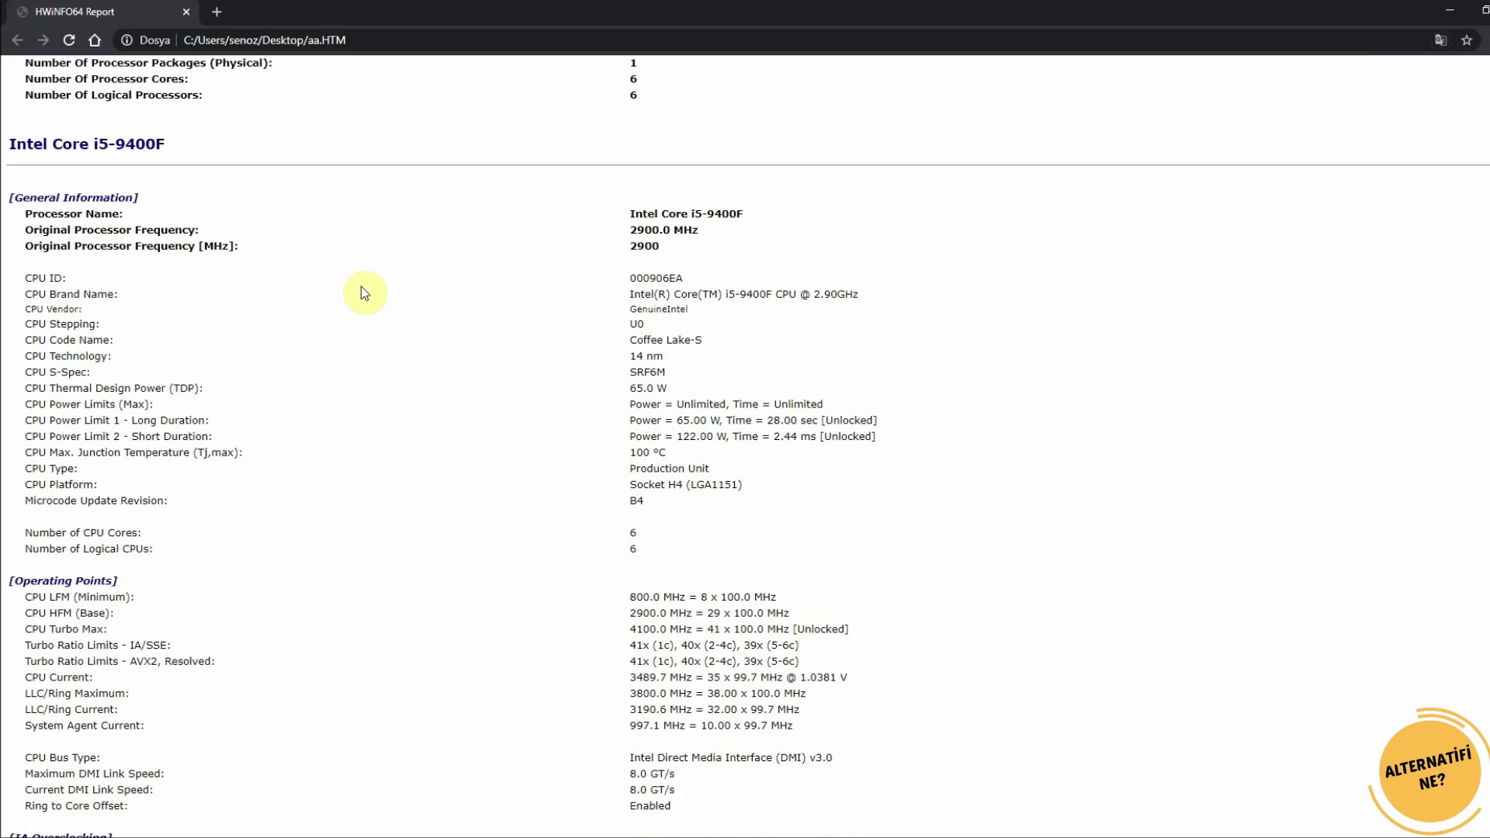
{"action": "scroll", "coordinate": [361, 287], "scroll_direction": "down", "scroll_amount": 13}
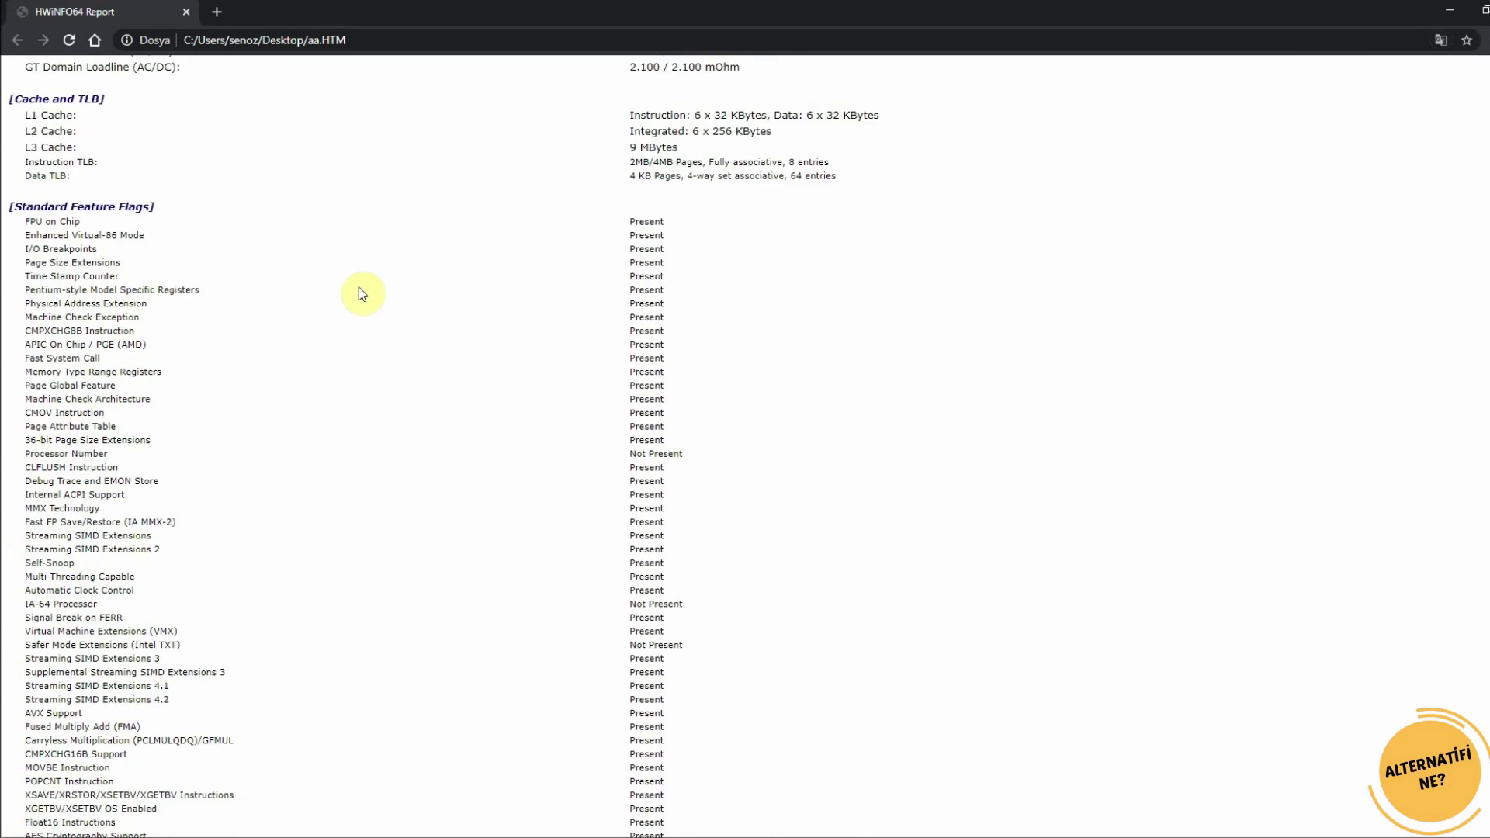
{"action": "scroll", "coordinate": [100, 482], "scroll_direction": "down", "scroll_amount": 12}
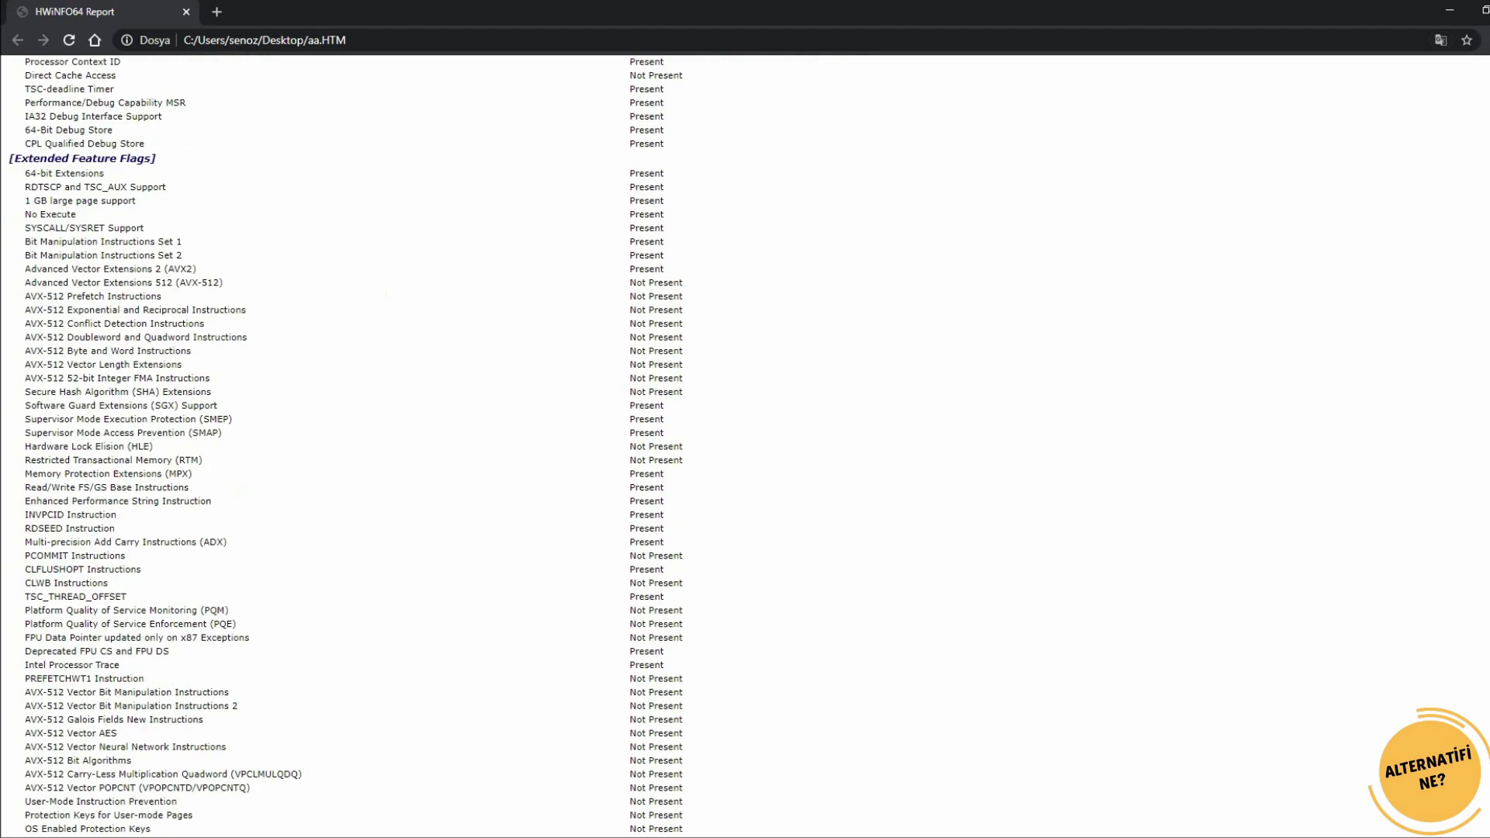
{"action": "scroll", "coordinate": [745, 446], "scroll_direction": "down", "scroll_amount": 20}
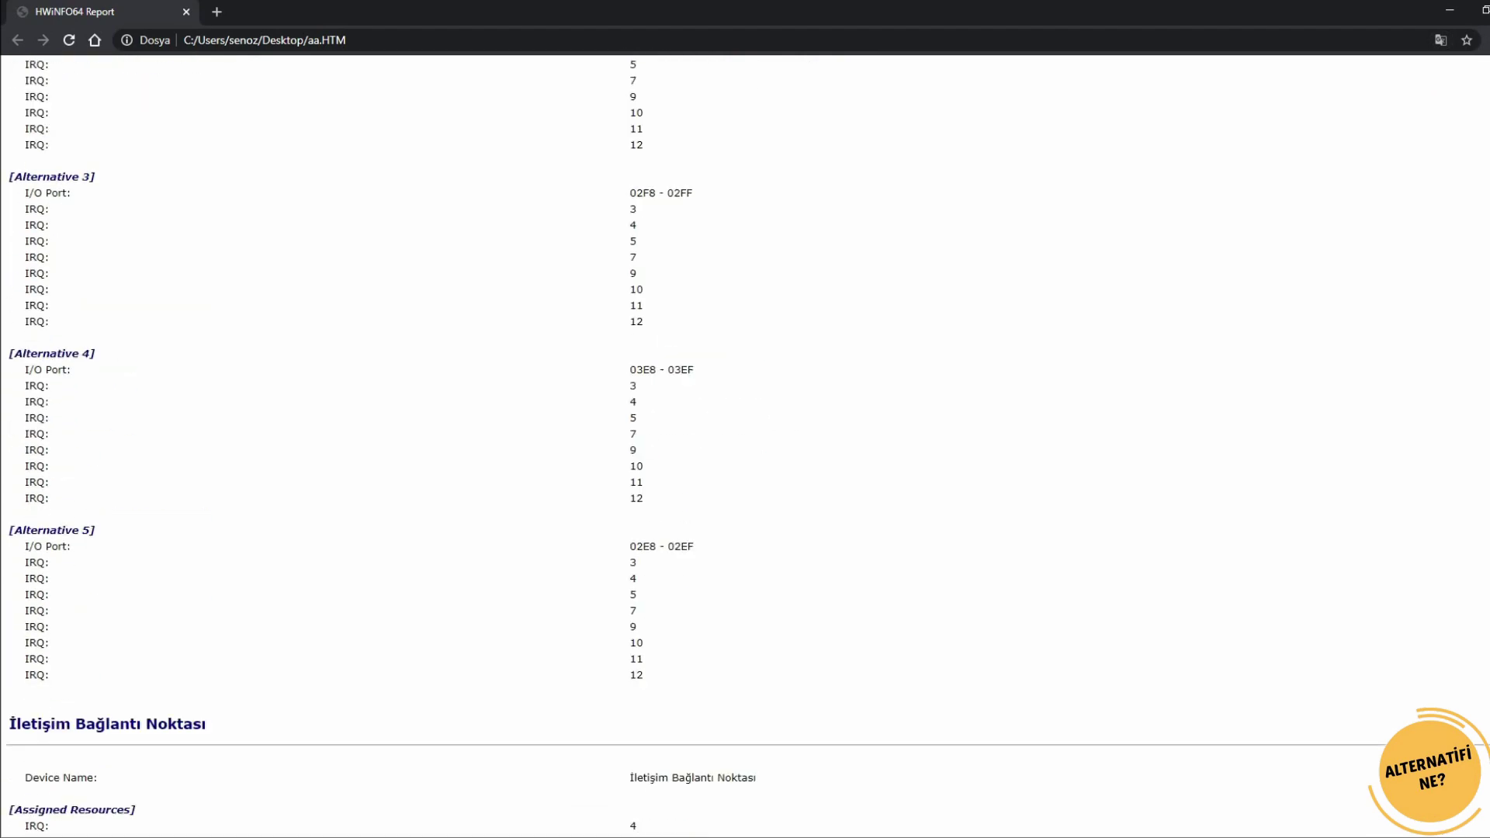
{"action": "scroll", "coordinate": [745, 446], "scroll_direction": "down", "scroll_amount": 20}
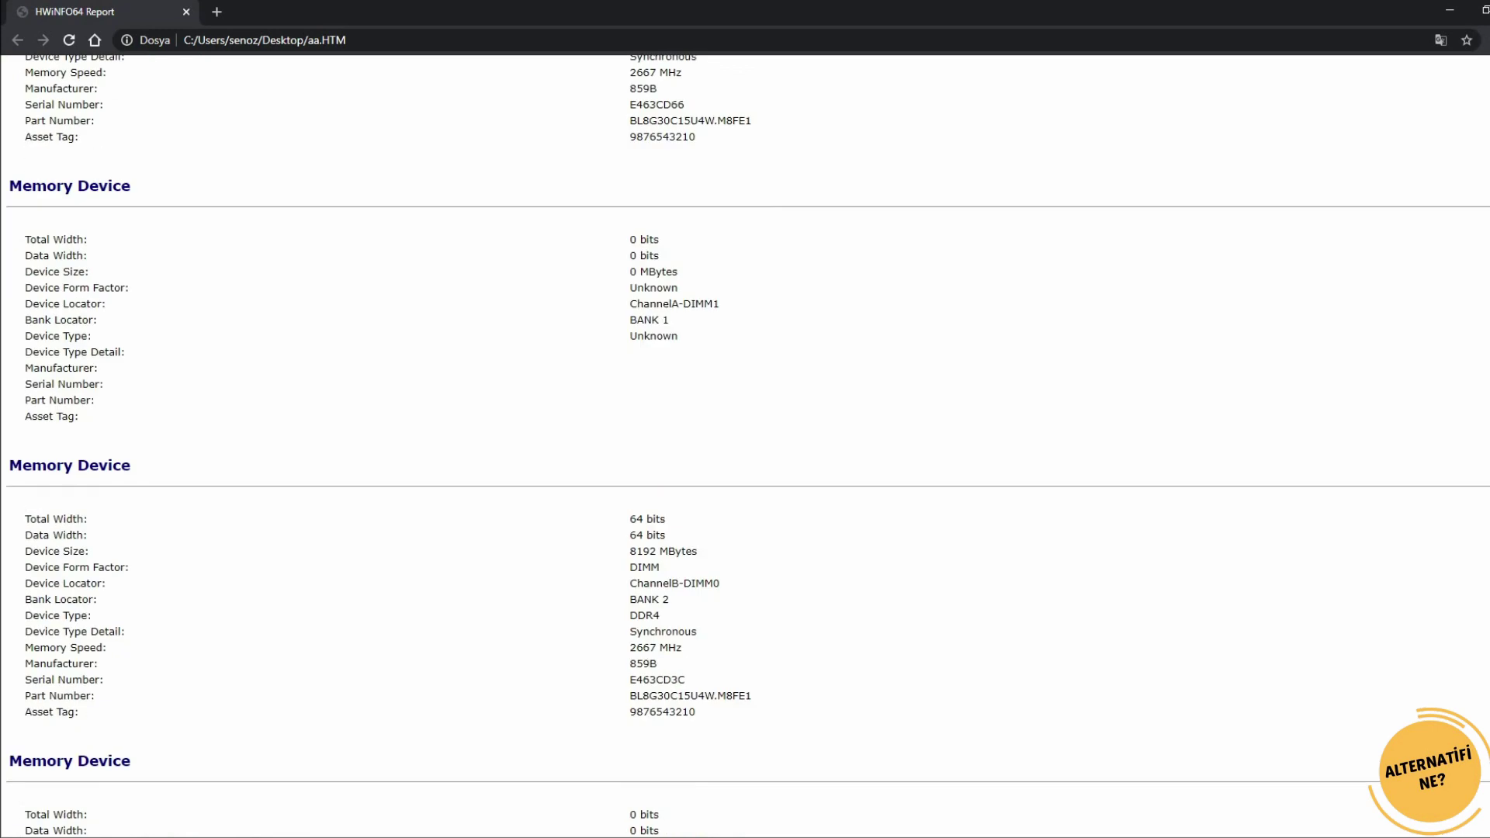
{"action": "scroll", "coordinate": [745, 446], "scroll_direction": "down", "scroll_amount": 20}
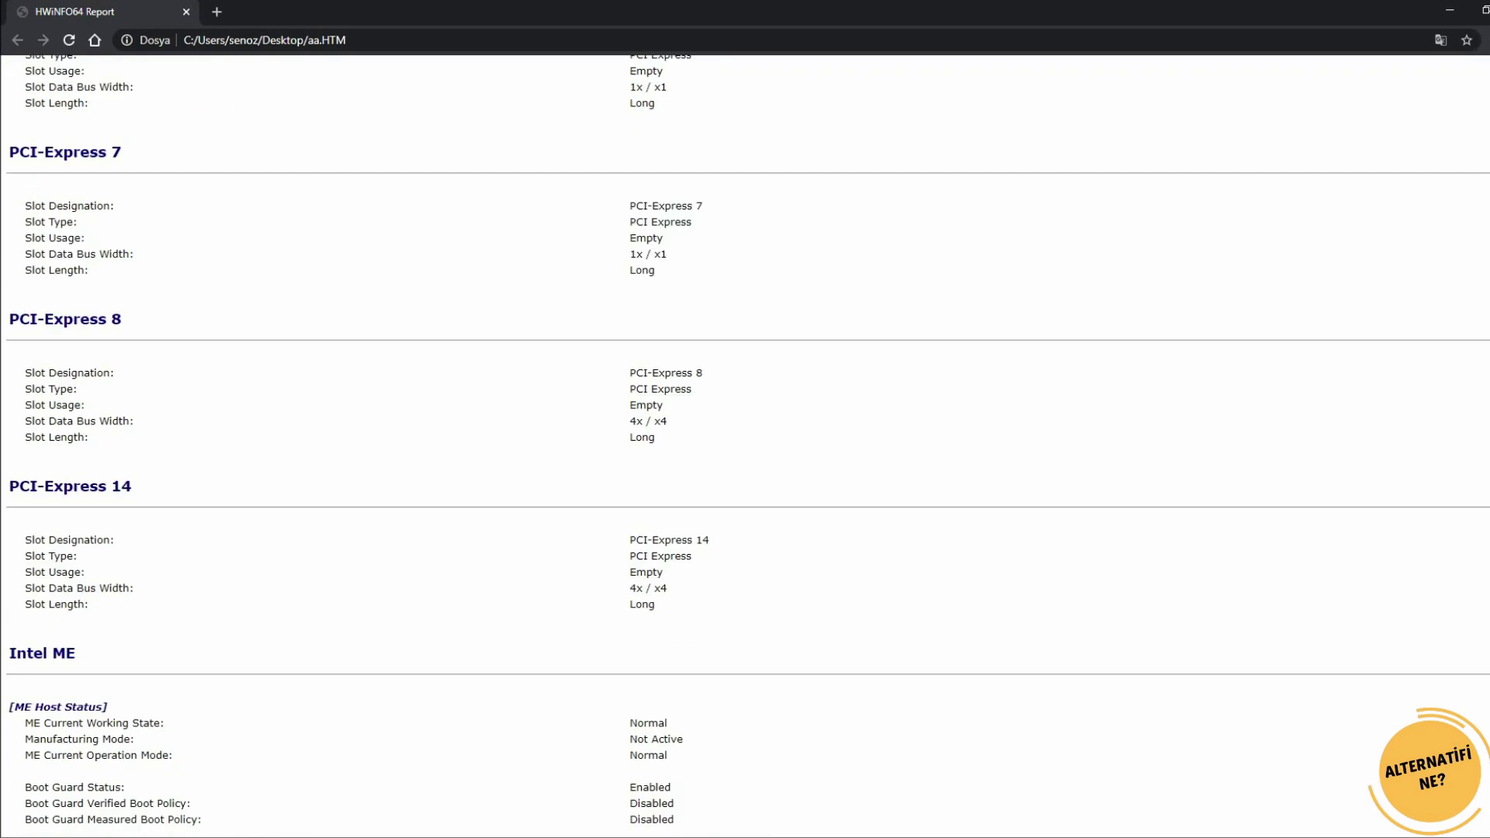
{"action": "scroll", "coordinate": [745, 446], "scroll_direction": "down", "scroll_amount": 12}
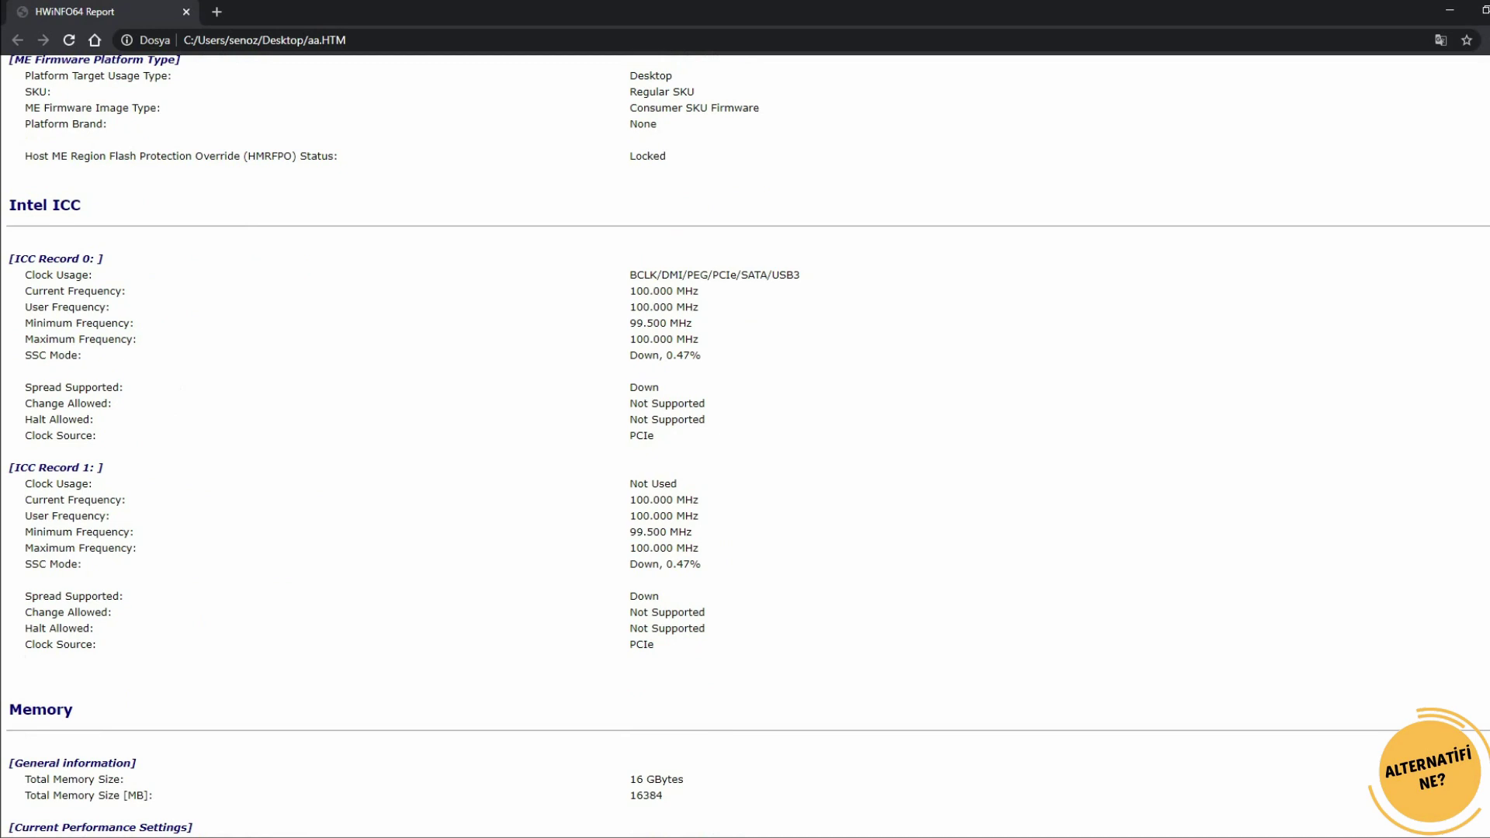
{"action": "scroll", "coordinate": [745, 446], "scroll_direction": "down", "scroll_amount": 20}
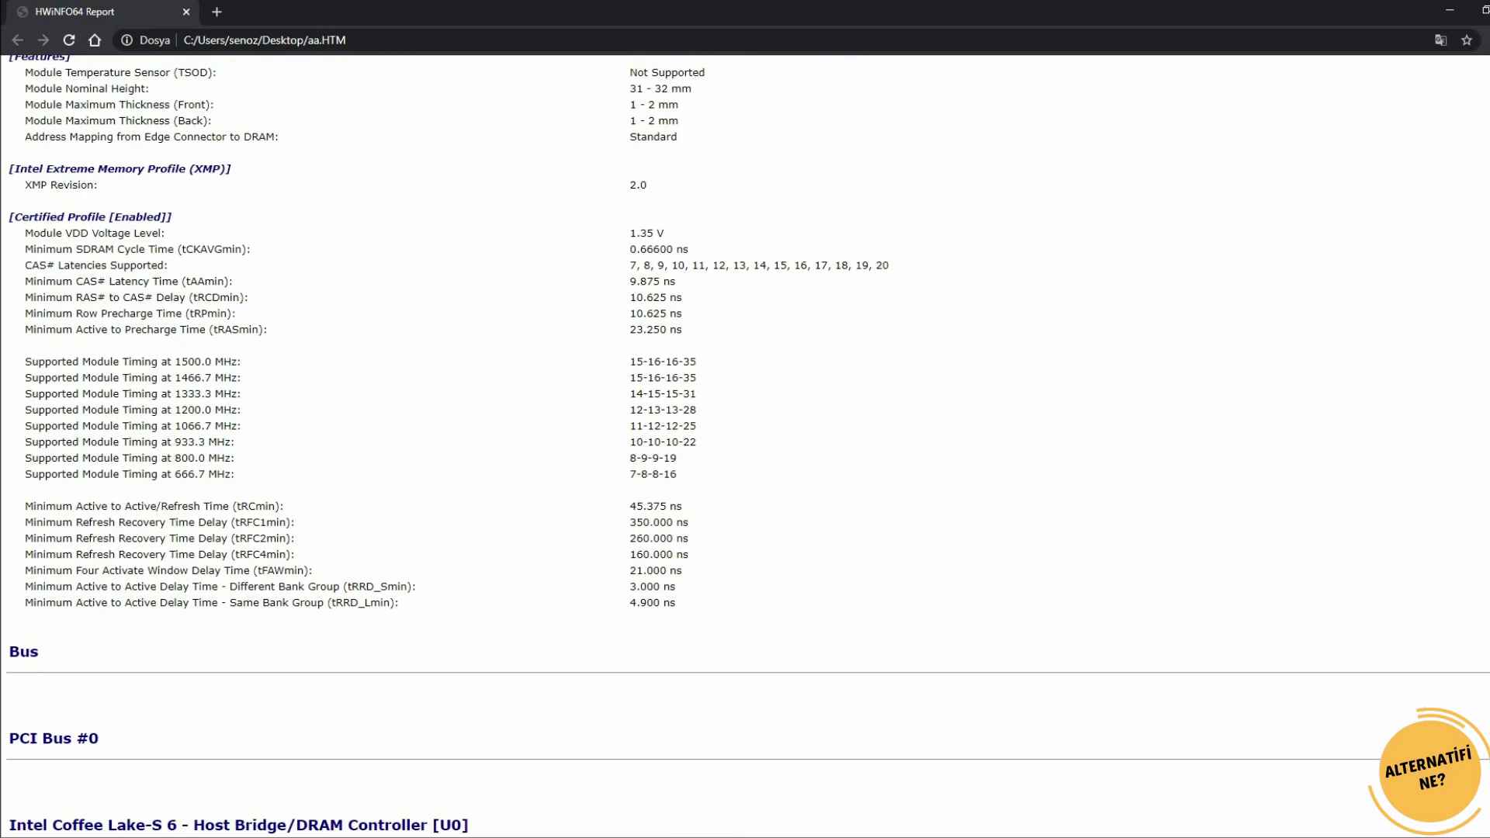
{"action": "scroll", "coordinate": [745, 447], "scroll_direction": "down", "scroll_amount": 20}
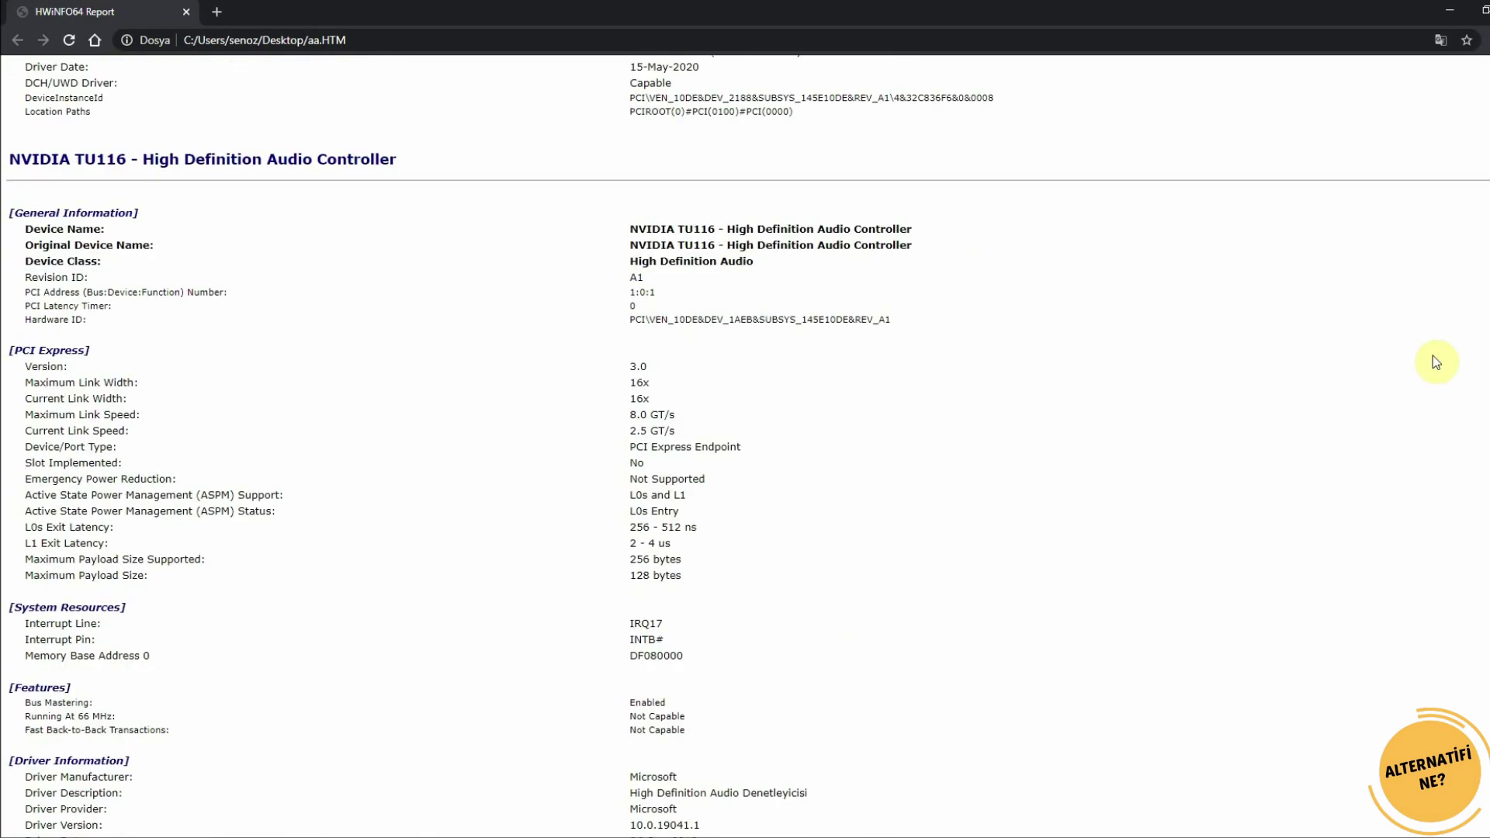